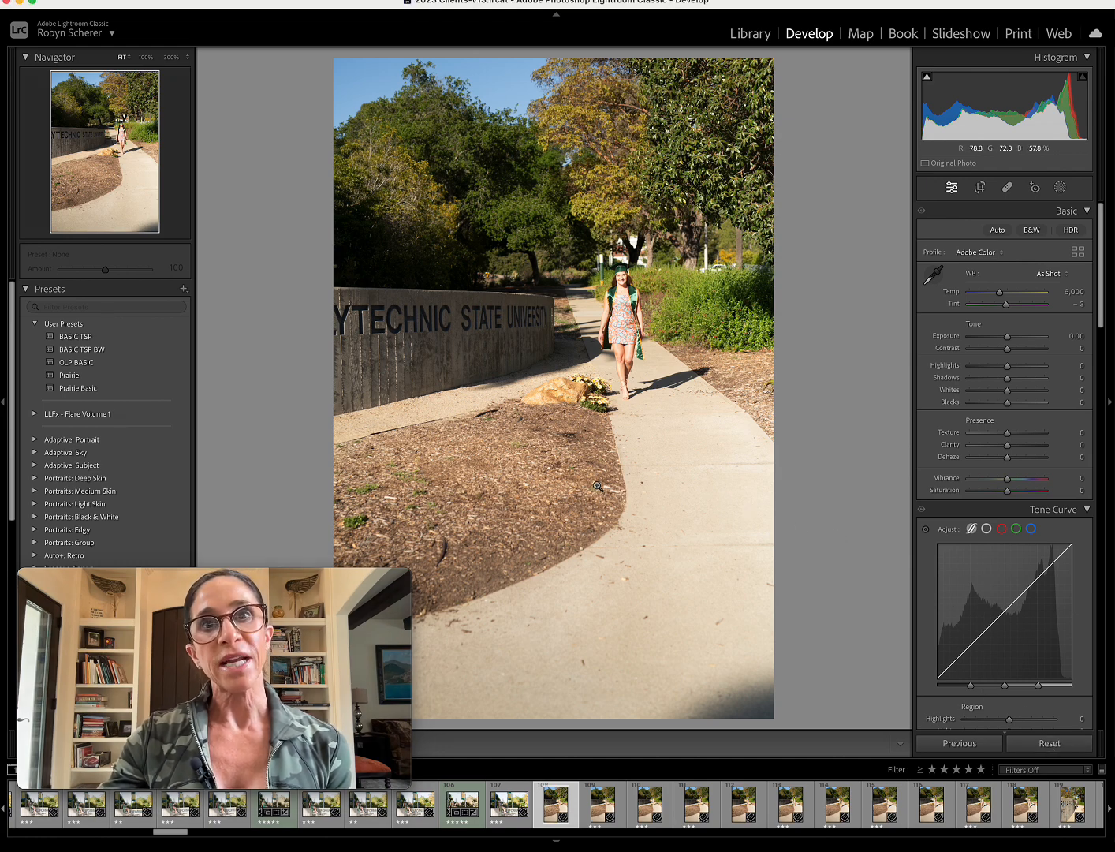
Apply the BASIC TSP preset and refine the white balance from the concrete path, with Temp 6,115 and Exposure -1.05.
click(130, 339)
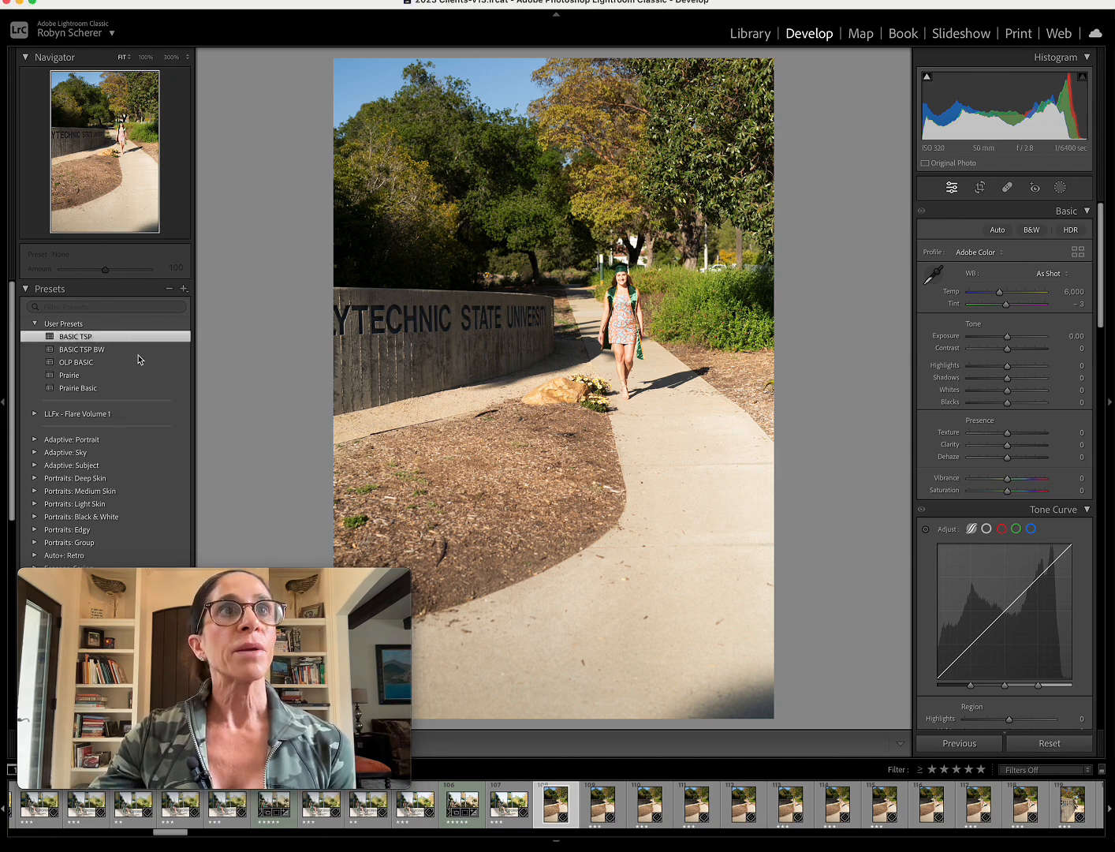
click(933, 275)
click(719, 457)
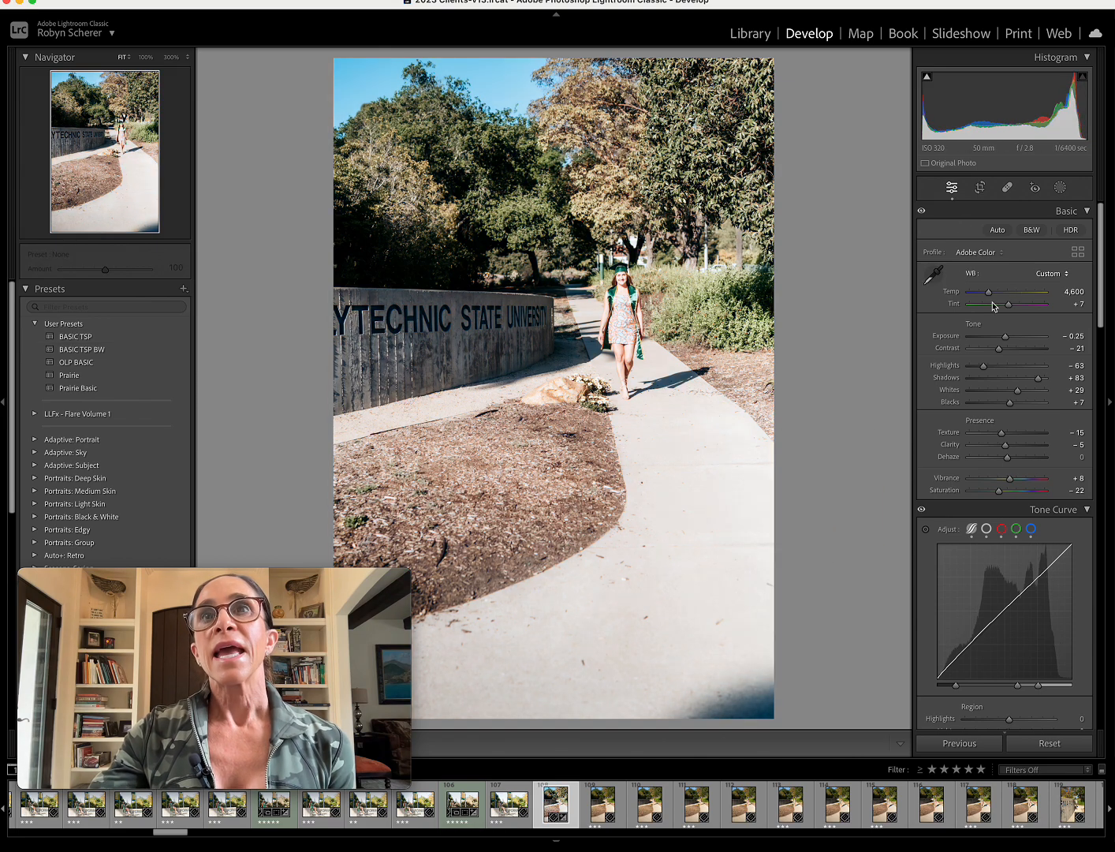
mouse_move(987, 293)
mouse_down()
mouse_move(999, 342)
mouse_move(1000, 295)
mouse_up()
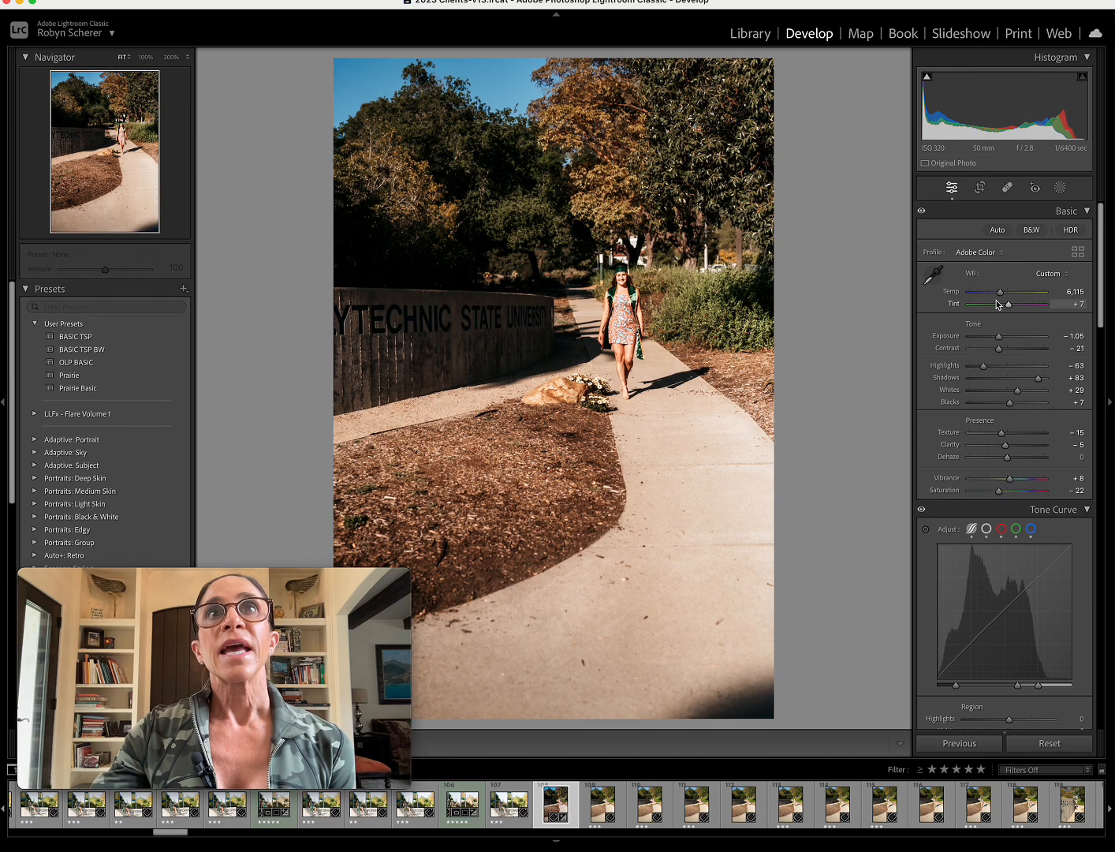
Start cropping the photo and cycle through the crop guide overlays, such as thirds, fifths, diagonal, triangle, golden spiral and aspect ratios.
click(981, 188)
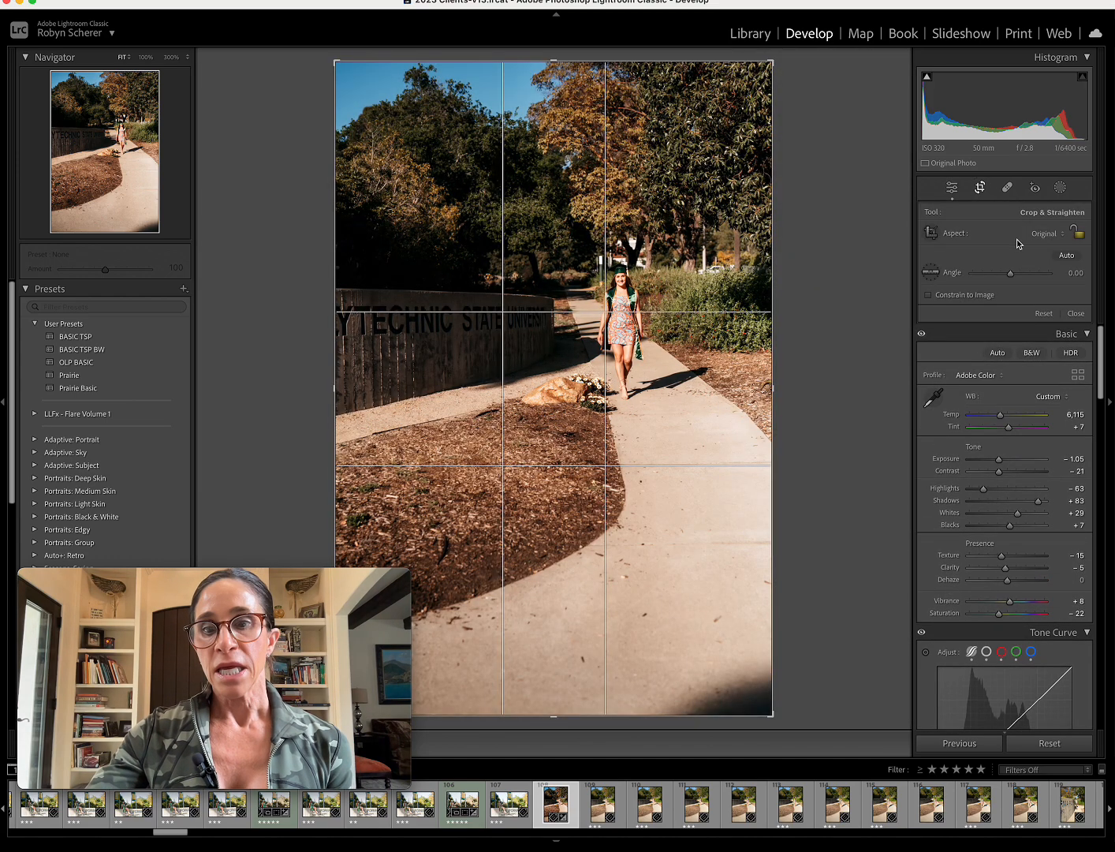
key(o)
key(o)
key(o)
key(o)
key(o)
key(o)
key(o)
key(o)
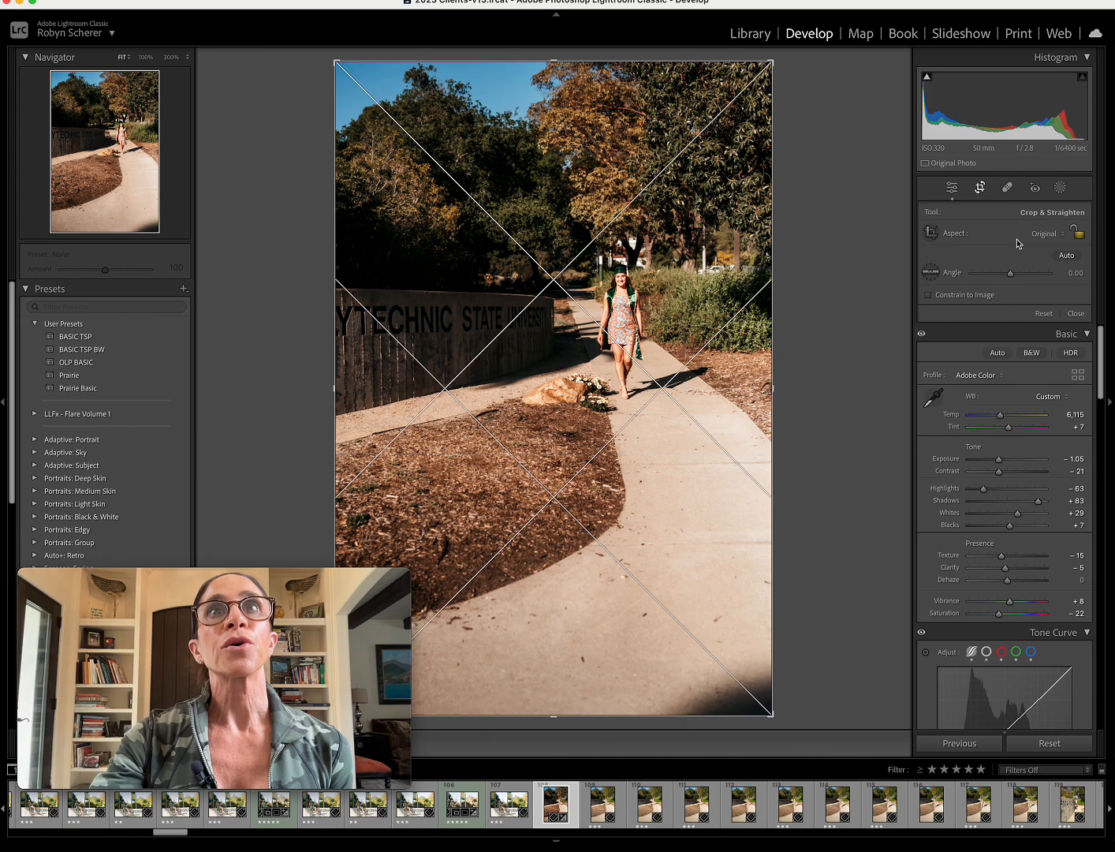
key(o)
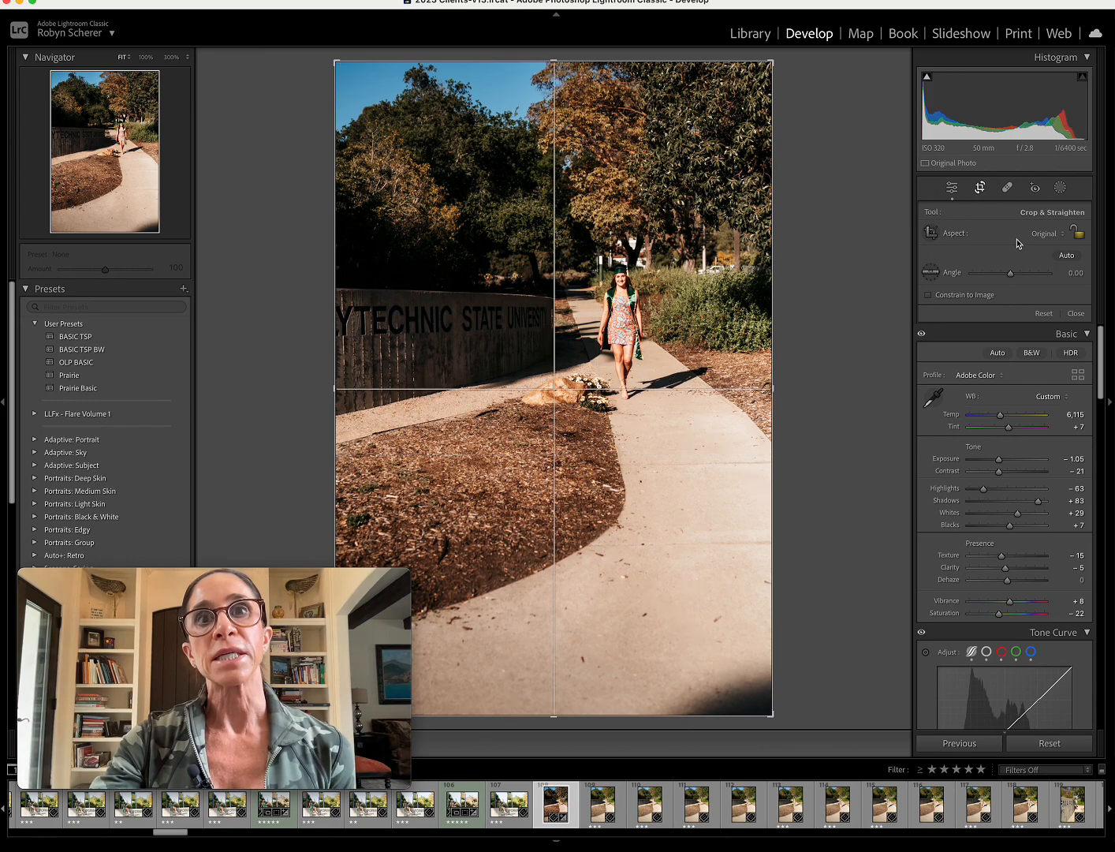
key(o)
key(o)
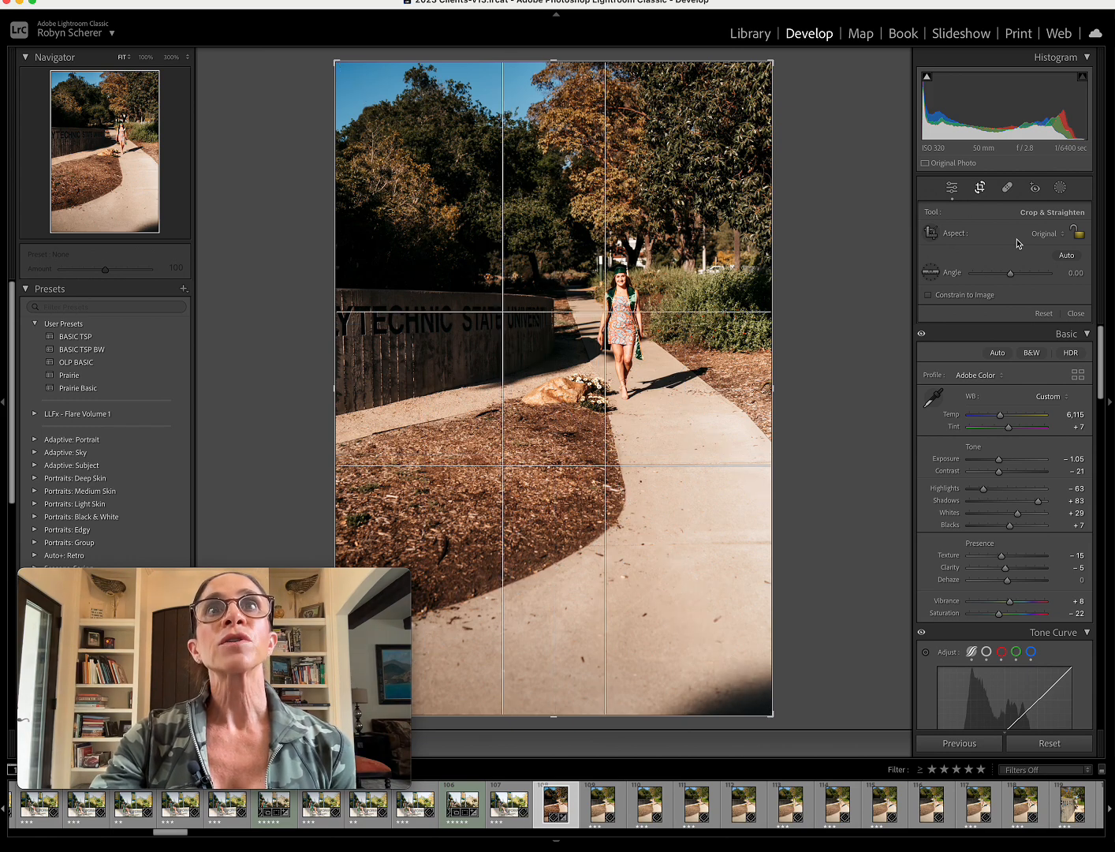
key(o)
key(o)
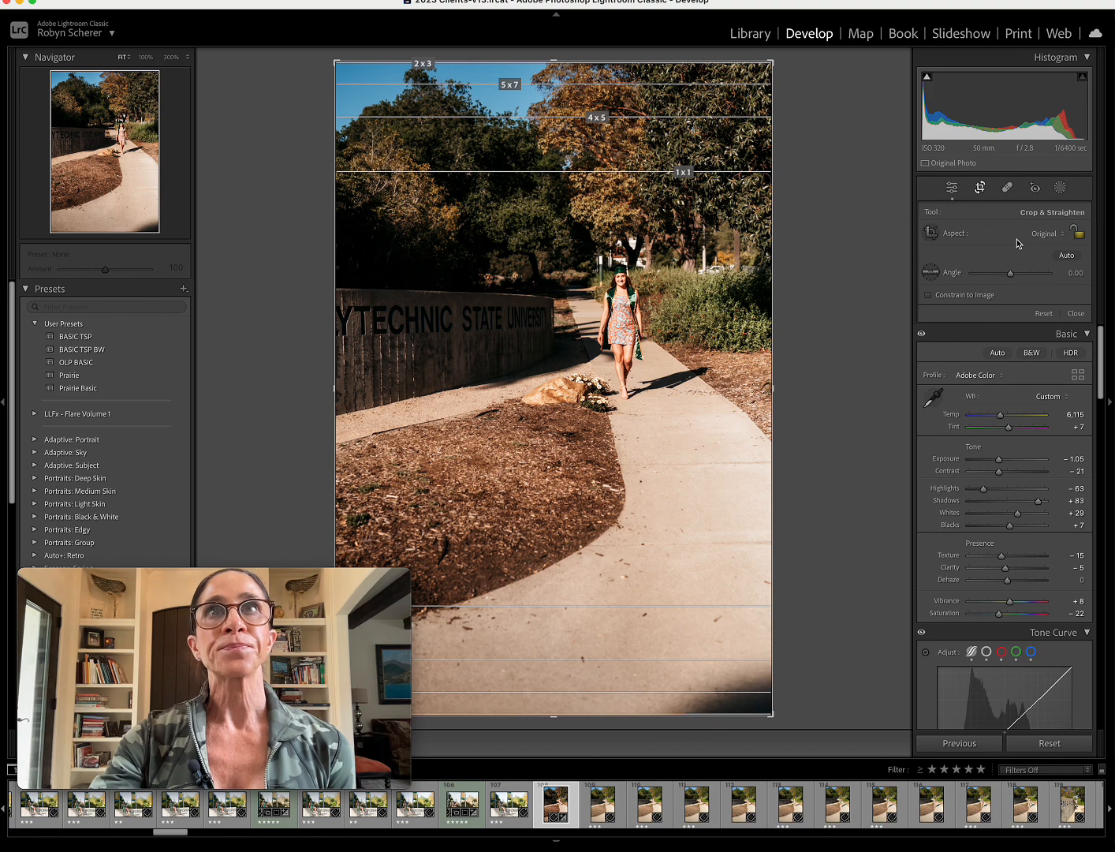
key(o)
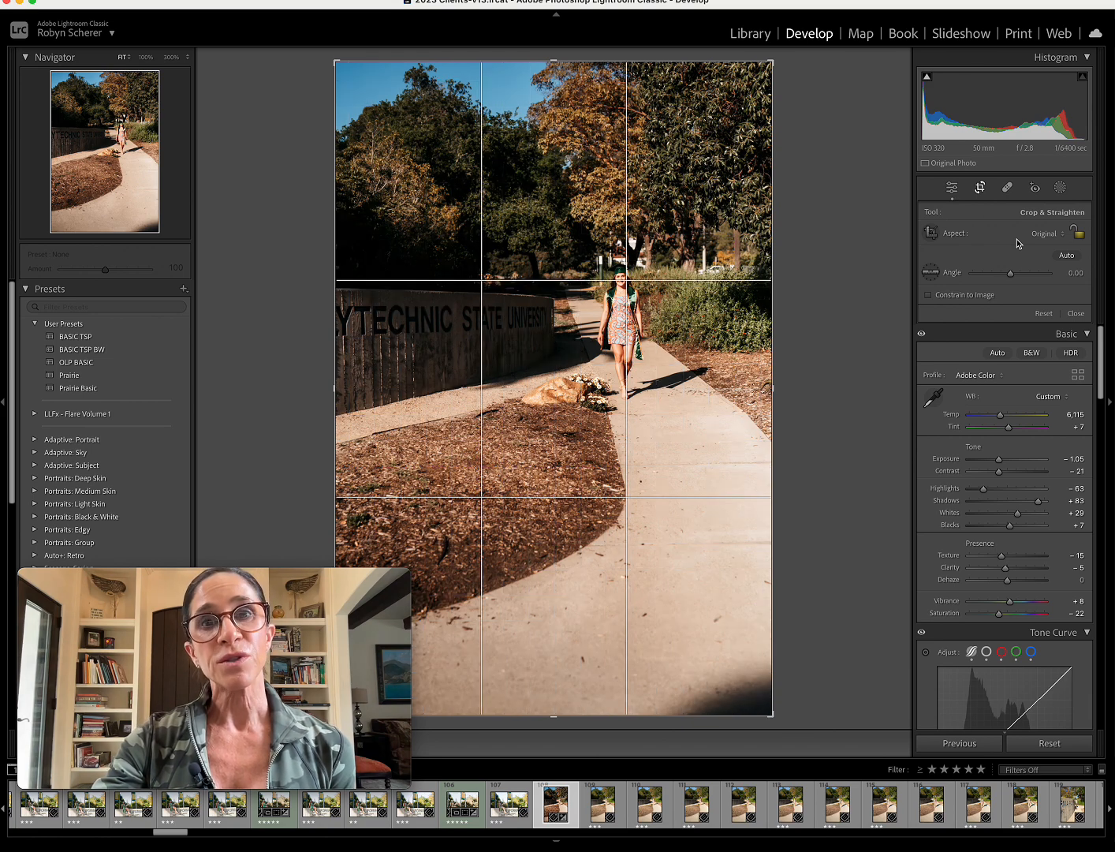
key(o)
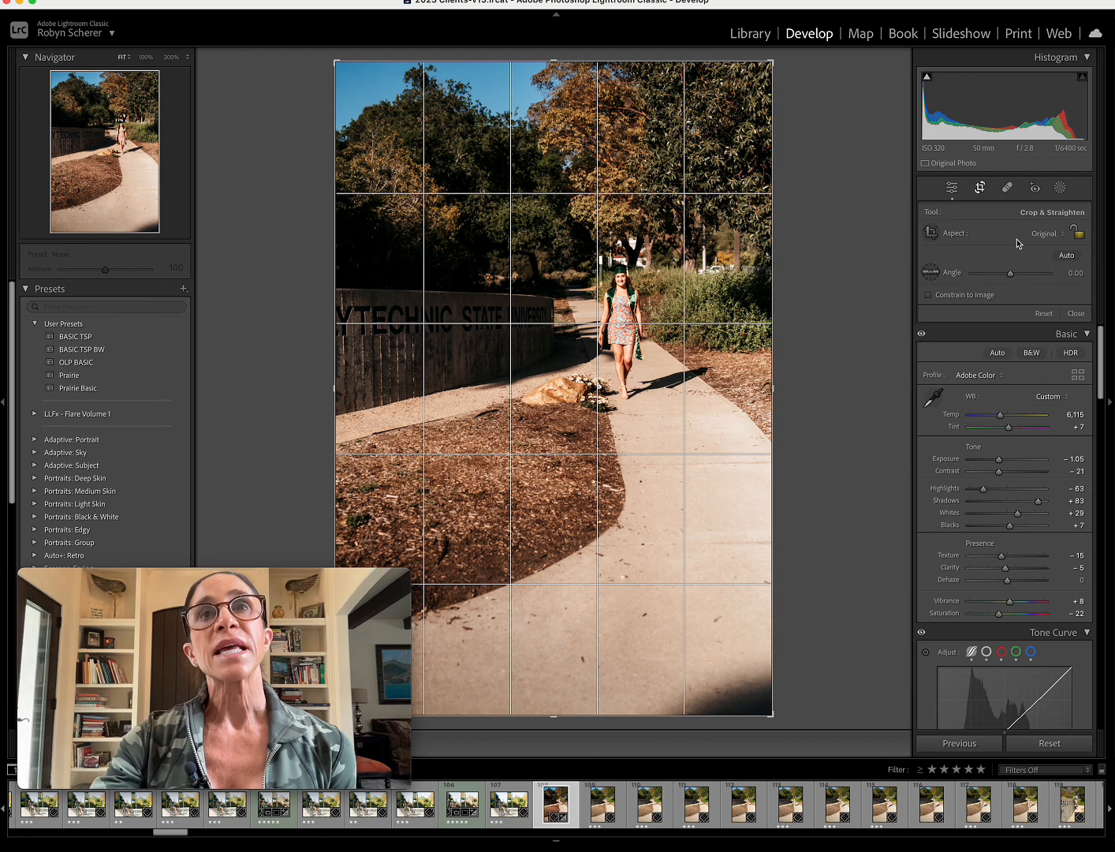
key(o)
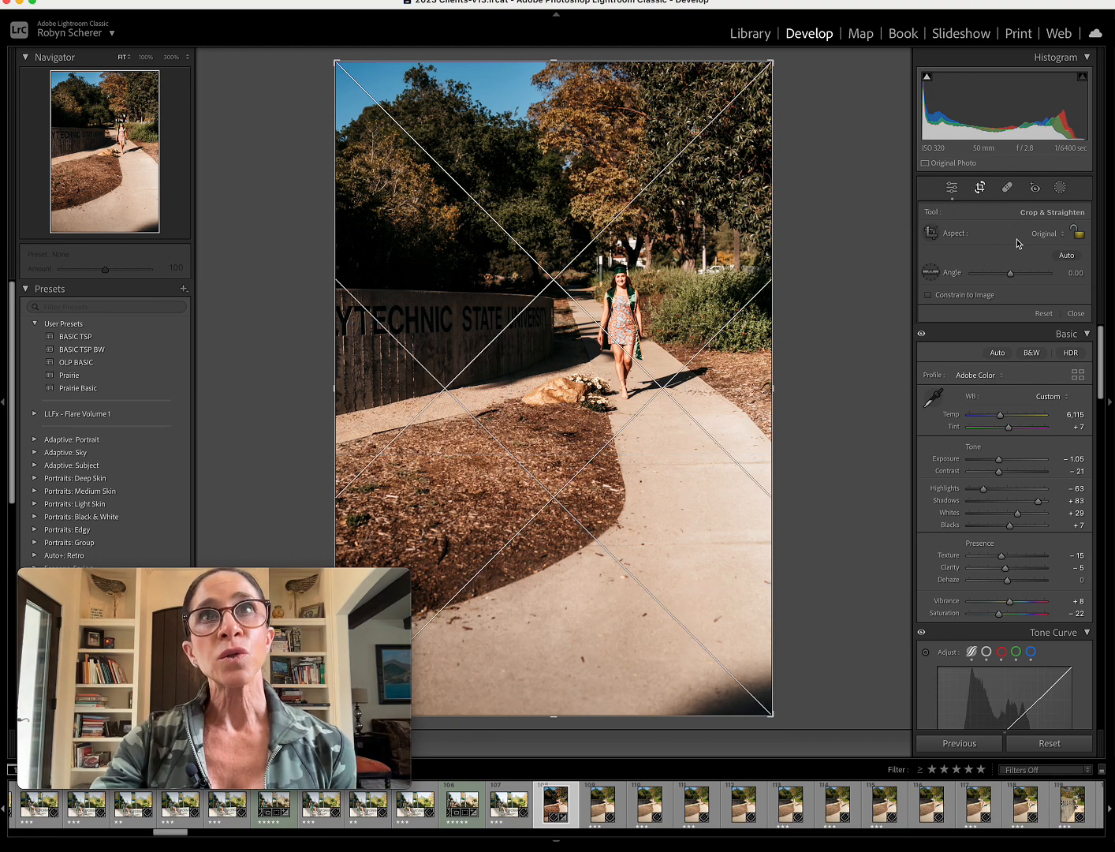
key(o)
key(o)
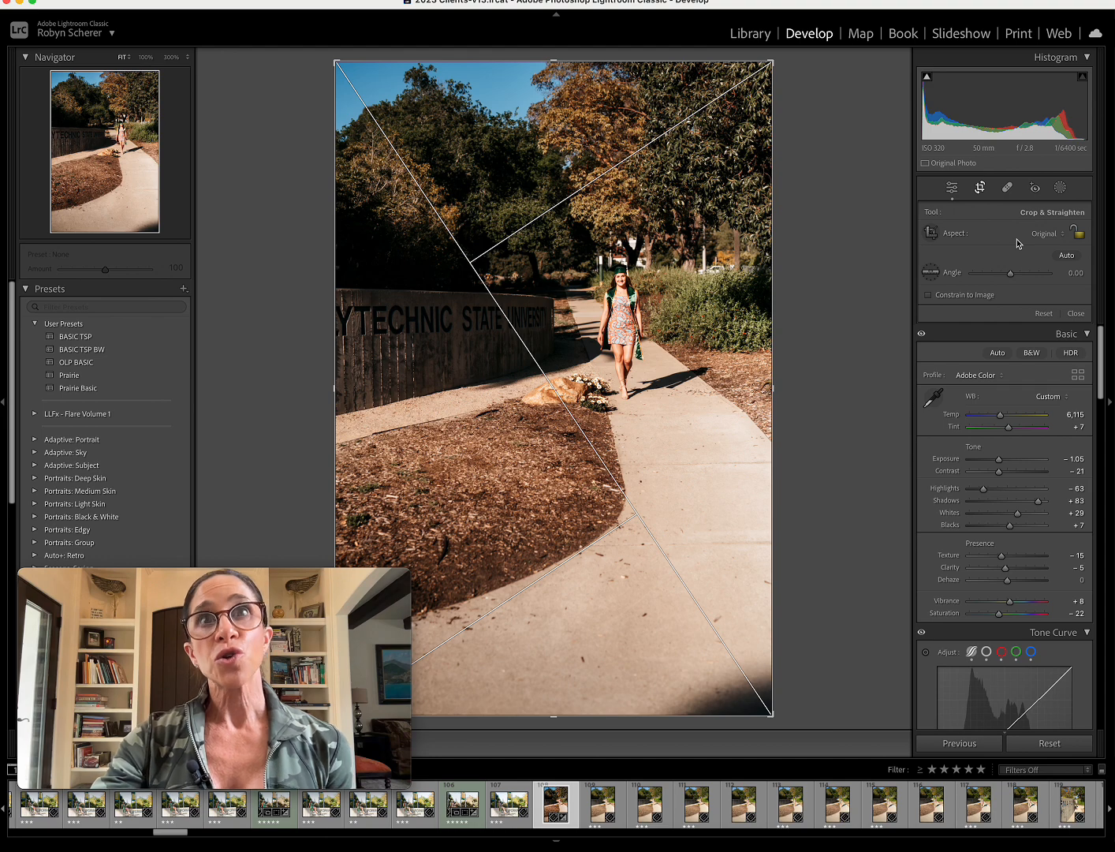
key(o)
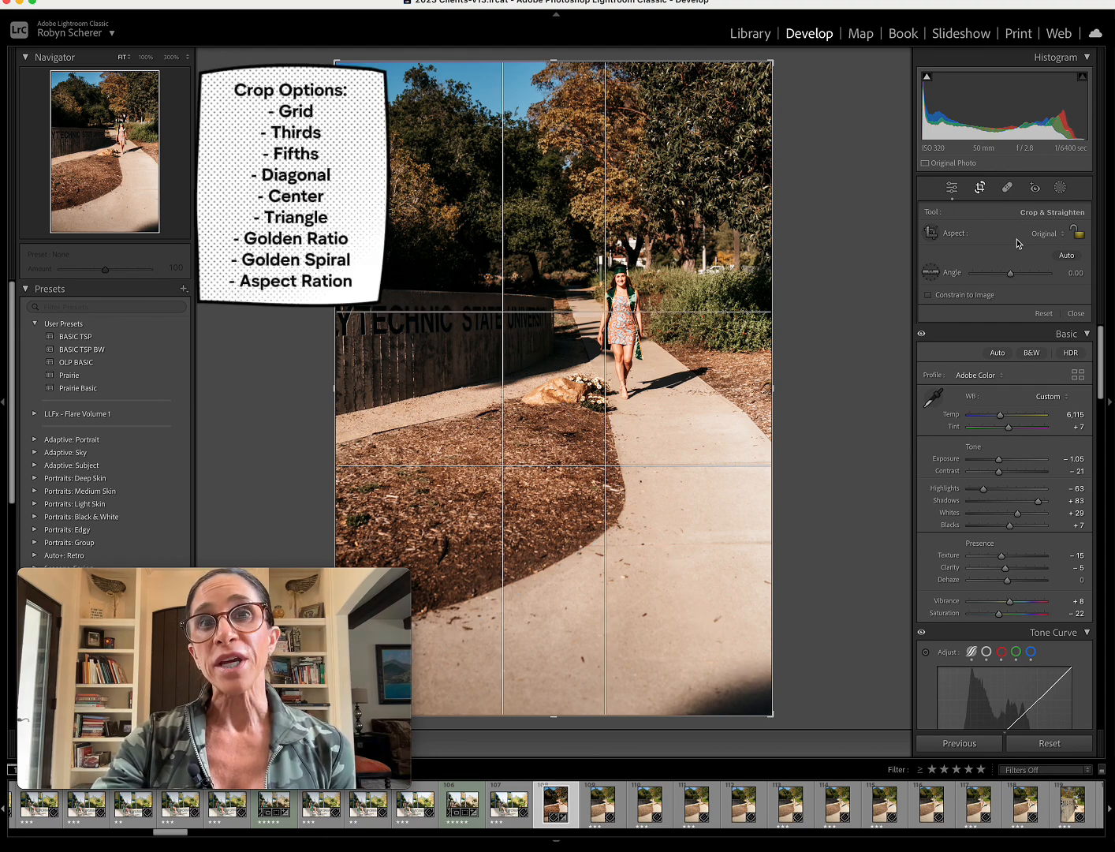
key(o)
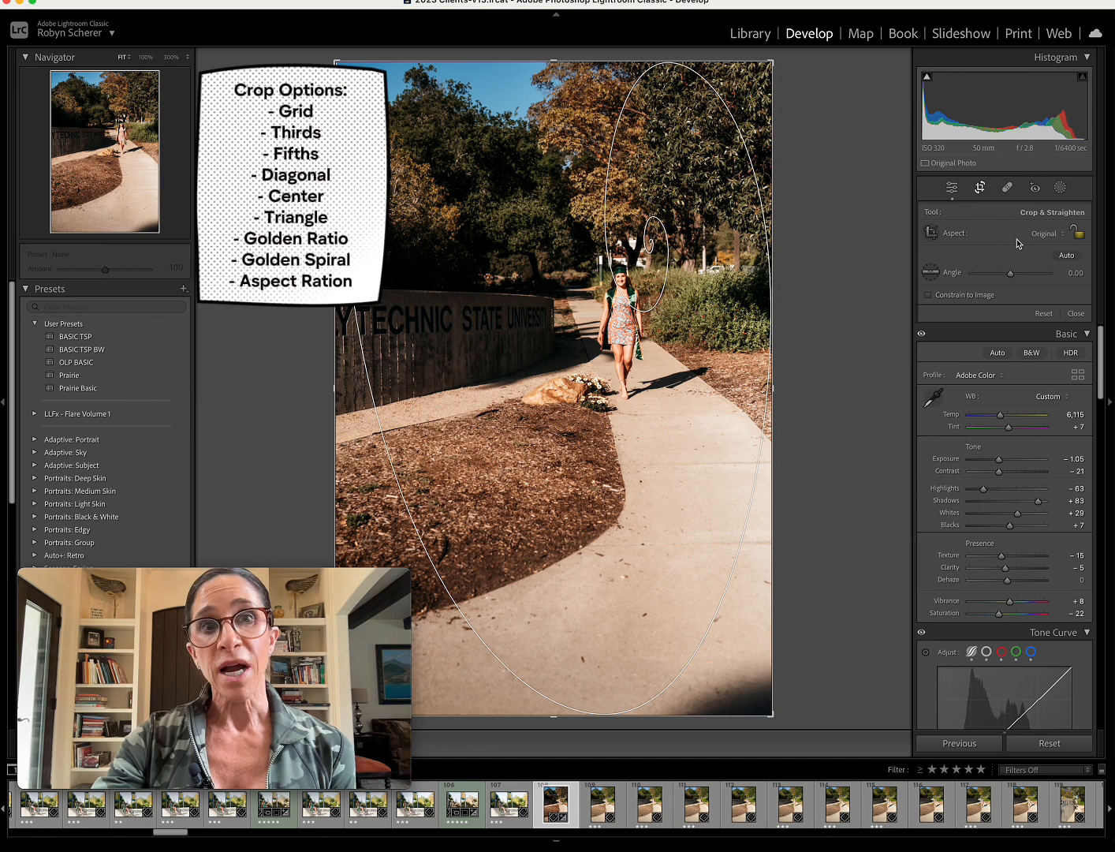
key(o)
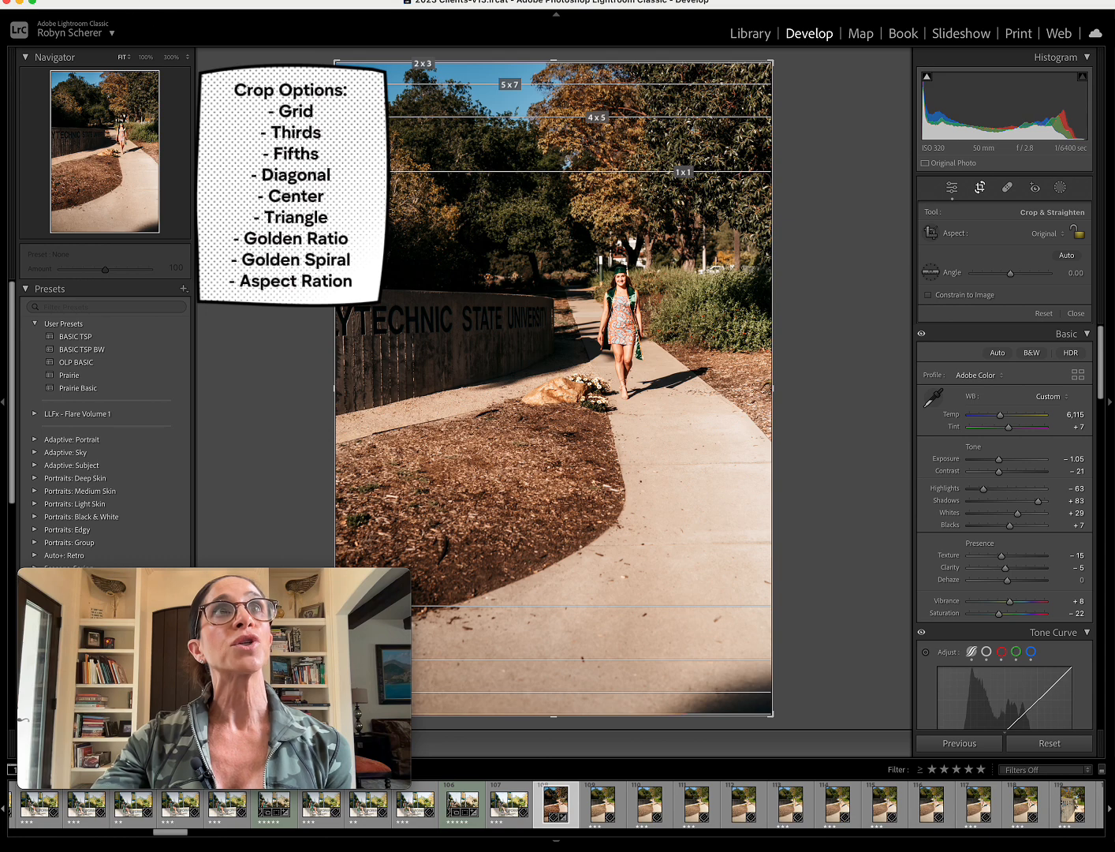
Choose Aspect Ratios as the crop guide overlay.
click(92, 0)
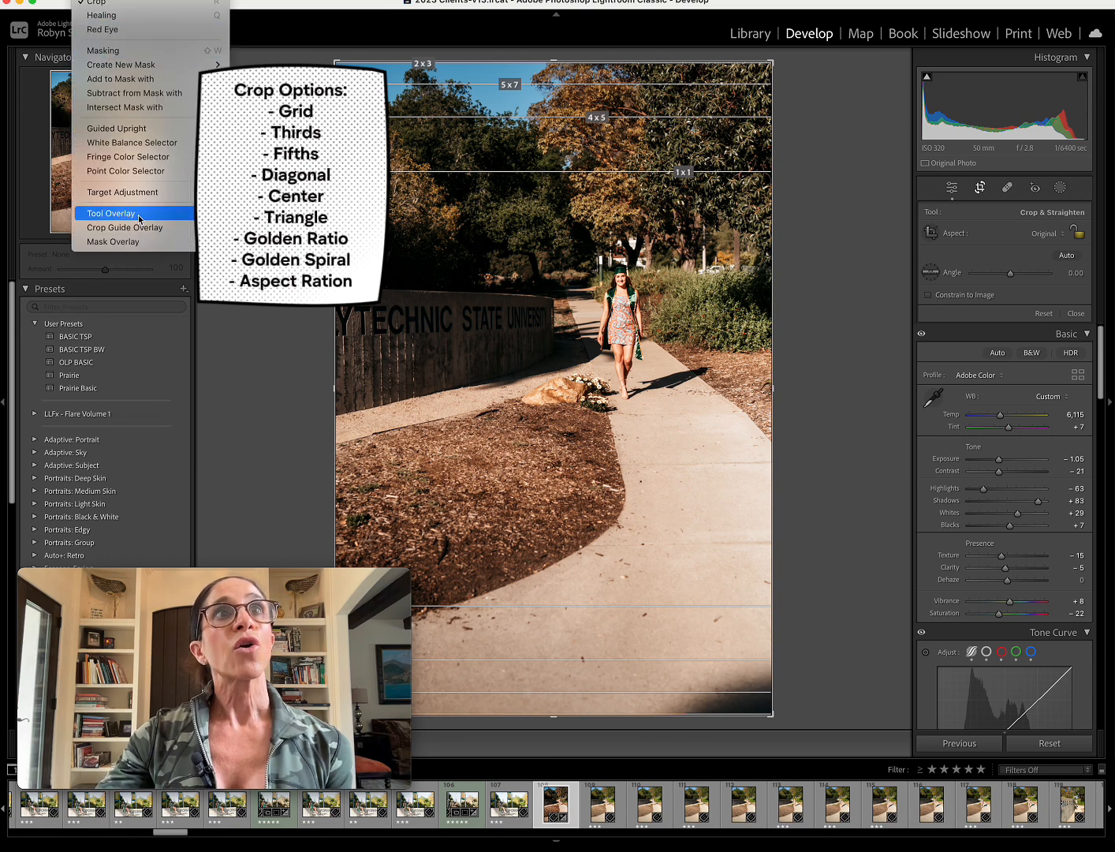
mouse_move(147, 226)
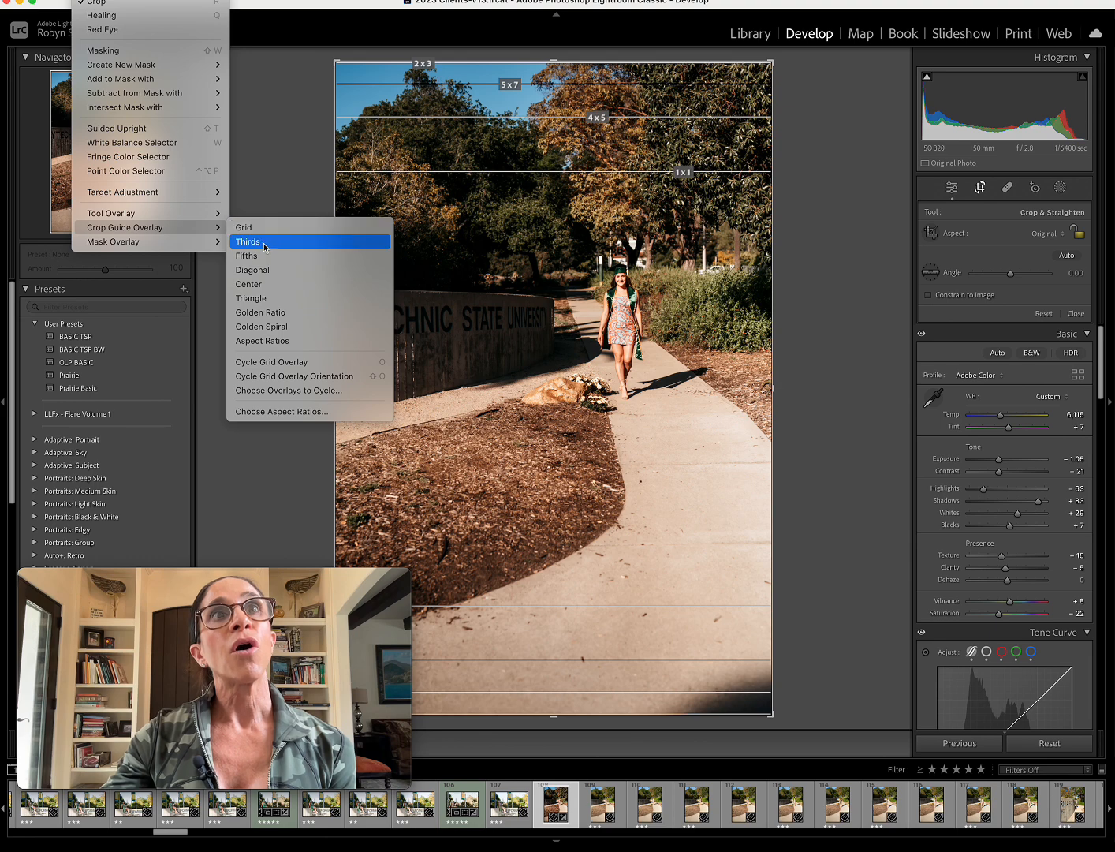
click(291, 344)
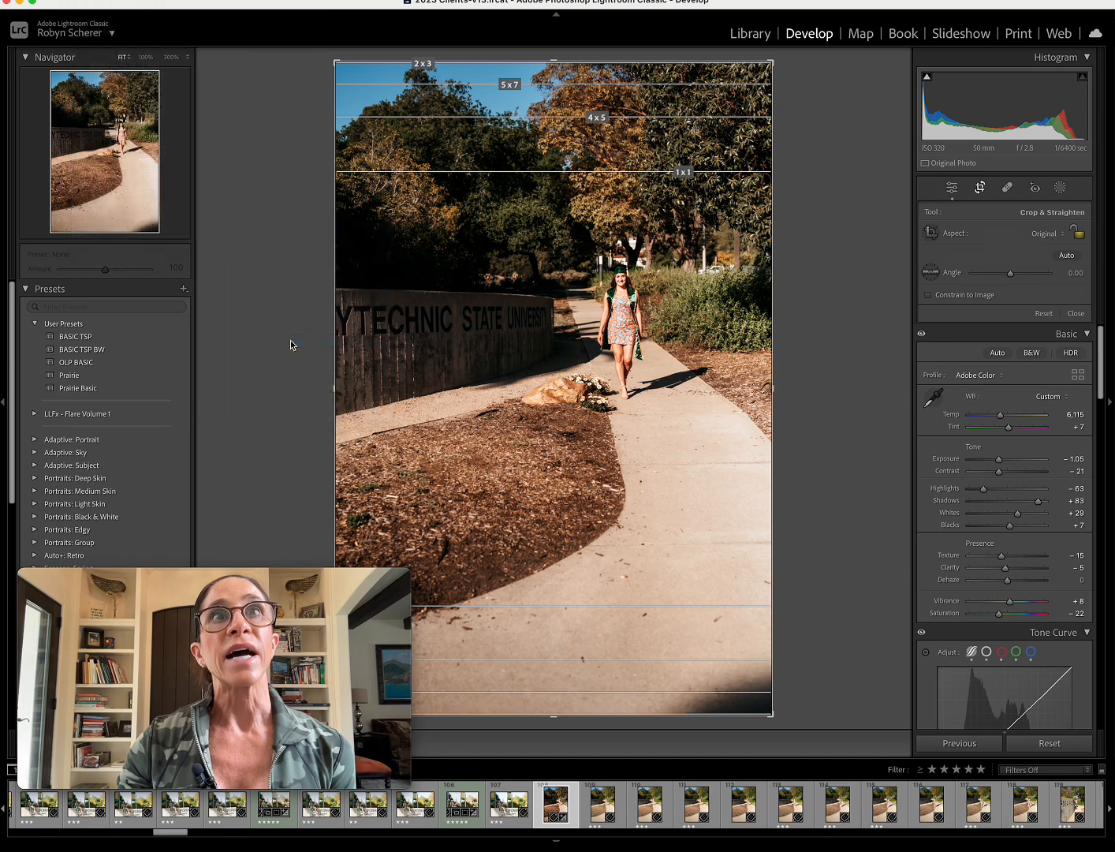
Add the 8.5 x 11, 4 x 3, 16 x 9 and 16 x 10 ratios to the aspect ratio overlay.
click(99, 1)
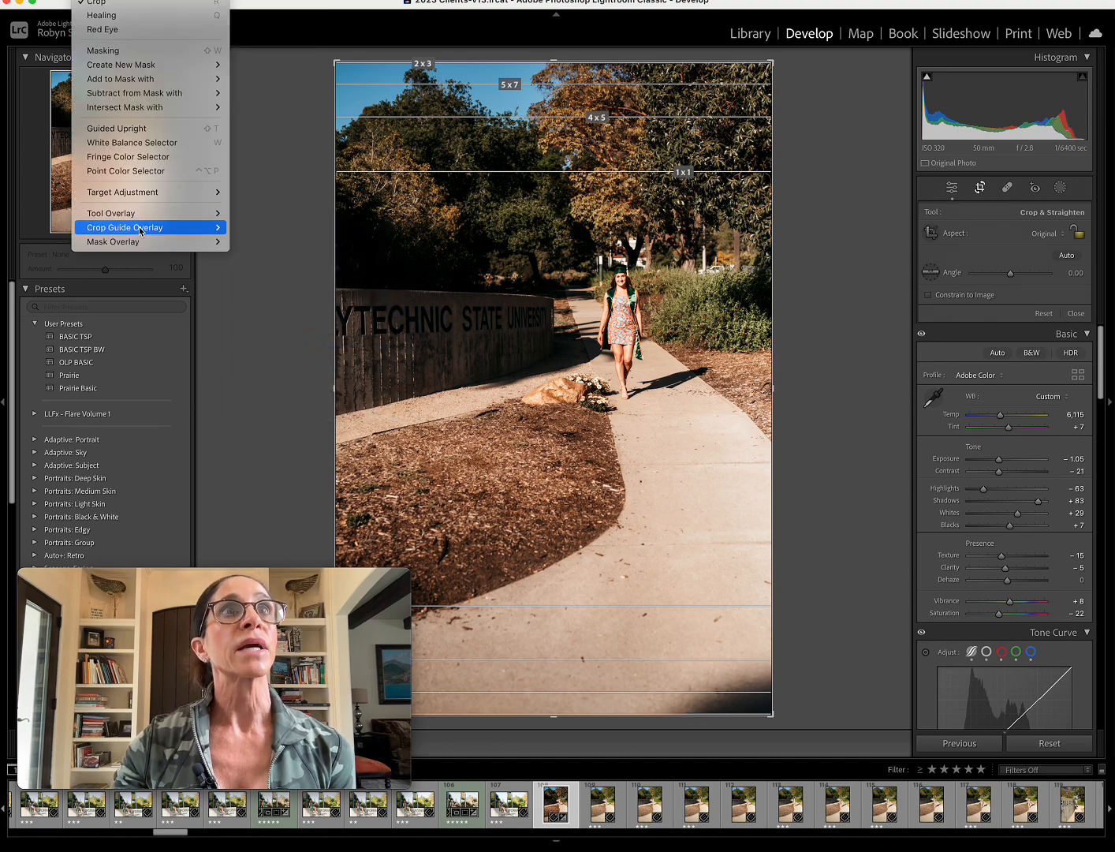
mouse_move(188, 229)
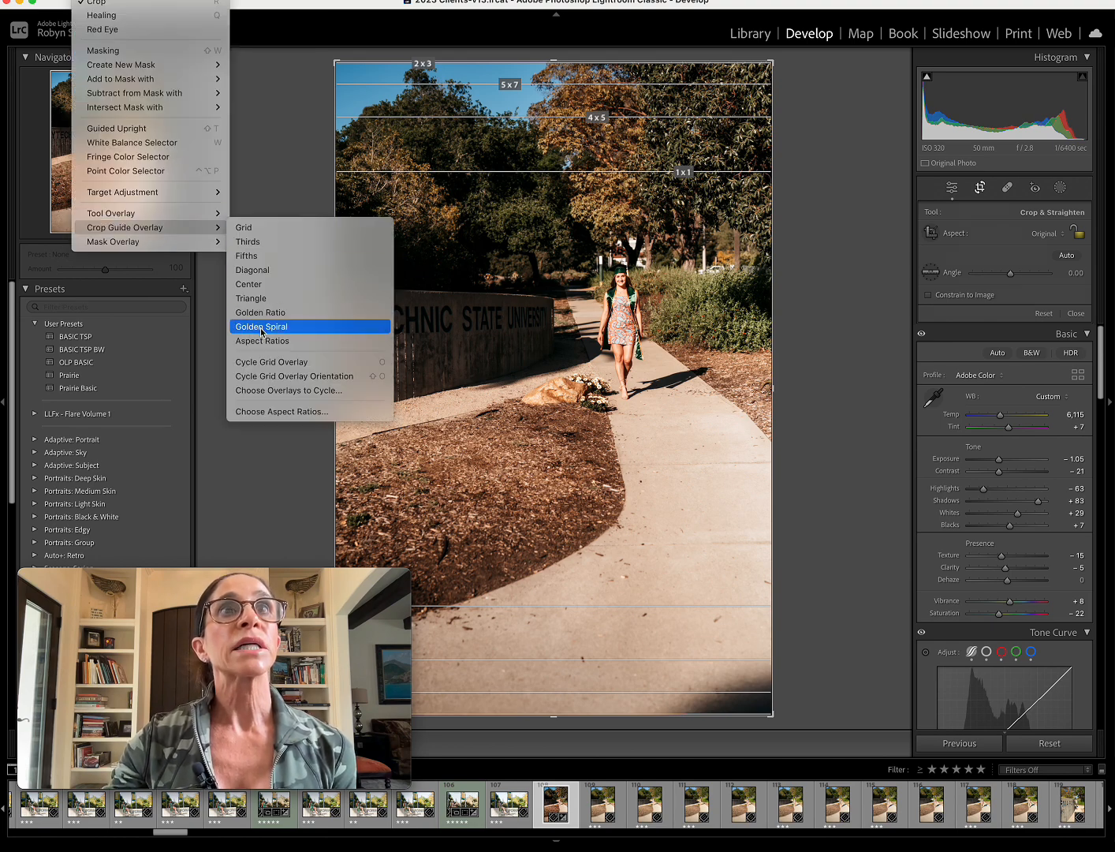
click(285, 412)
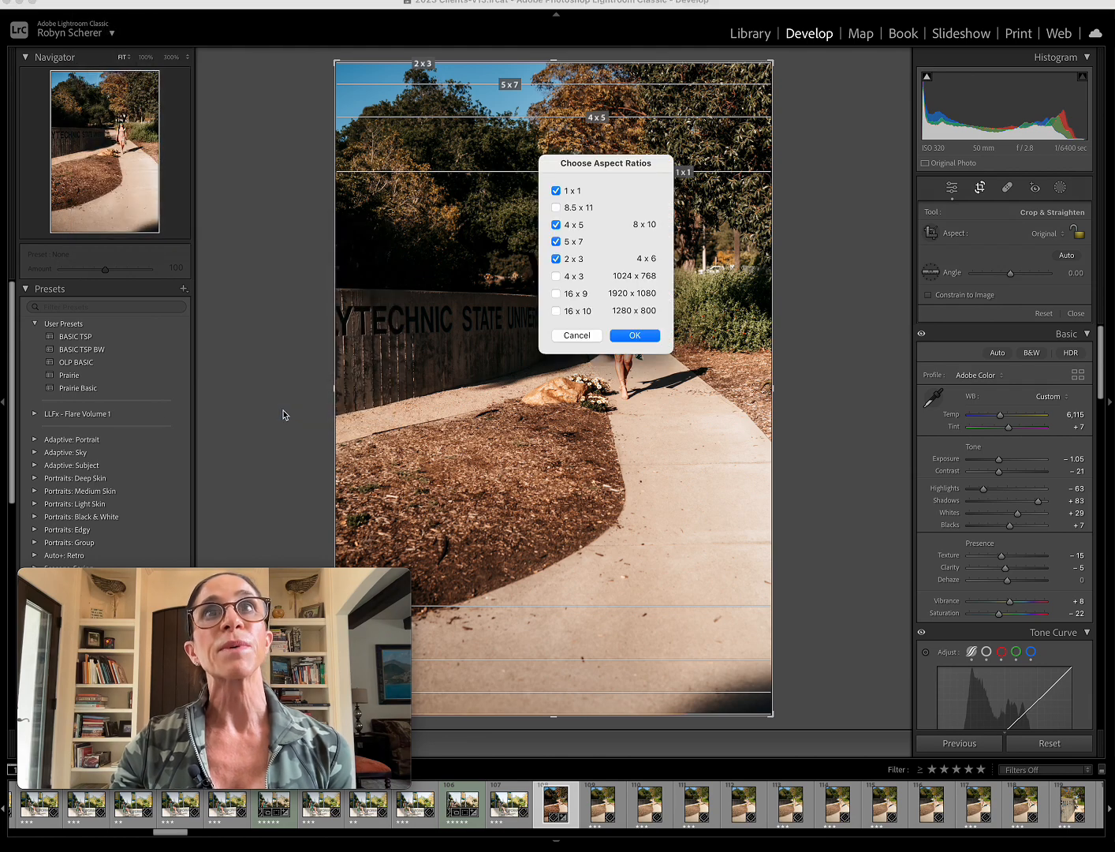
click(582, 209)
click(574, 277)
click(578, 294)
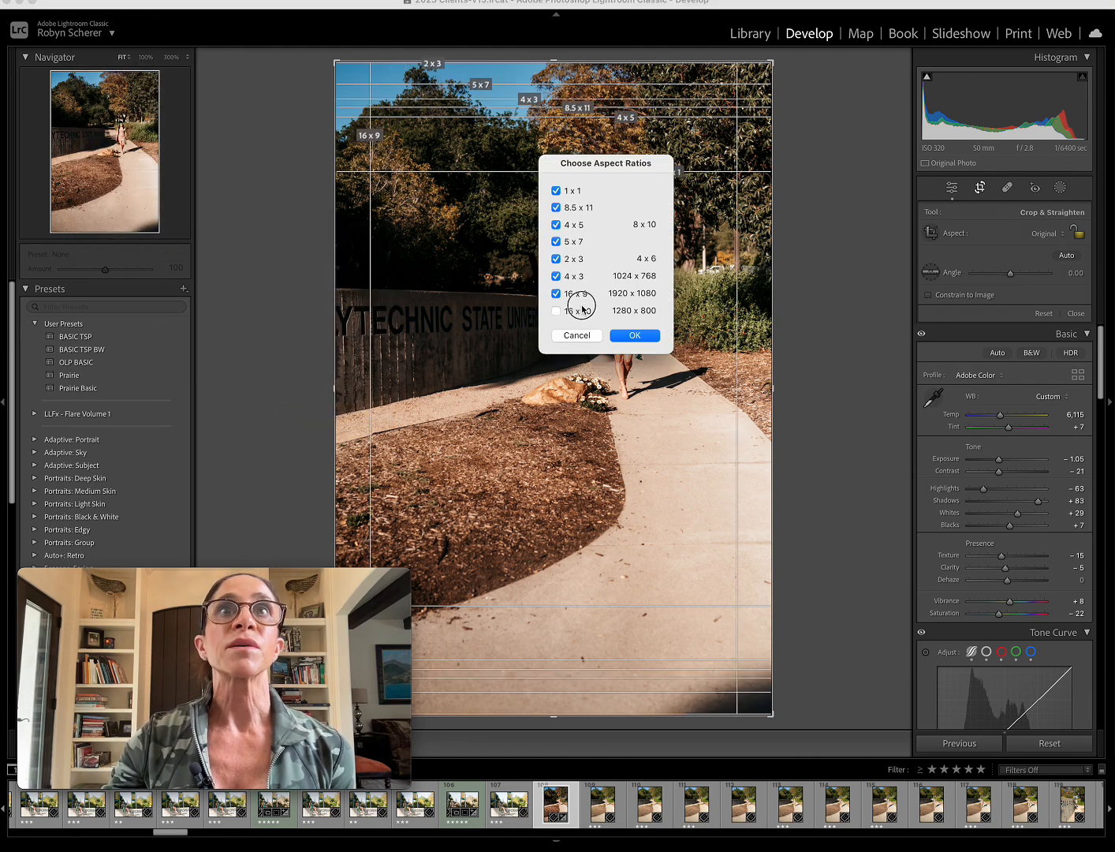
click(582, 309)
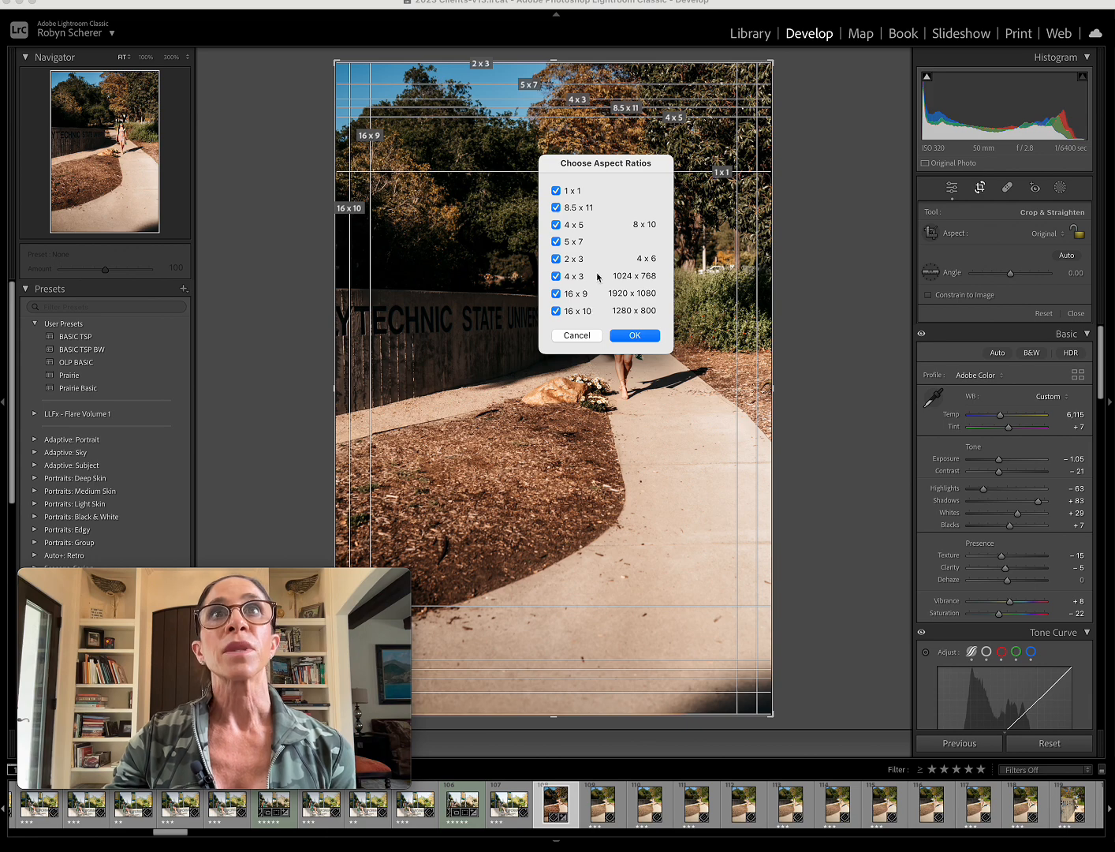
Remove the 8.5 x 11, 4 x 3, 16 x 9 and 16 x 10 ratios from the overlay, keeping 1 x 1, 4 x 5, 5 x 7 and 2 x 3.
drag(616, 168, 575, 284)
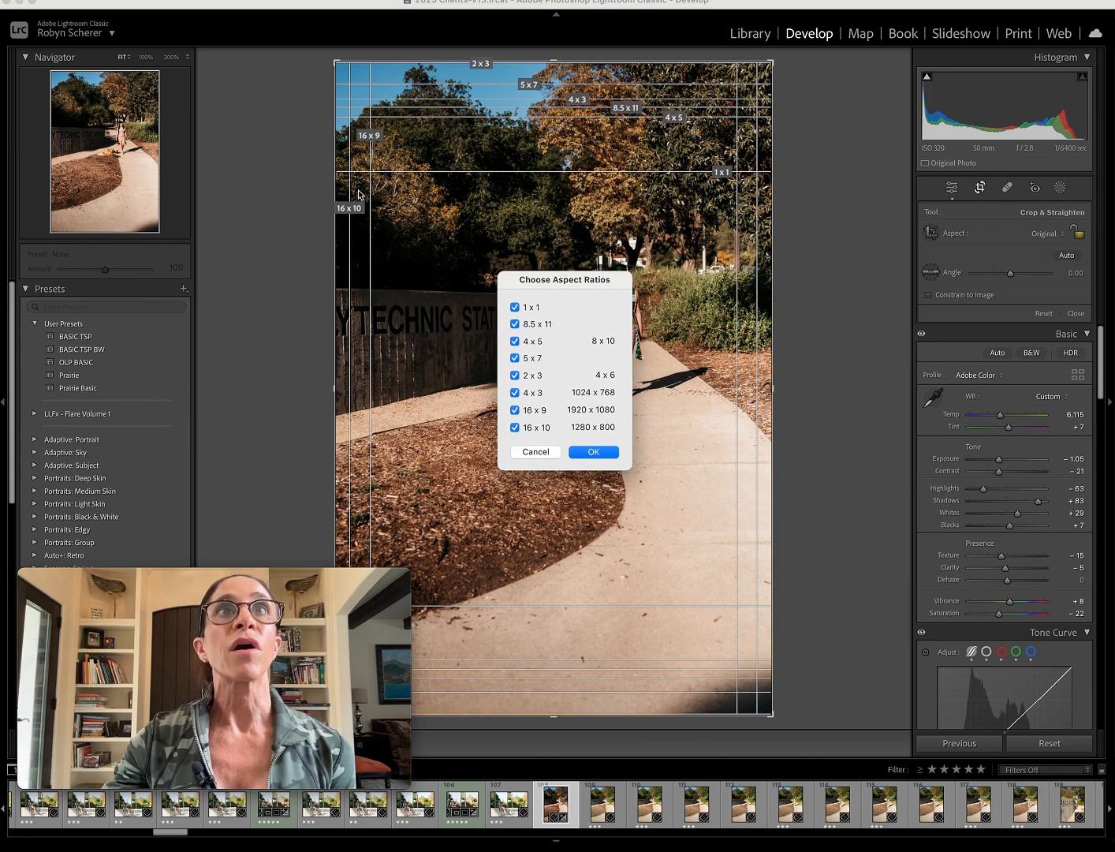
click(515, 323)
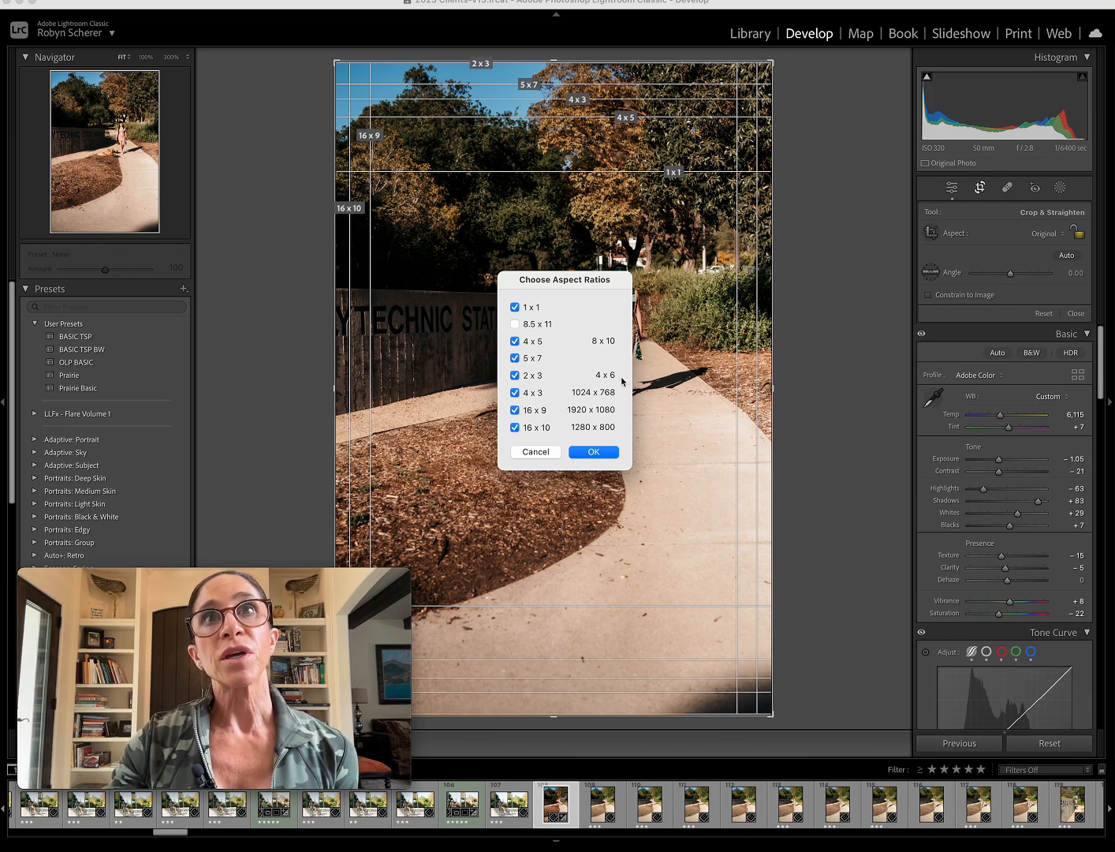
click(516, 394)
click(516, 410)
click(515, 428)
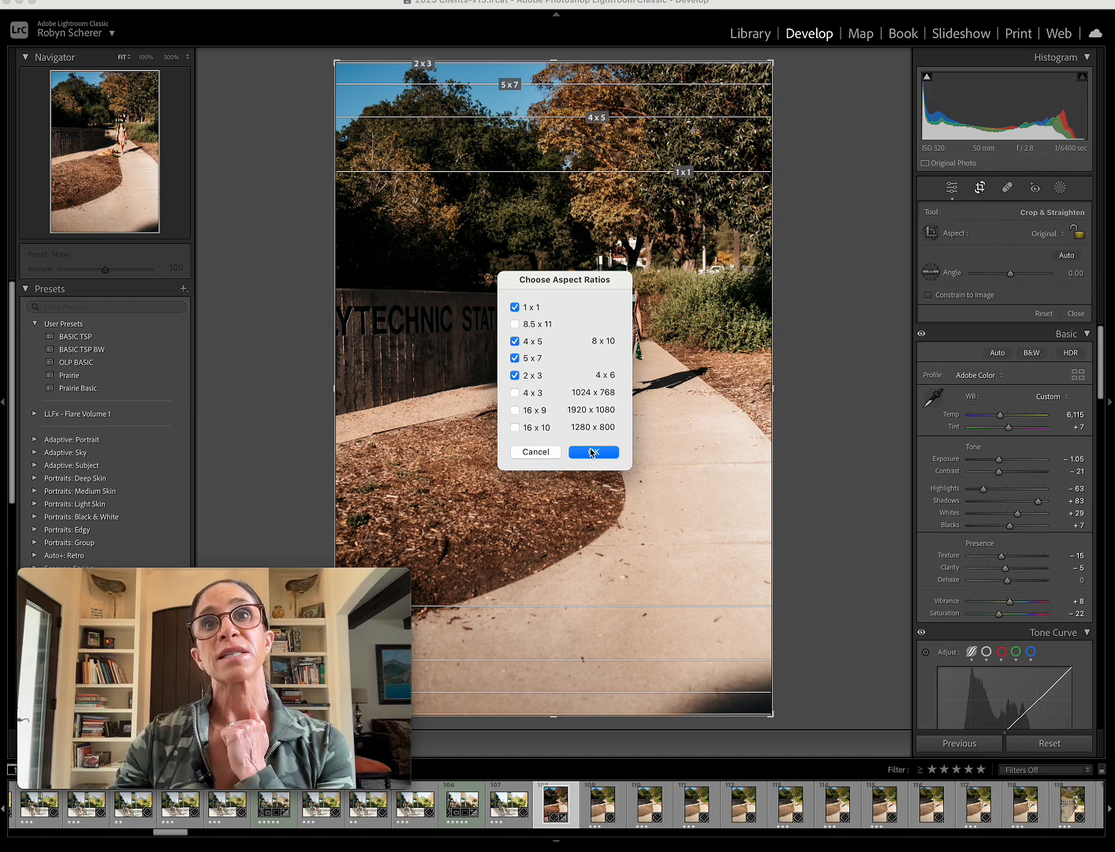
click(593, 452)
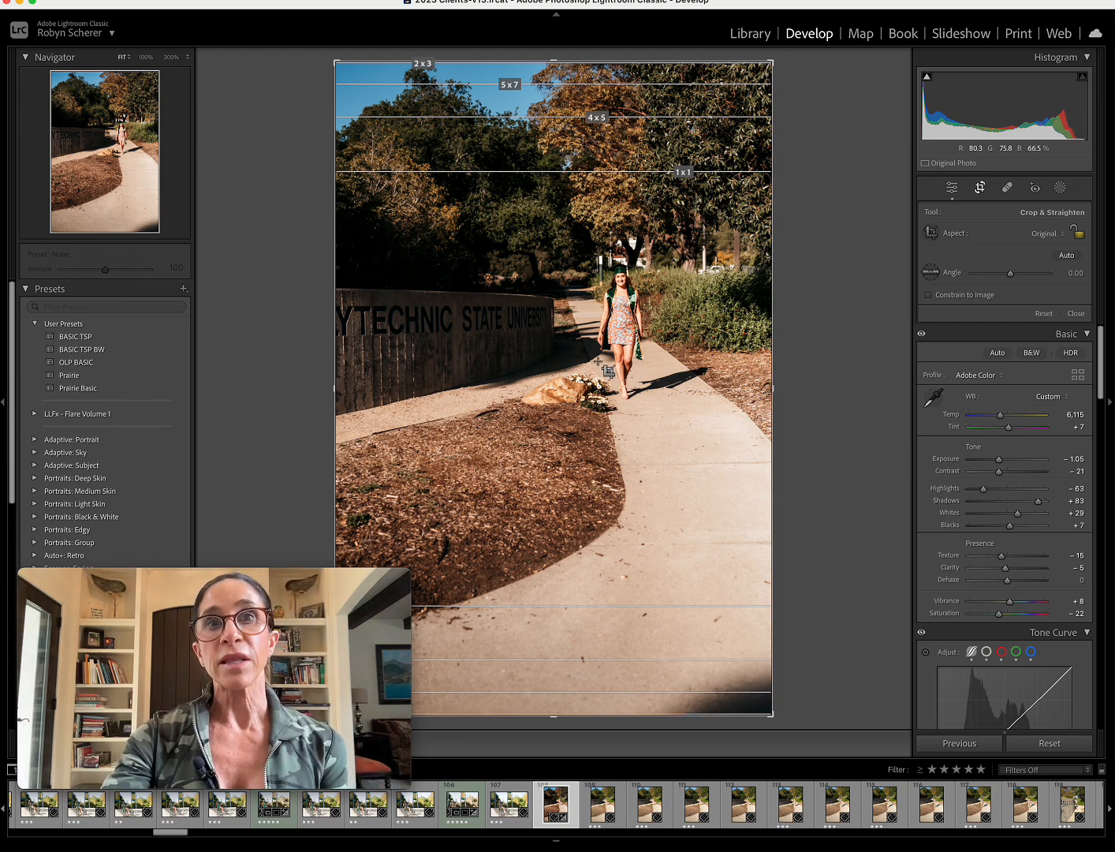
Crop the photo to 4 x 5 / 8 x 10 using the thirds overlay, placing the walking graduate on the right-hand vertical third line.
key(o)
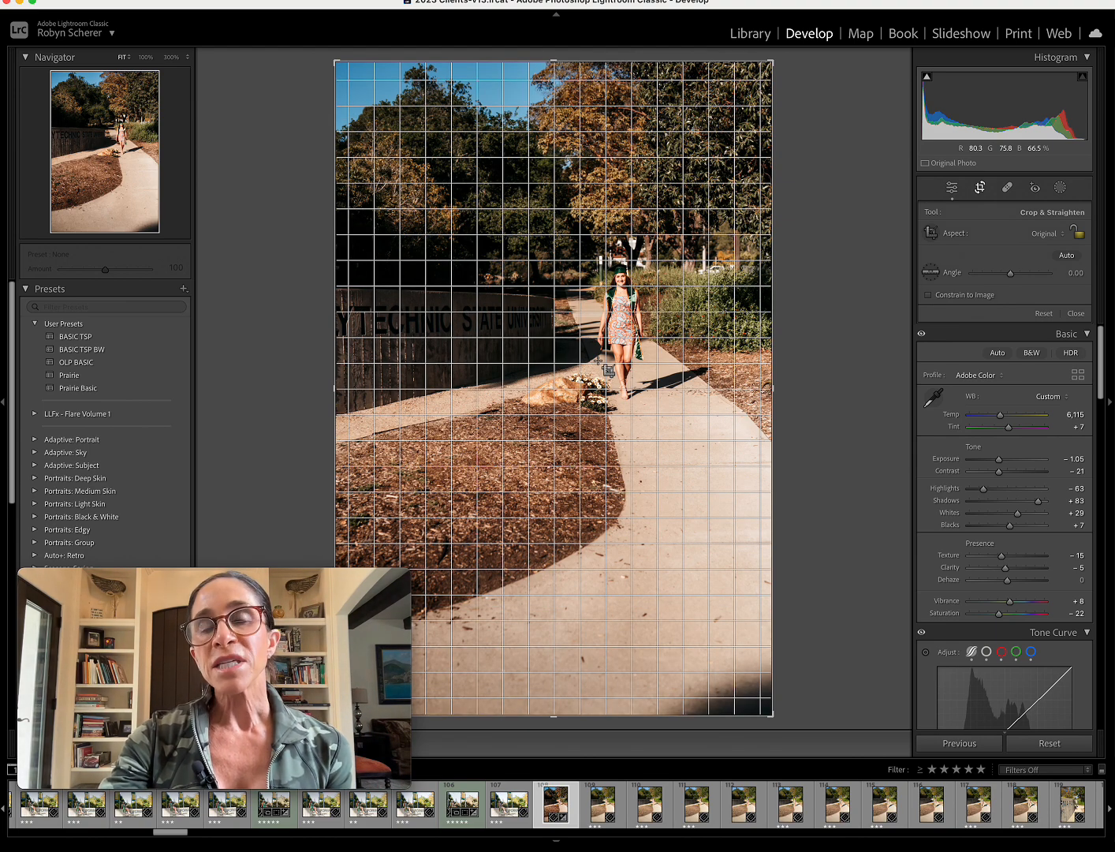
key(o)
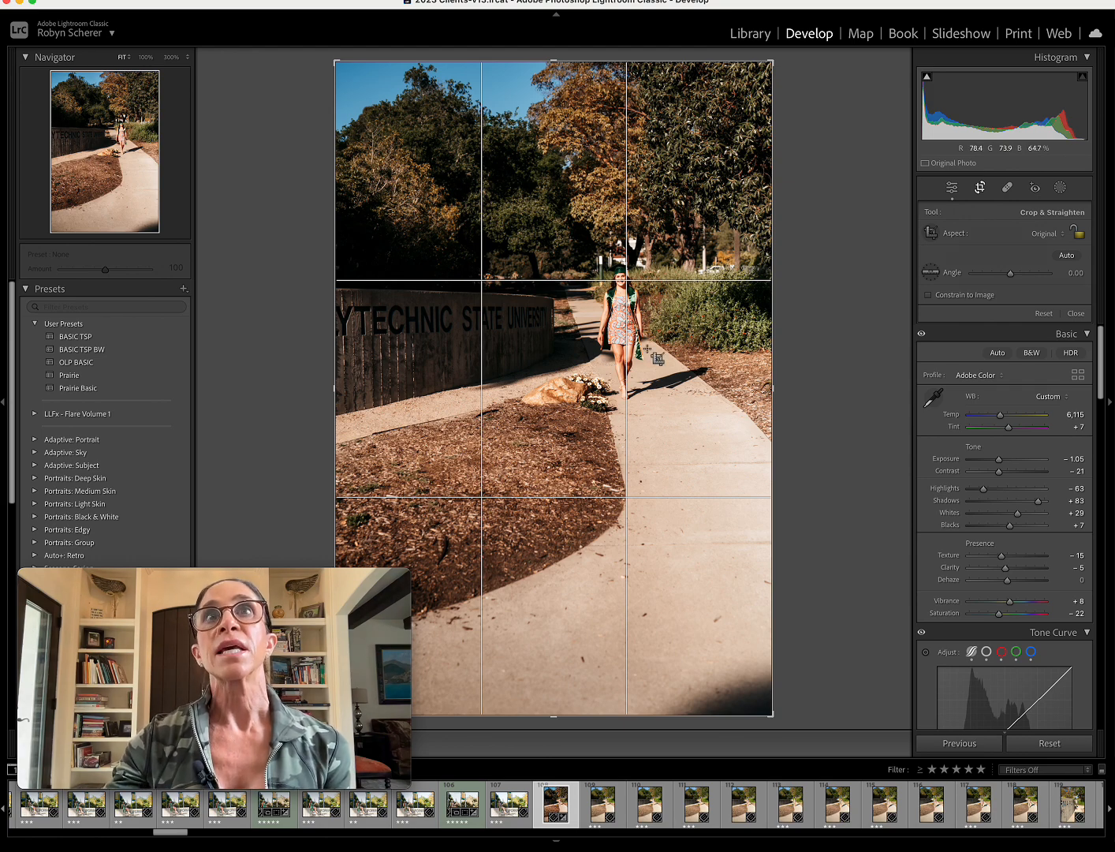
click(1038, 235)
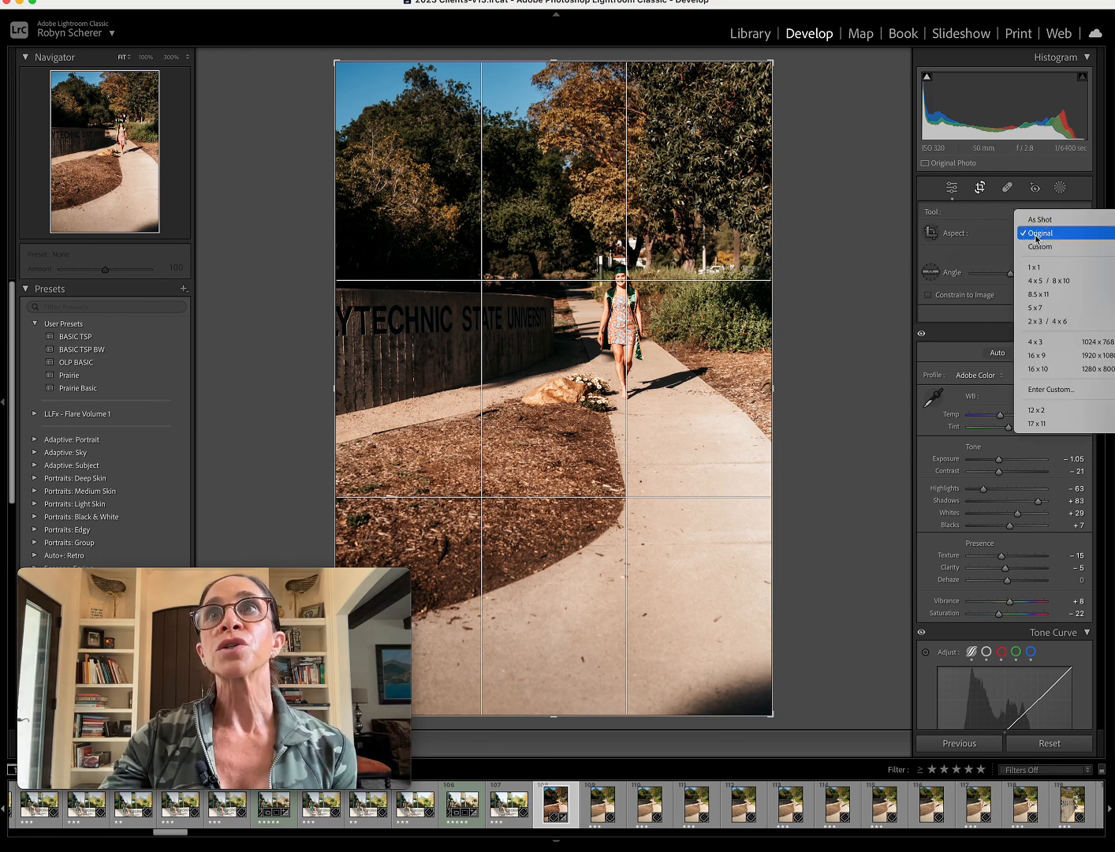
click(1043, 280)
drag(637, 659, 624, 470)
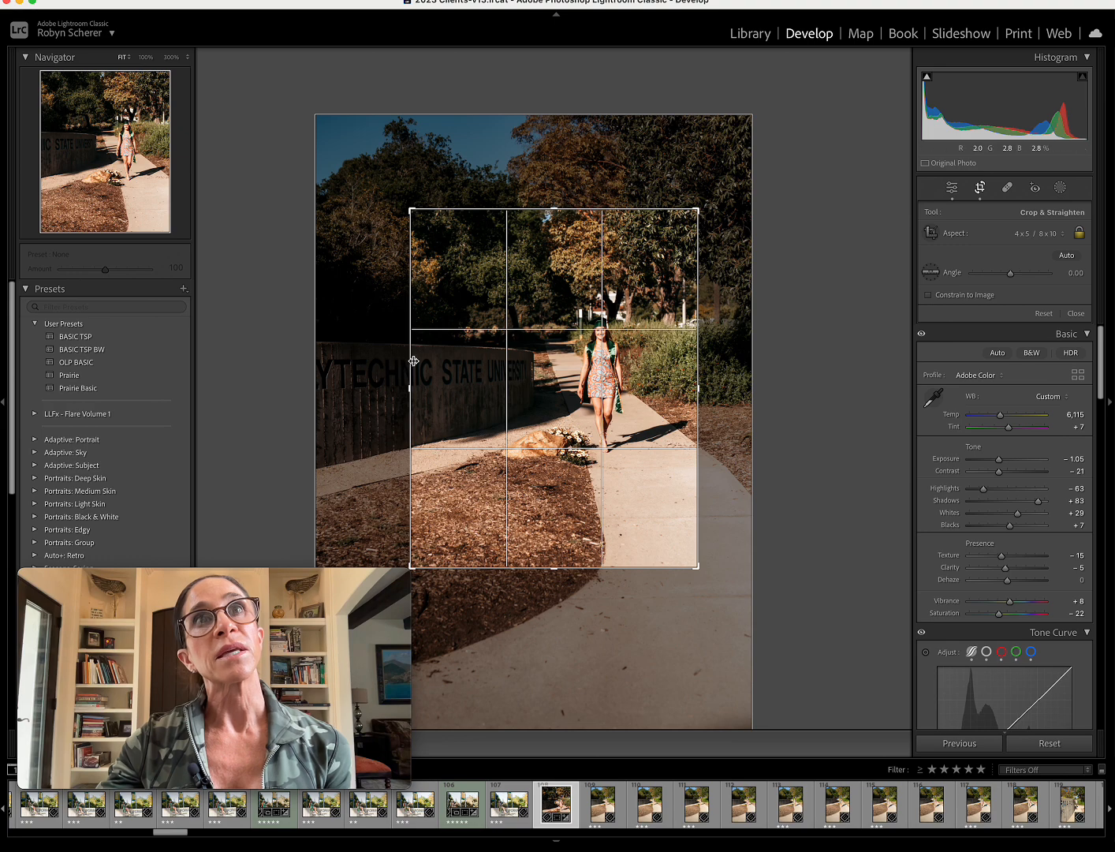
drag(402, 363, 361, 360)
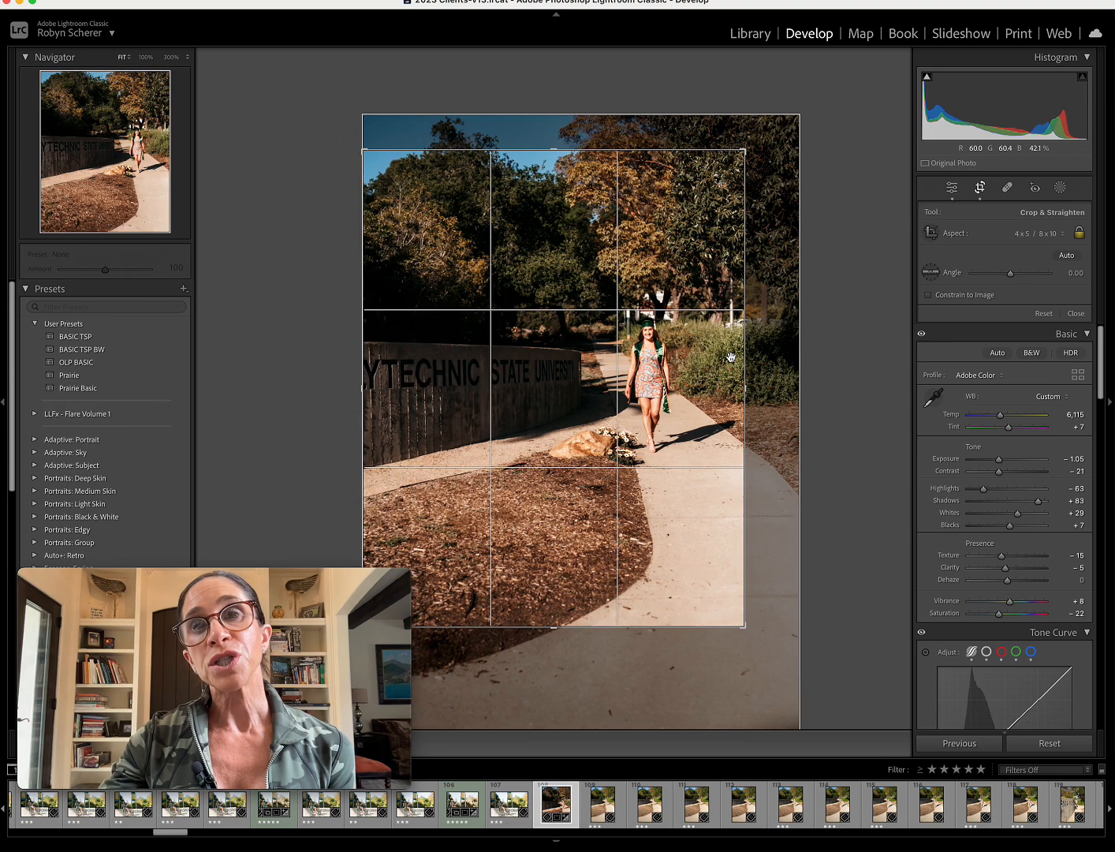
drag(746, 357, 707, 341)
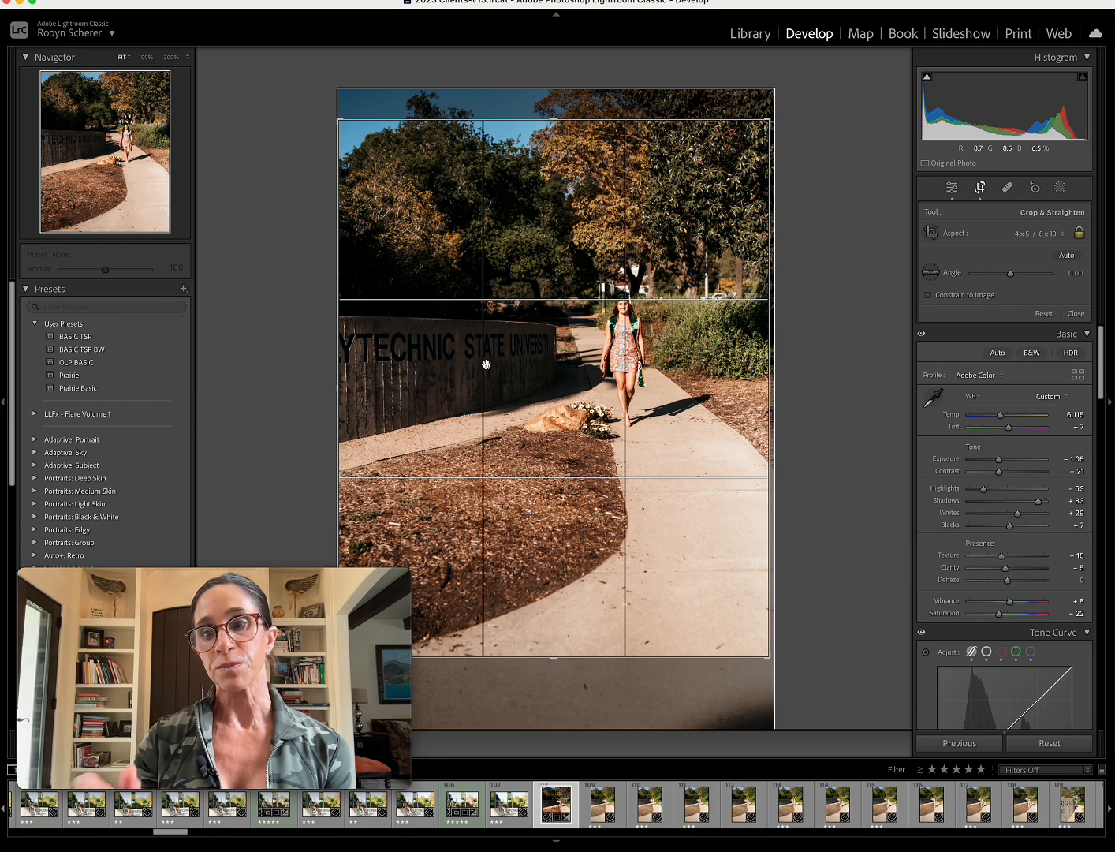
key(Return)
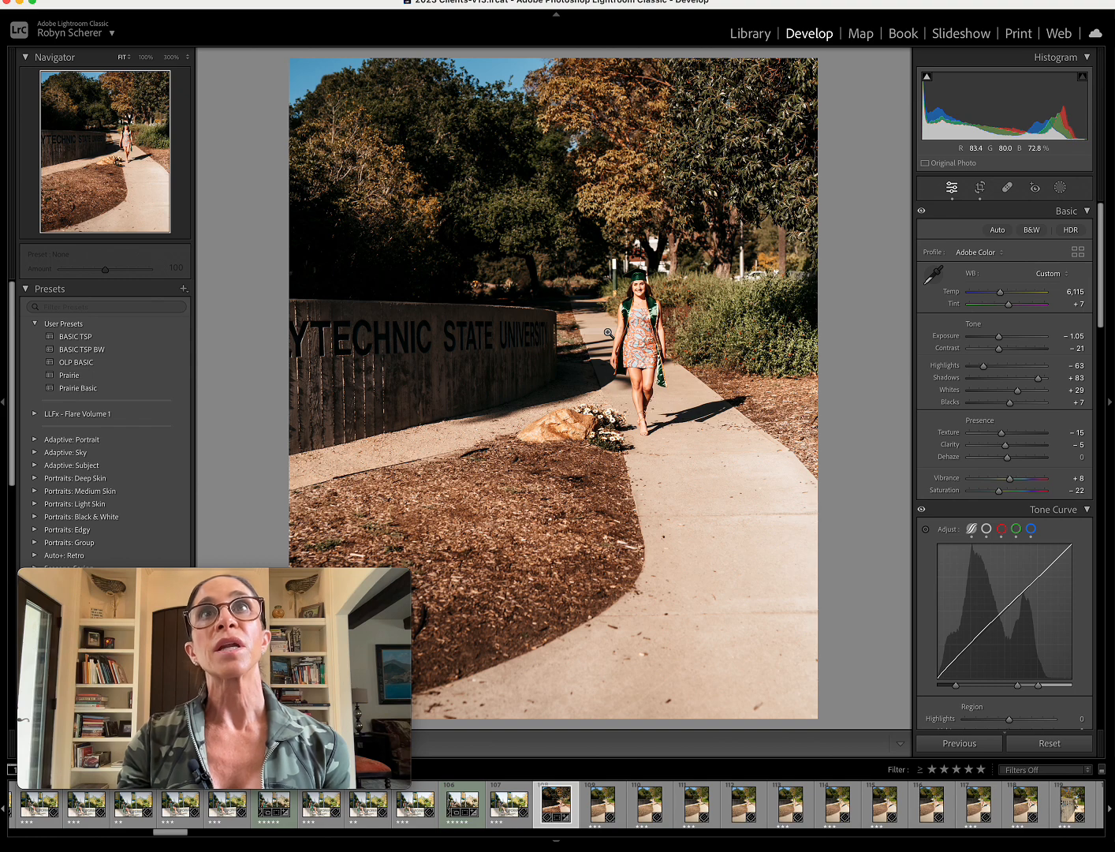
Move on to the next photo and switch to the Library module.
key(Right)
click(747, 33)
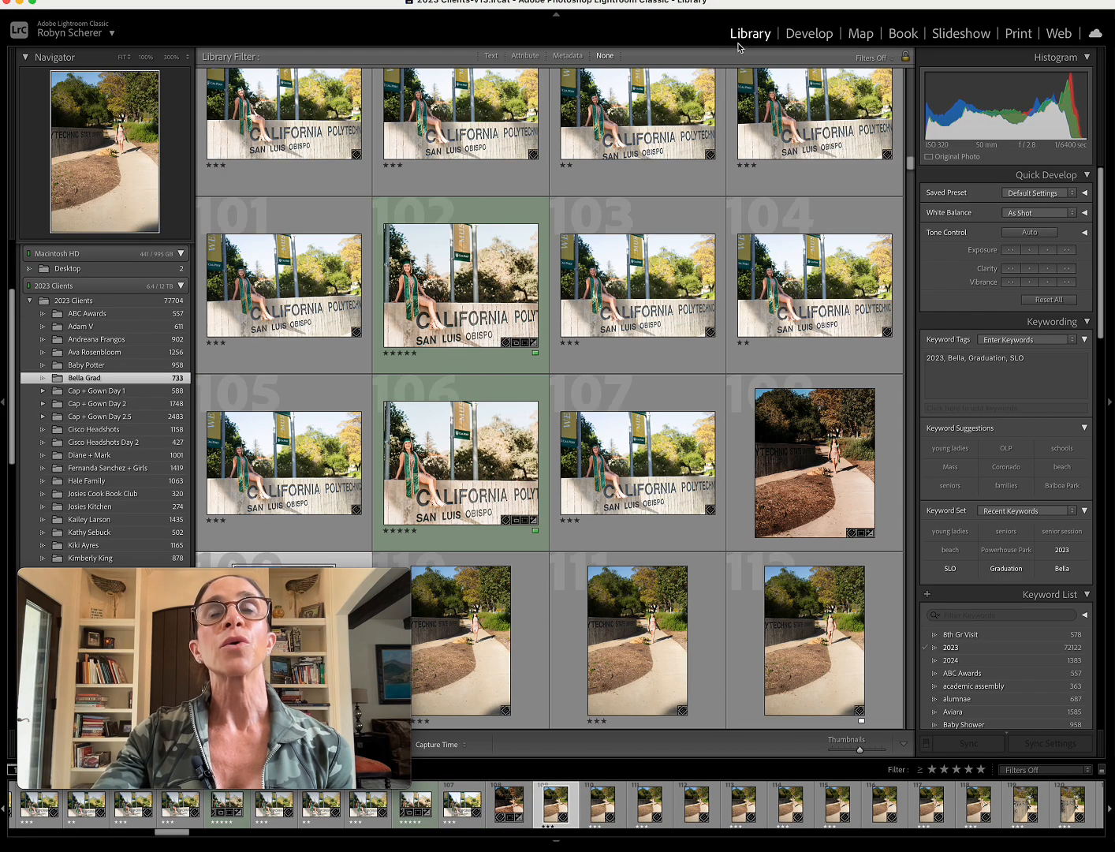
Open photo 105 of the graduate on the wall in the Develop module, reset it and apply the BASIC TSP preset.
click(296, 467)
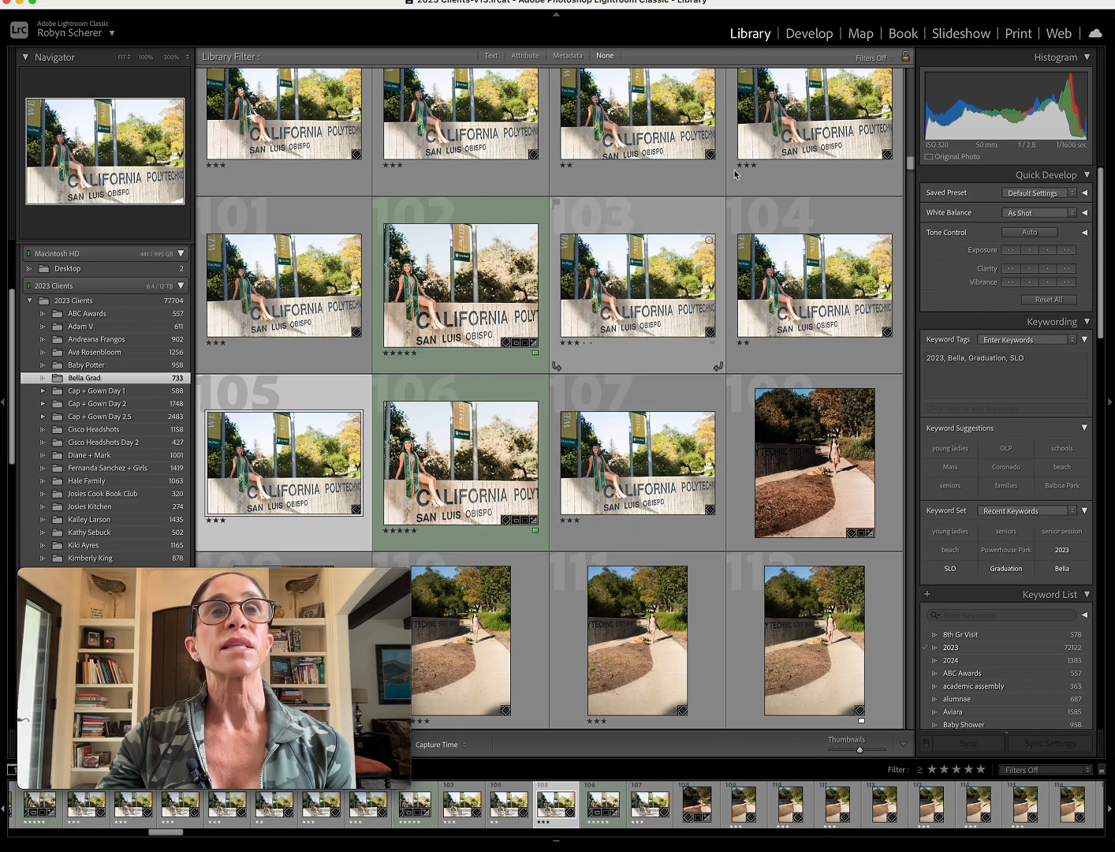
click(810, 34)
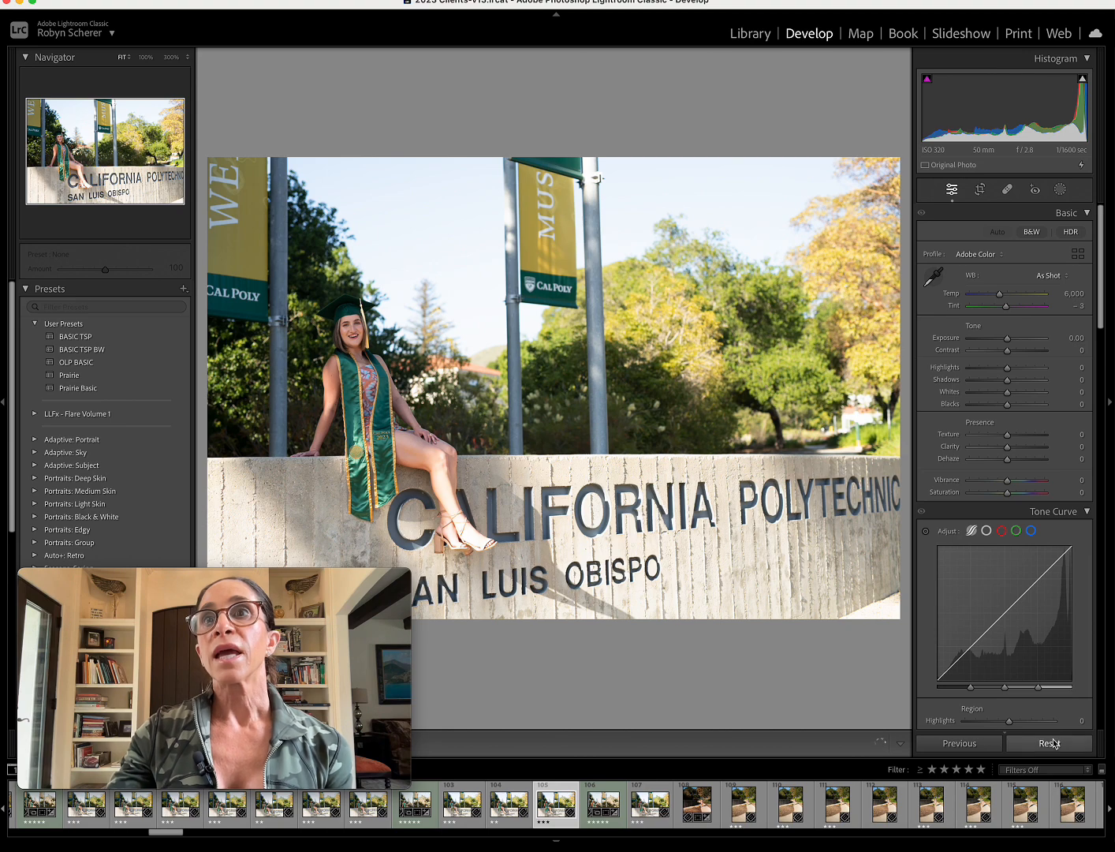
click(1054, 744)
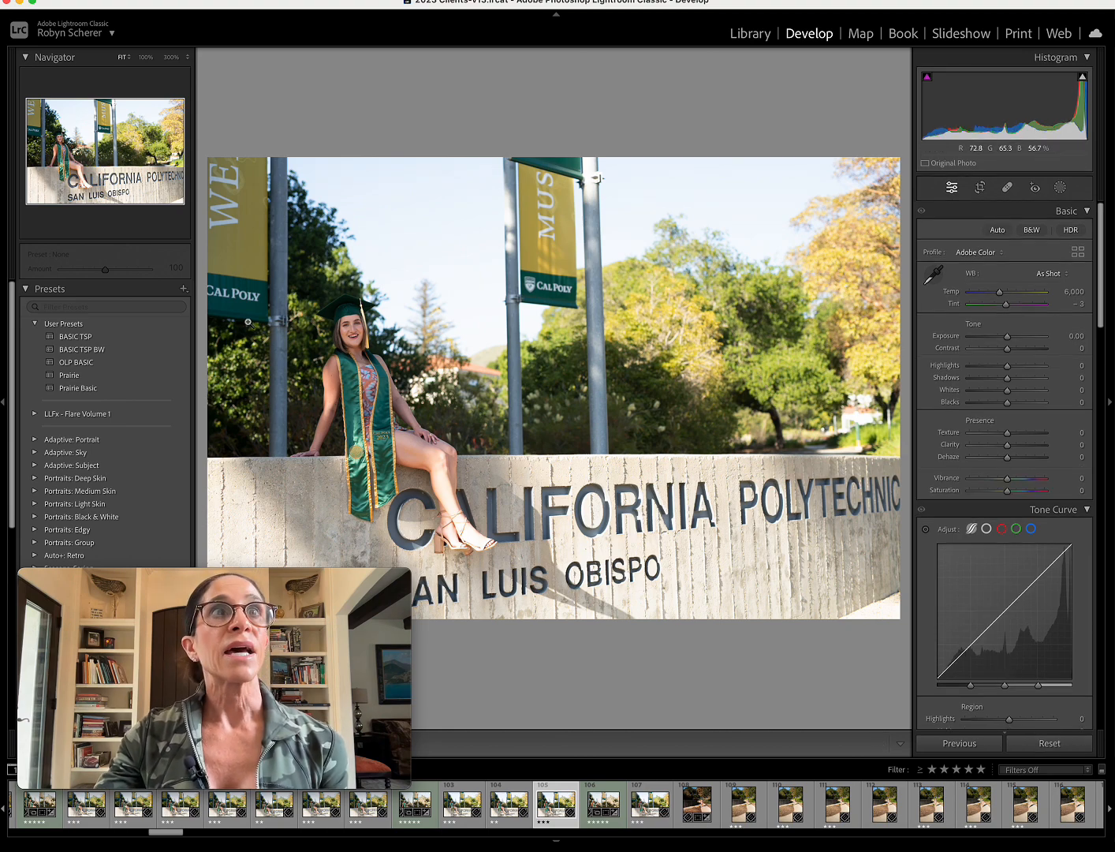
click(156, 336)
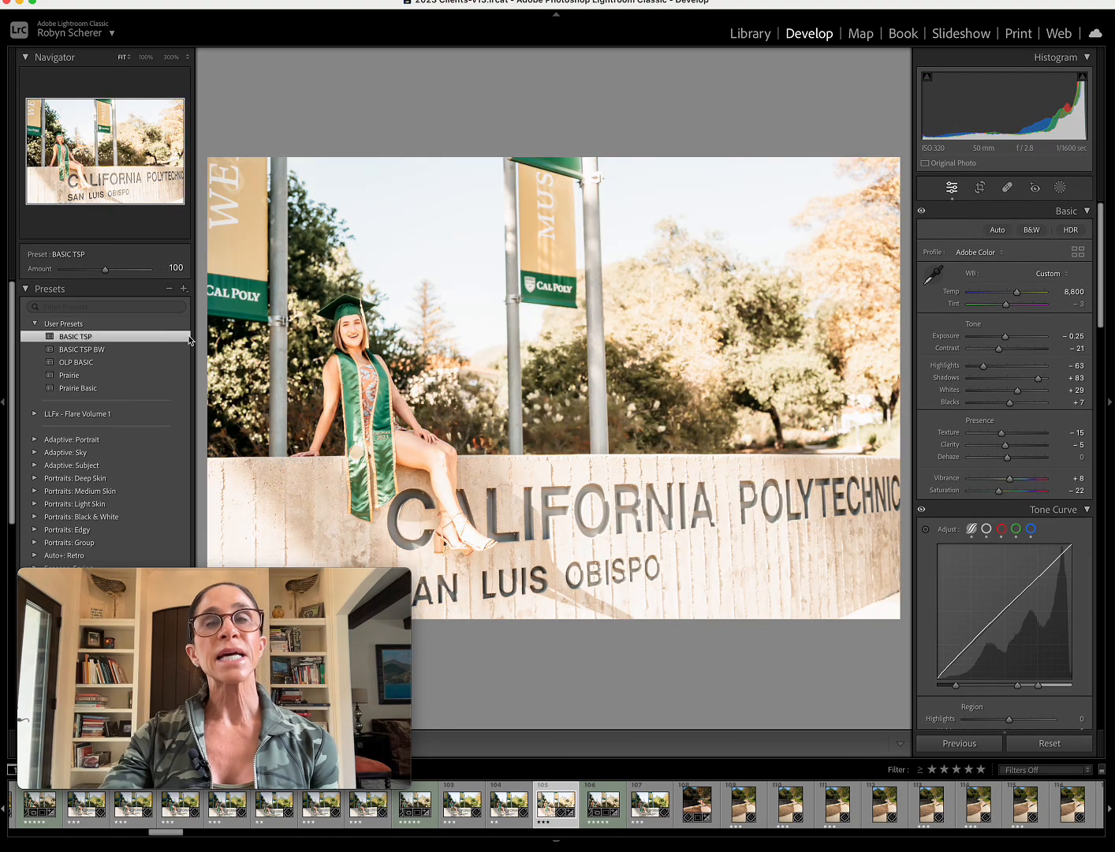
Set the exposure to -1.10, sample white balance from the sign wall's lower corner, and warm the temperature to 6,183.
drag(1005, 338, 998, 337)
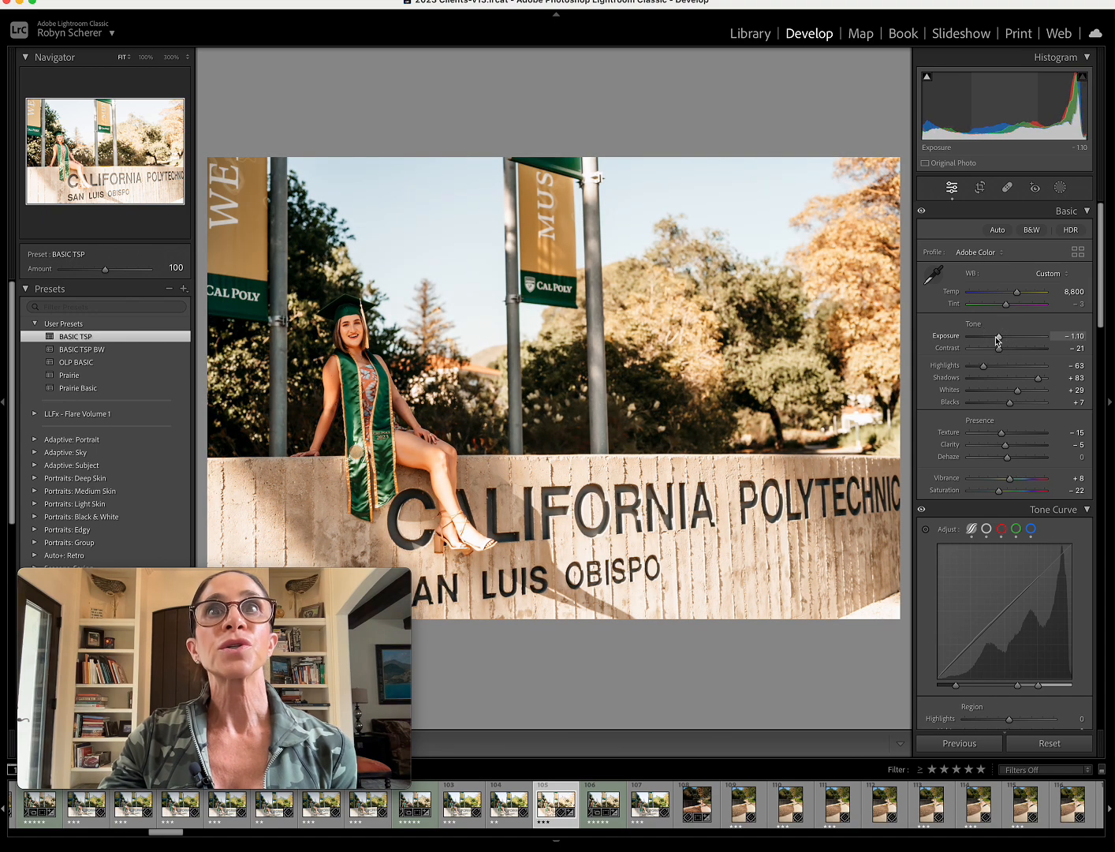
click(934, 275)
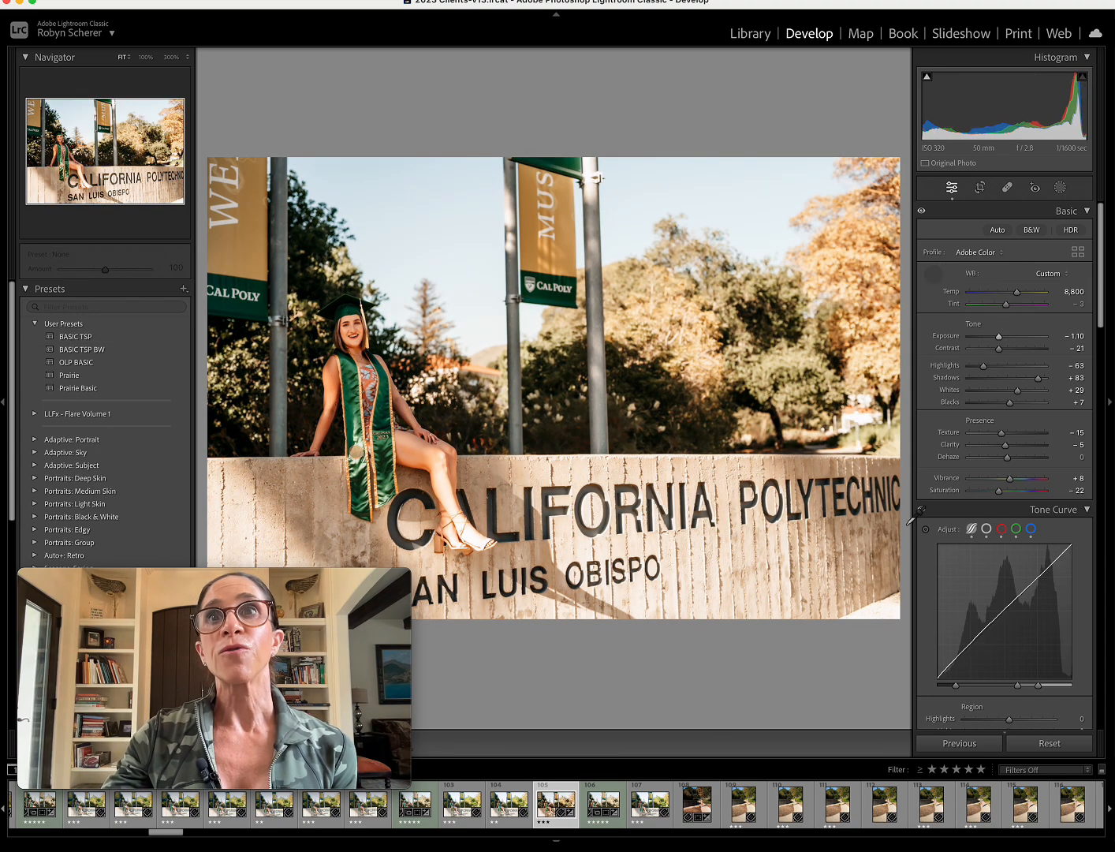
click(874, 611)
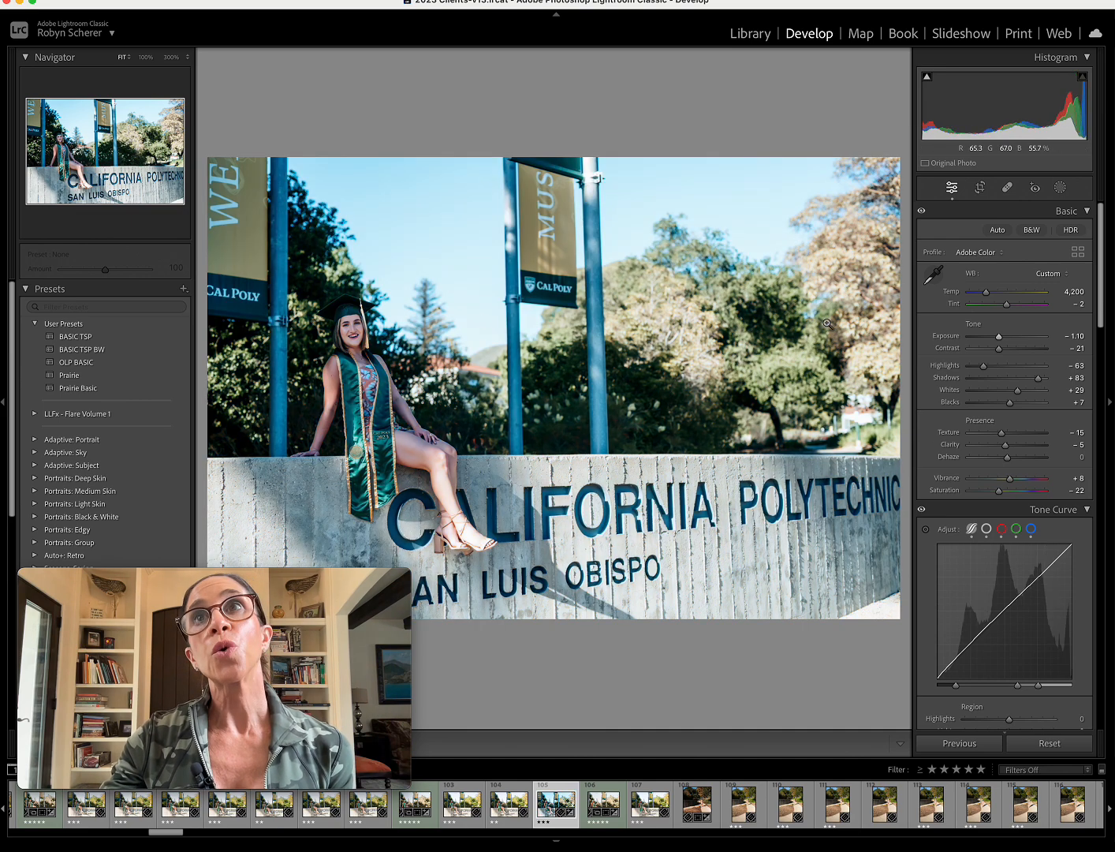
drag(986, 295, 1000, 292)
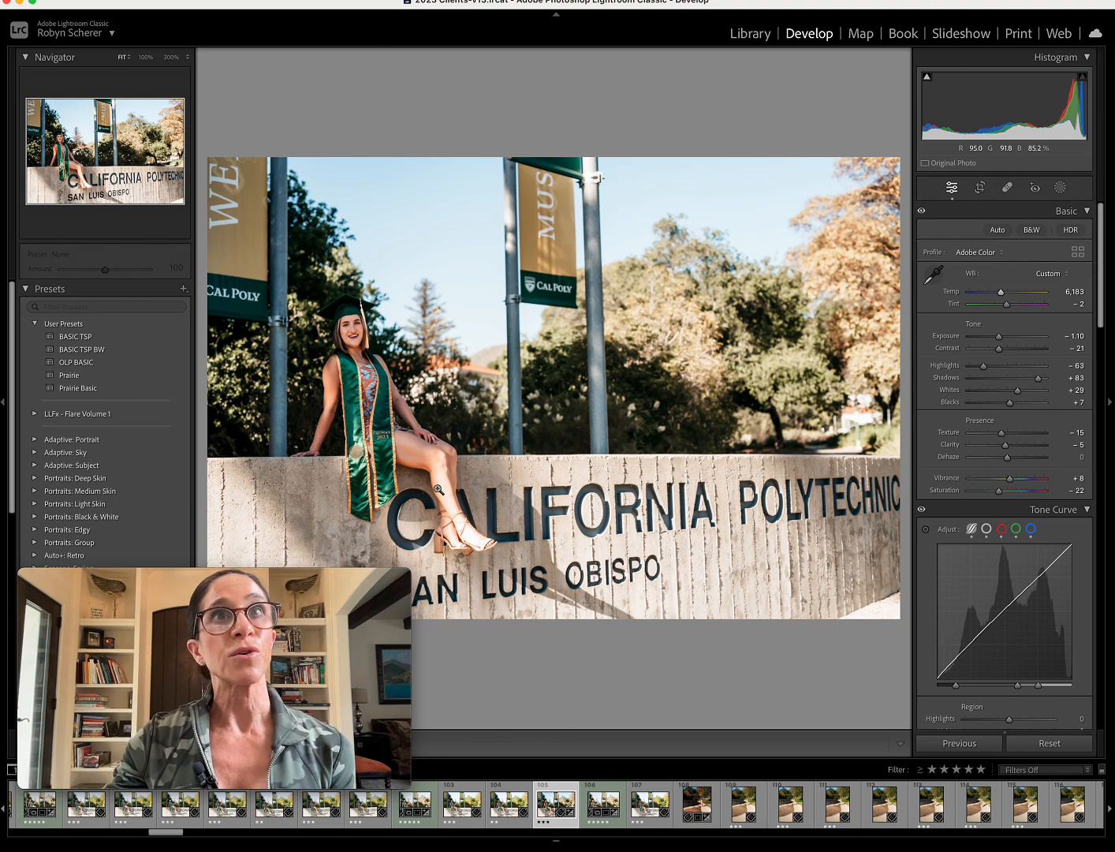
Crop the photo to 4 x 5 / 8 x 10, tightening slightly and placing the seated graduate near the left-hand vertical third line.
click(981, 189)
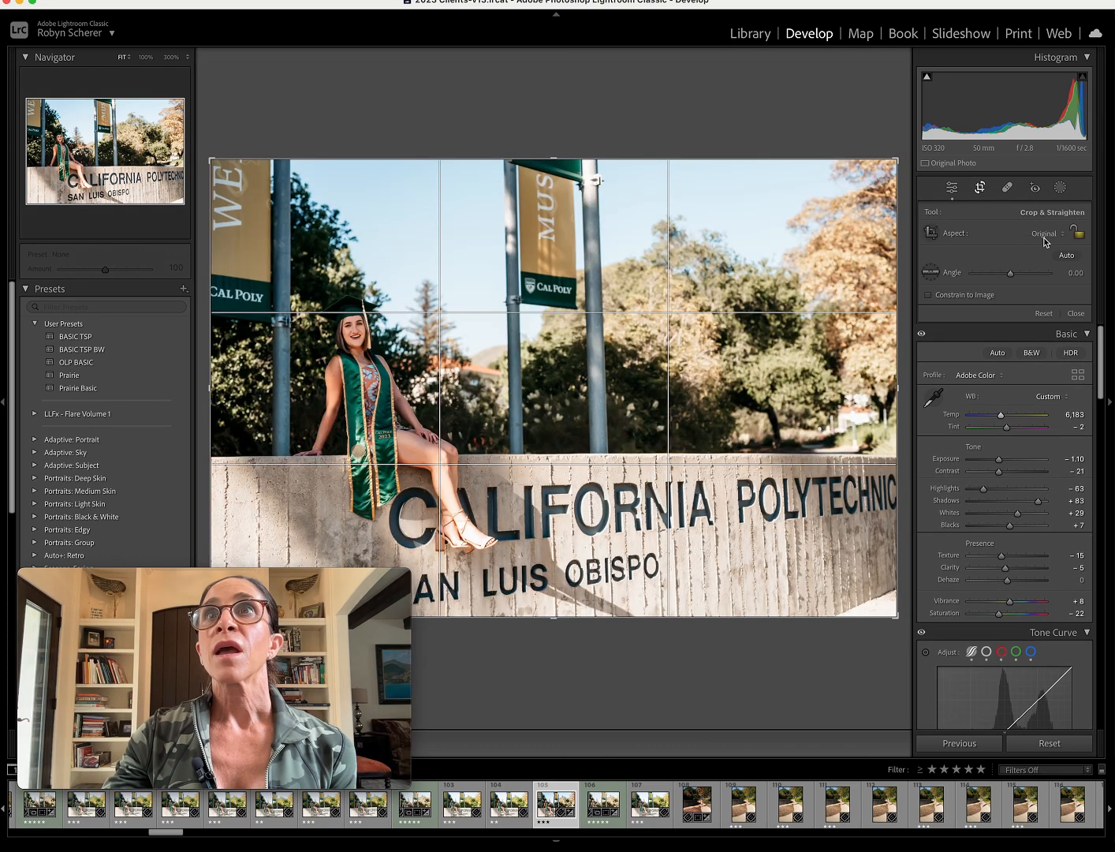
click(1043, 236)
click(1049, 279)
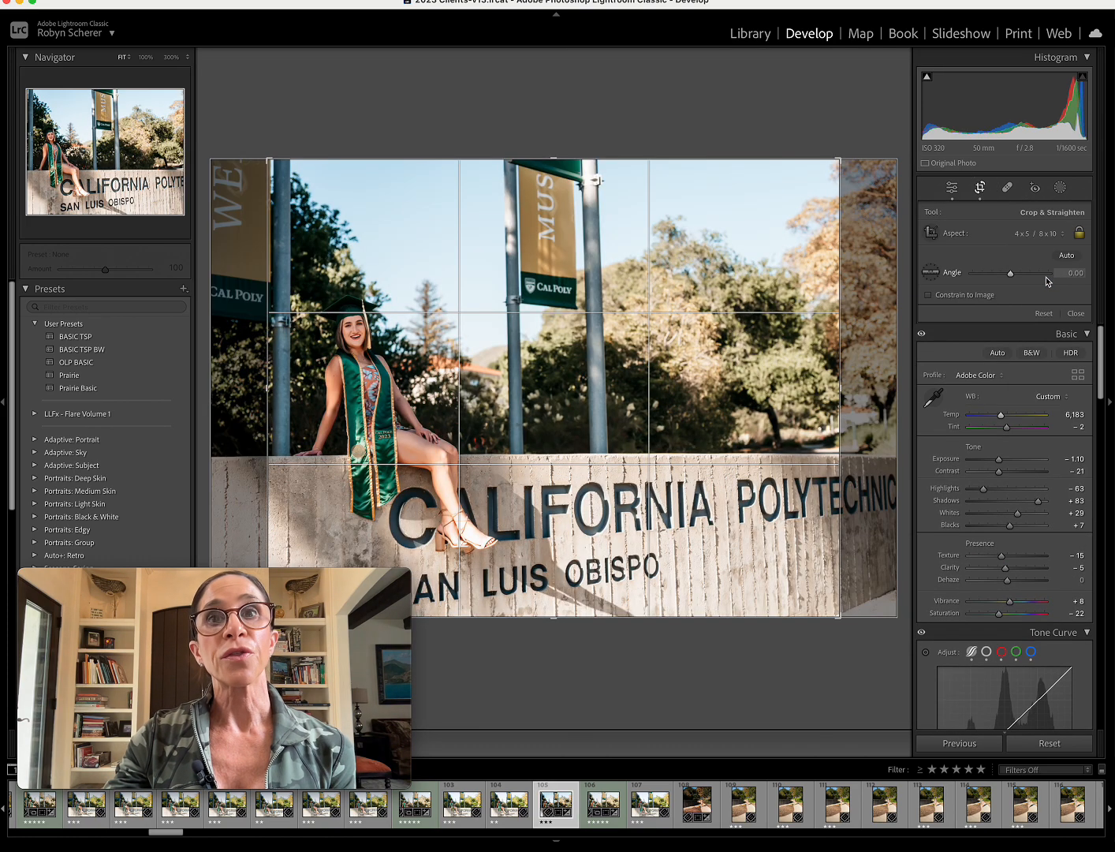
drag(593, 289, 676, 288)
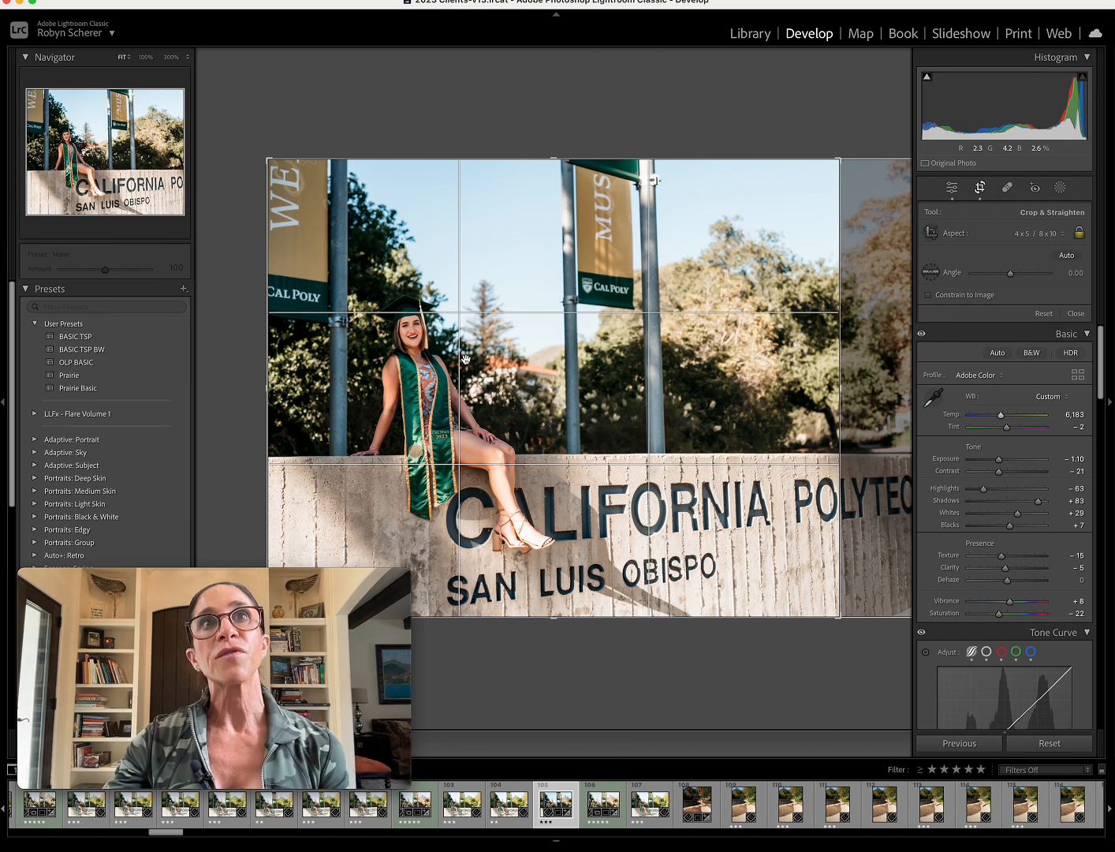
drag(838, 345, 827, 344)
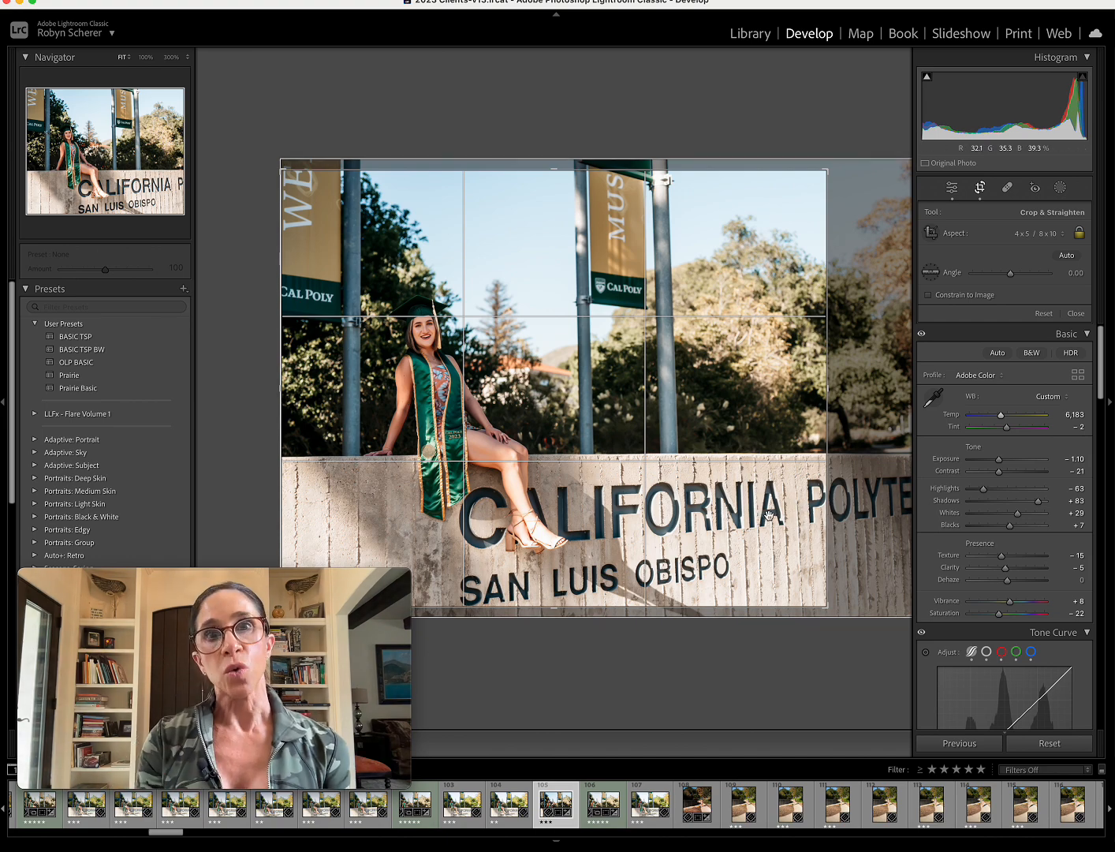
key(Return)
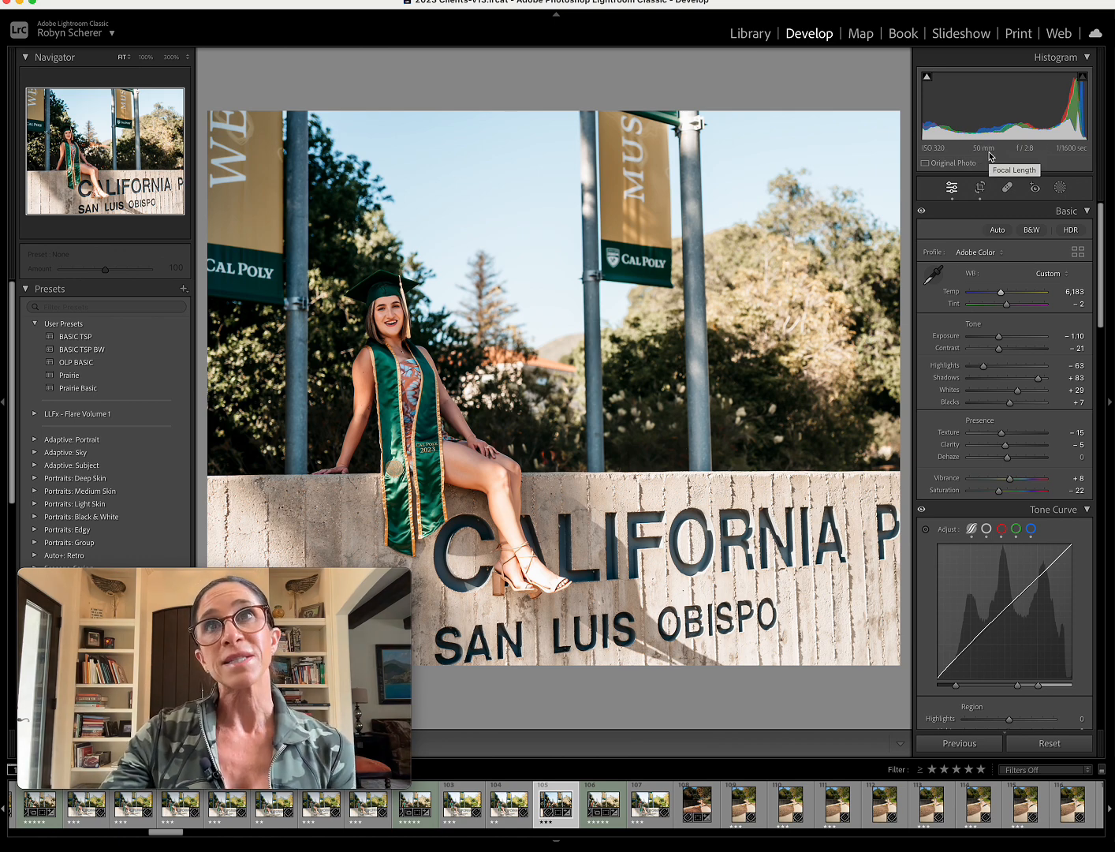
Find the five-star photo of the graduate in an open green gown walking under the trees and open it in Develop.
click(753, 35)
scroll(710, 395, up, 5)
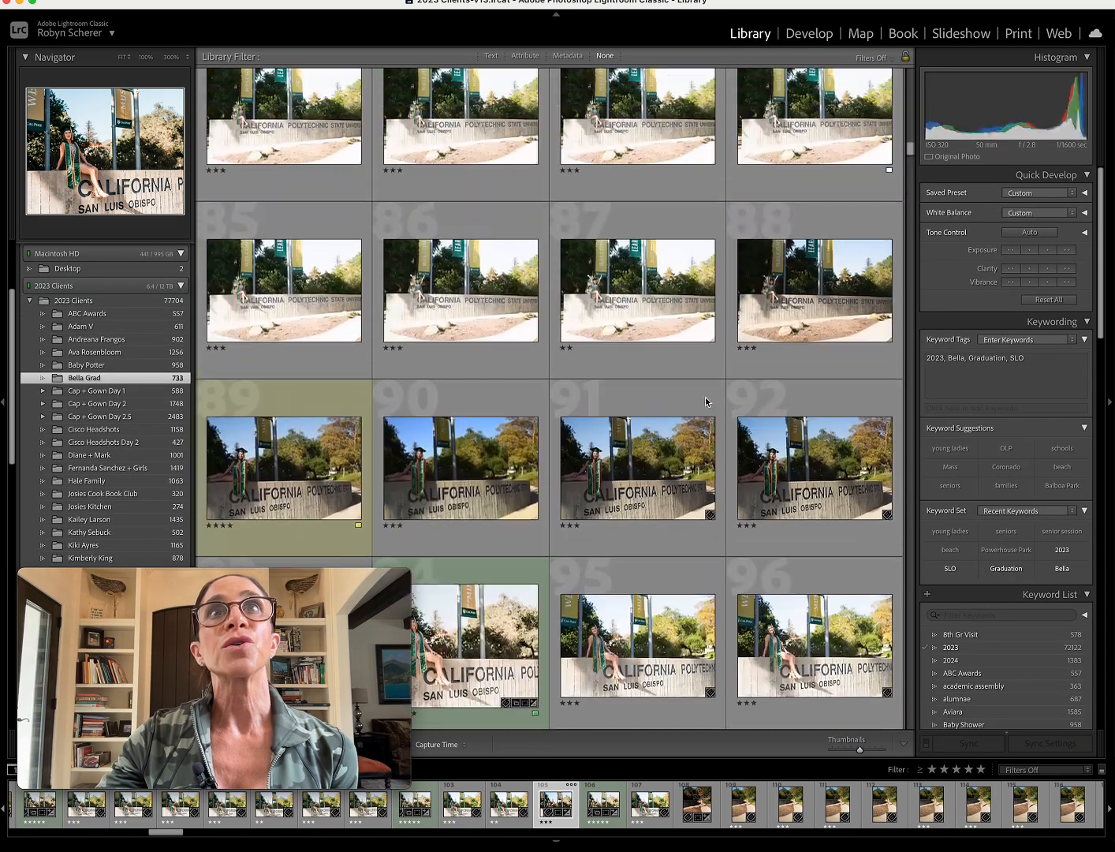
scroll(705, 396, down, 20)
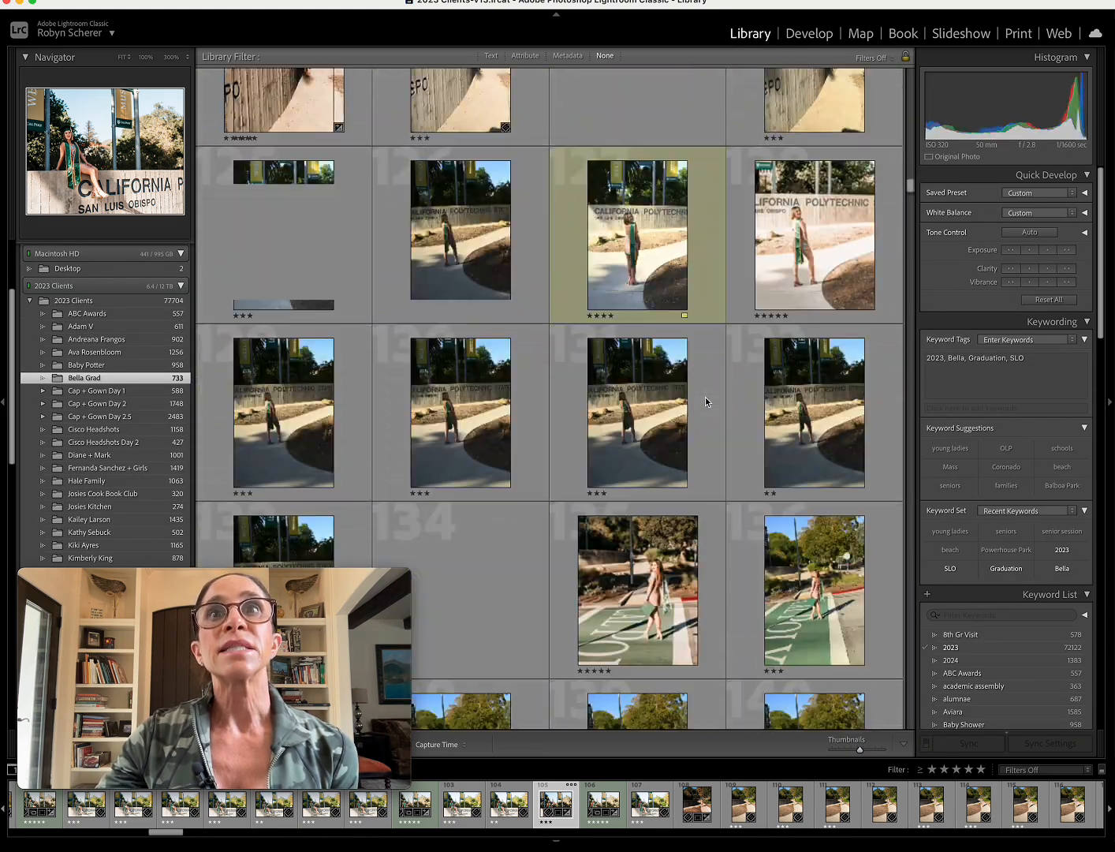
scroll(705, 403, down, 6)
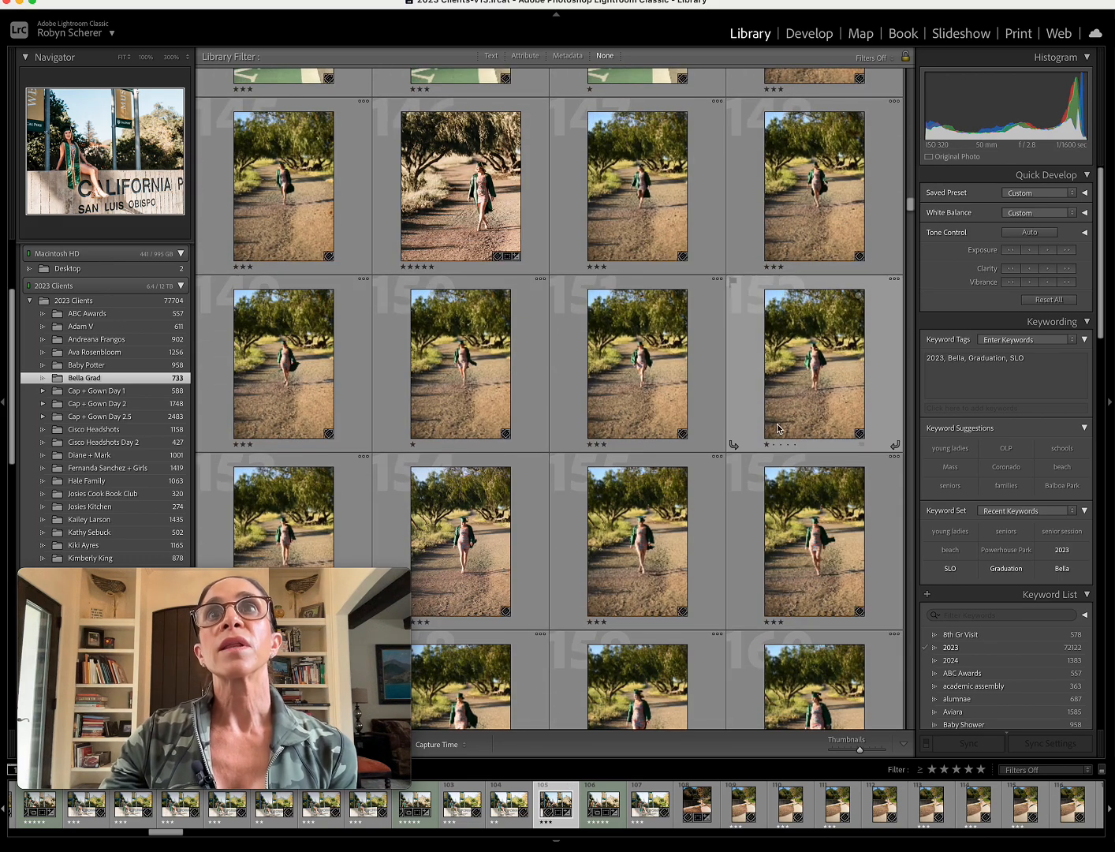
scroll(644, 403, down, 6)
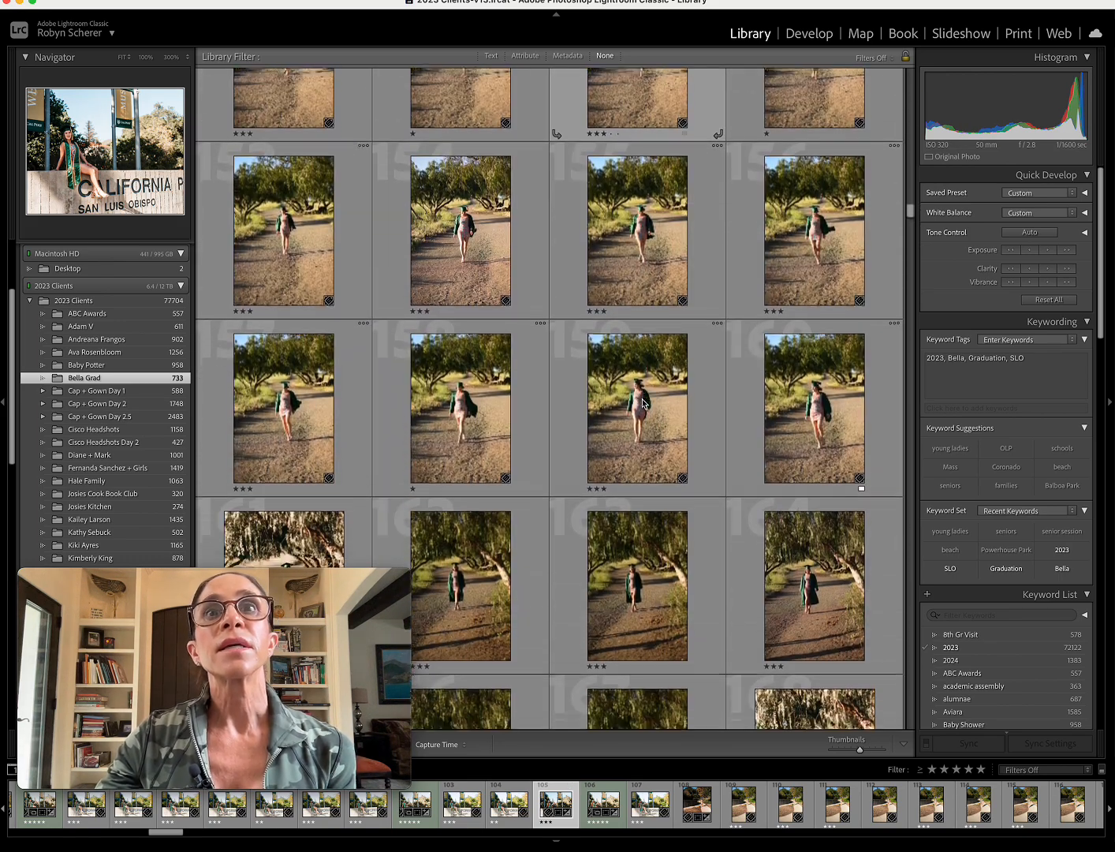
scroll(644, 403, down, 5)
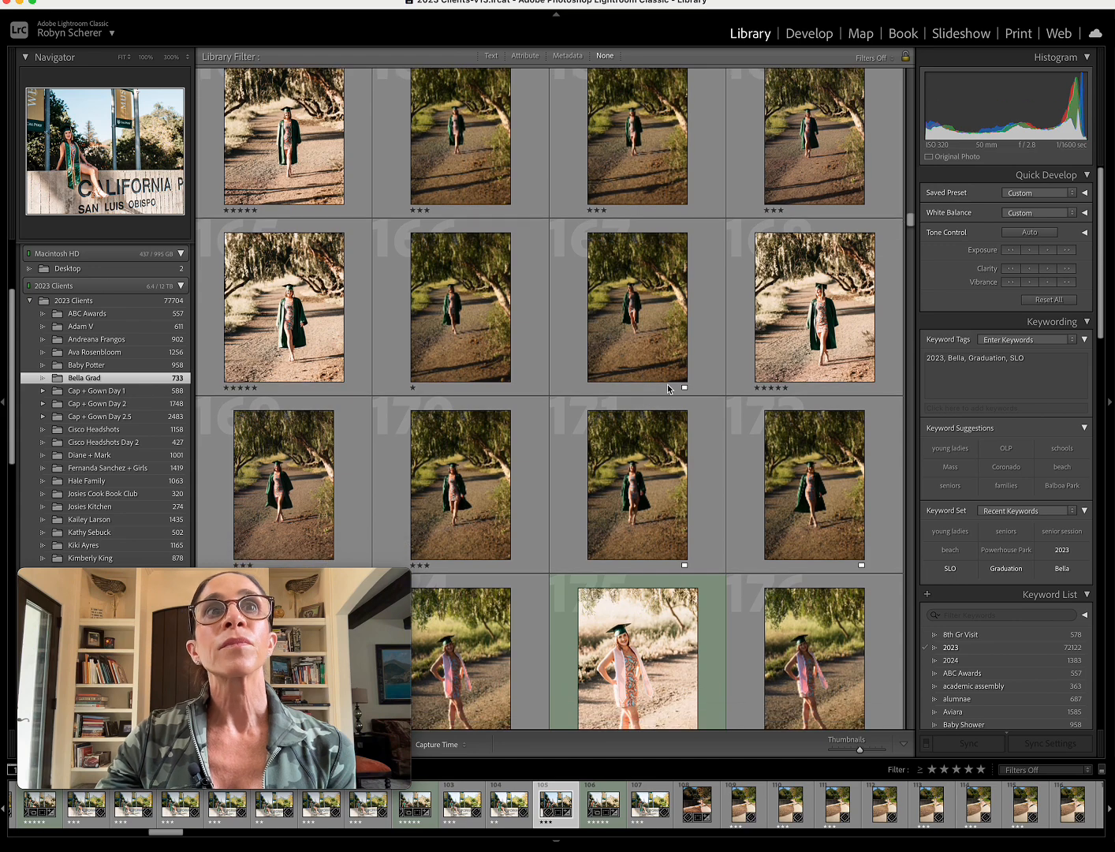
click(778, 340)
key(5)
click(809, 33)
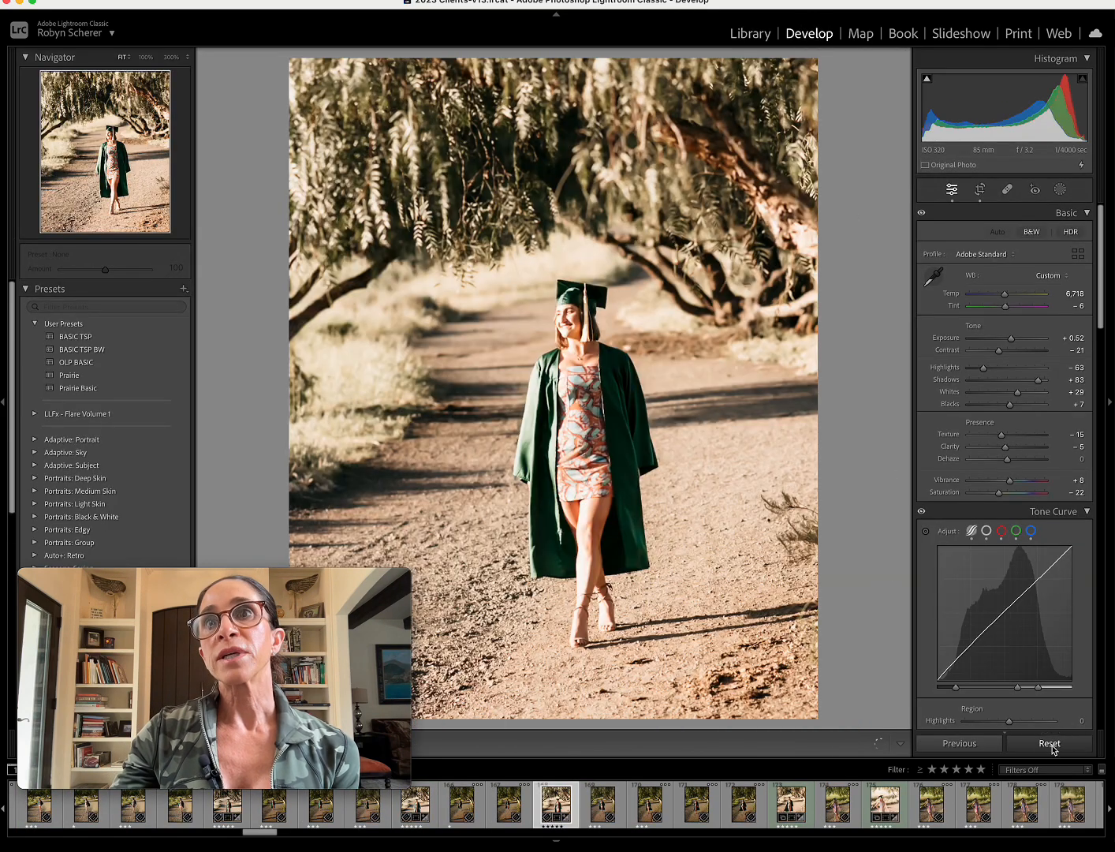
Reset the photo, apply the BASIC TSP preset and sample white balance from the sunlit tree trunk.
click(1050, 744)
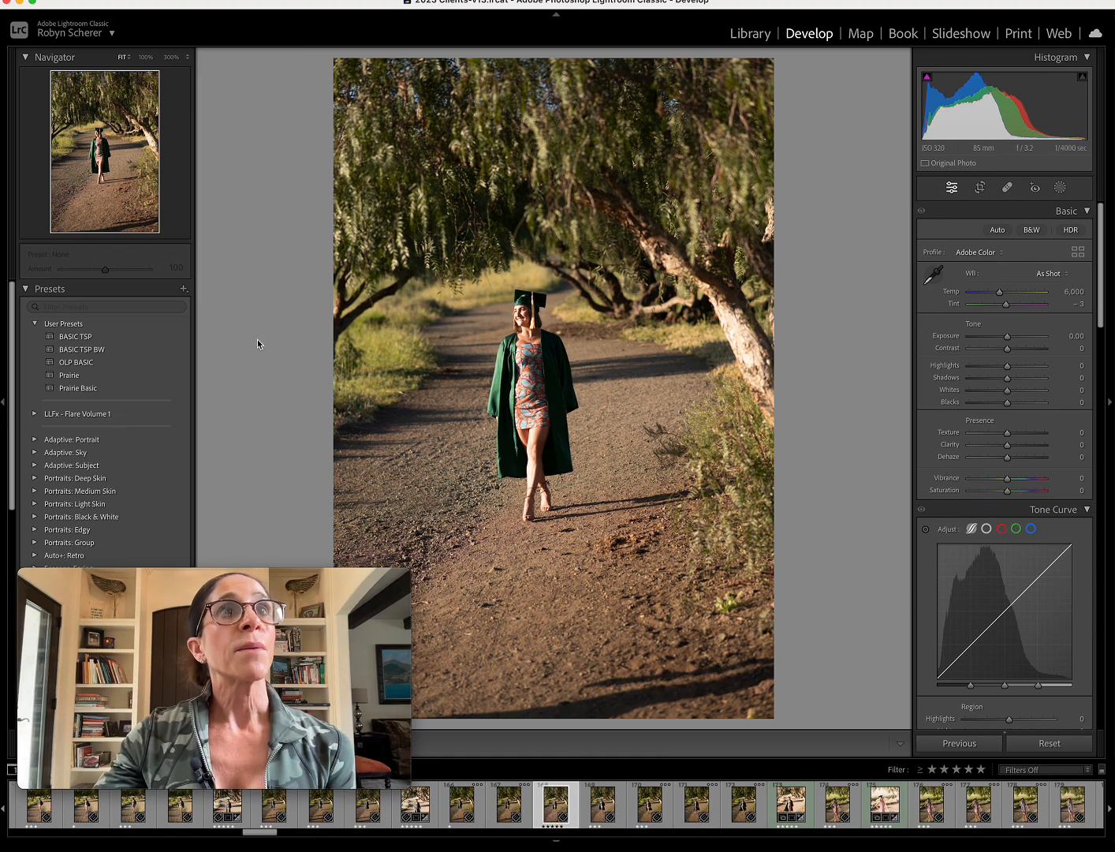
click(155, 338)
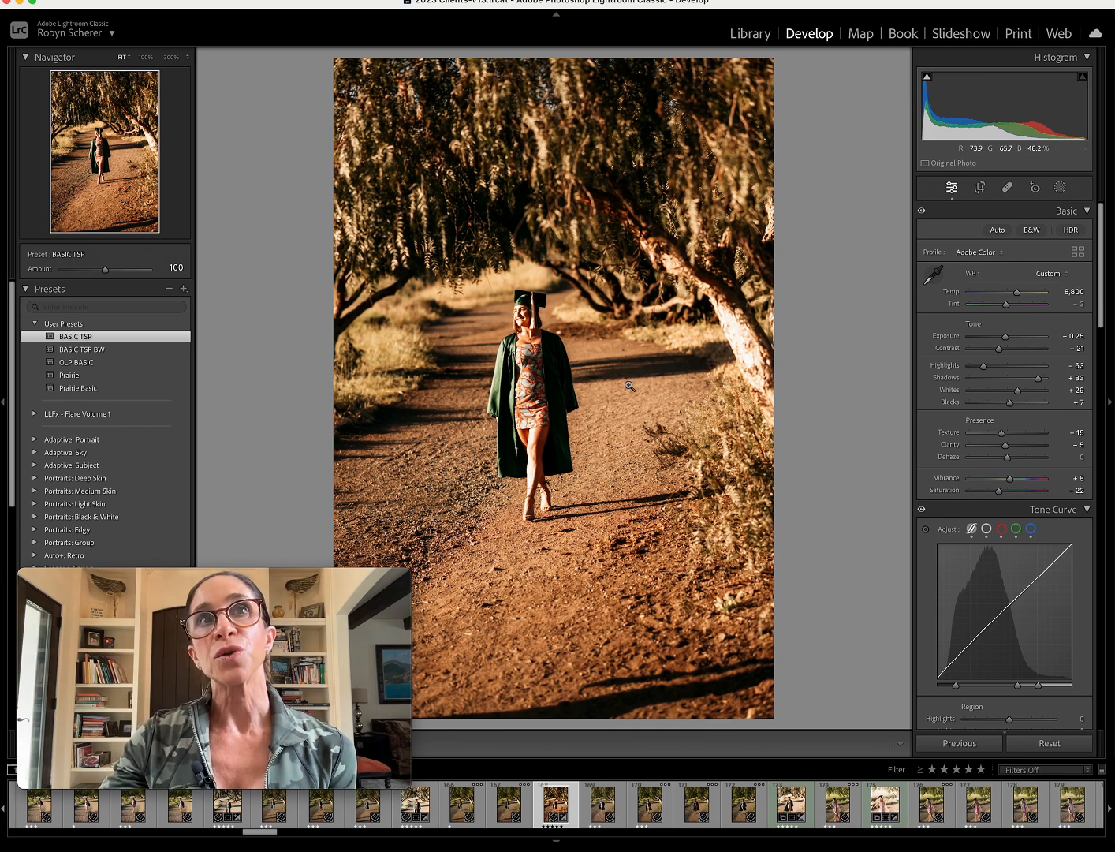
key(w)
click(743, 329)
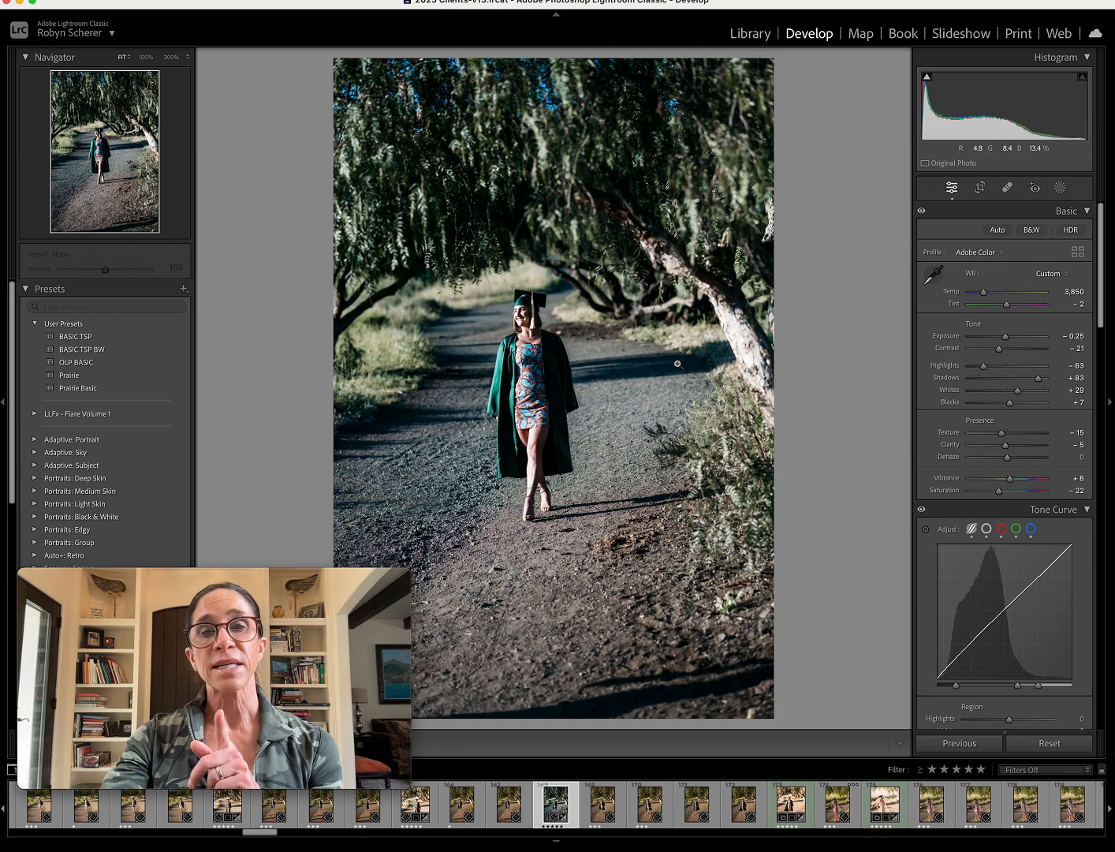
Compare before and after, and adjust the temperature to 6,274, tint to -9 and exposure to -0.35.
key(backslash)
key(backslash)
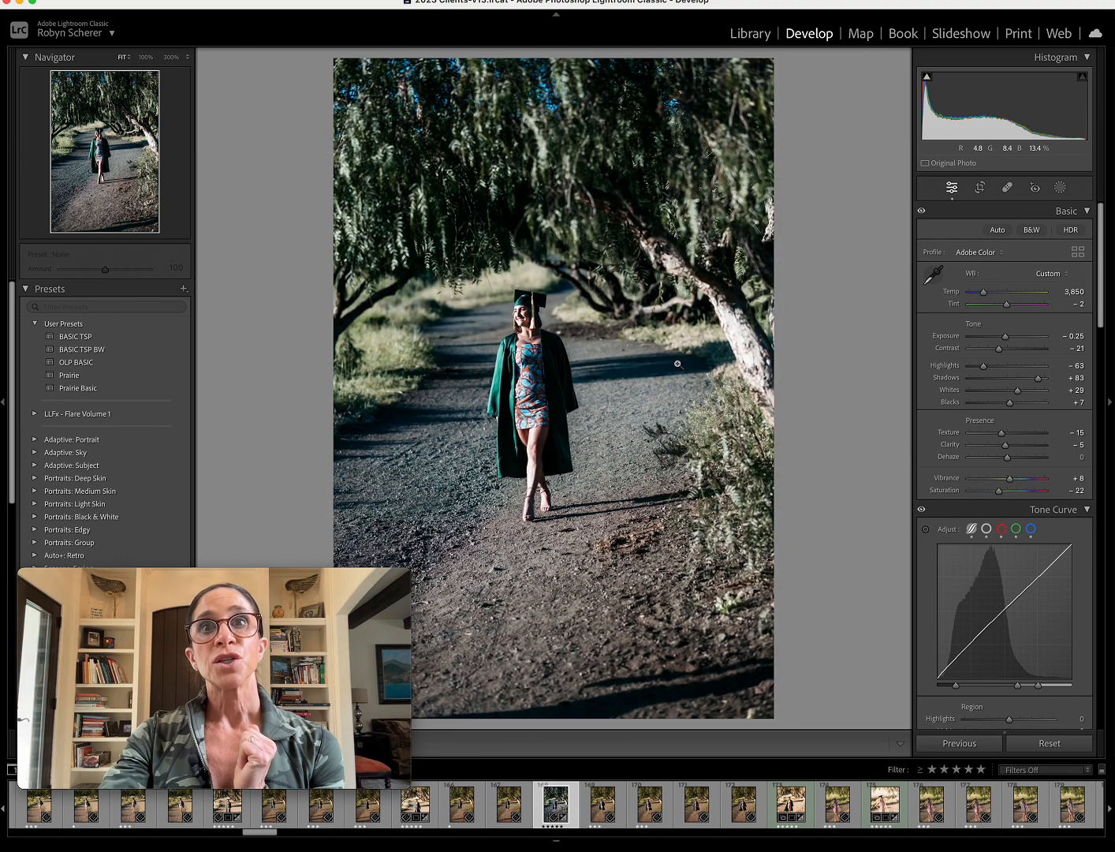
key(backslash)
key(backslash)
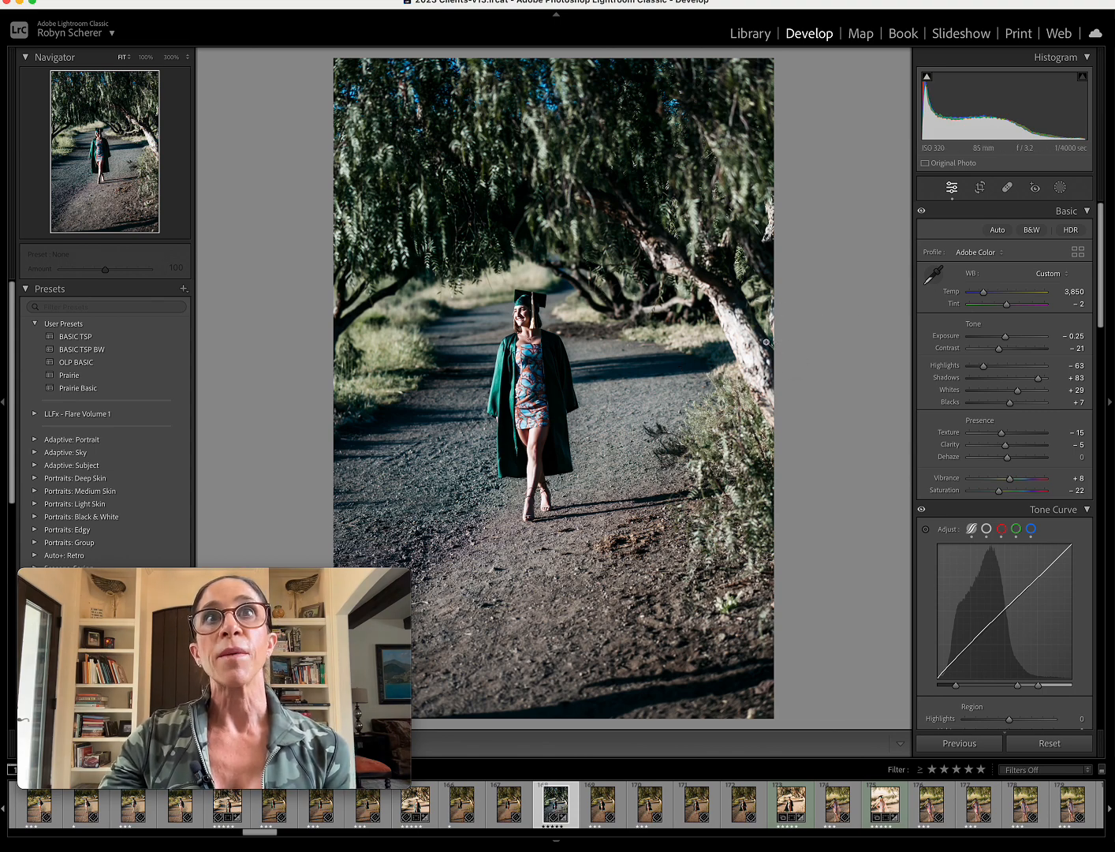
click(984, 292)
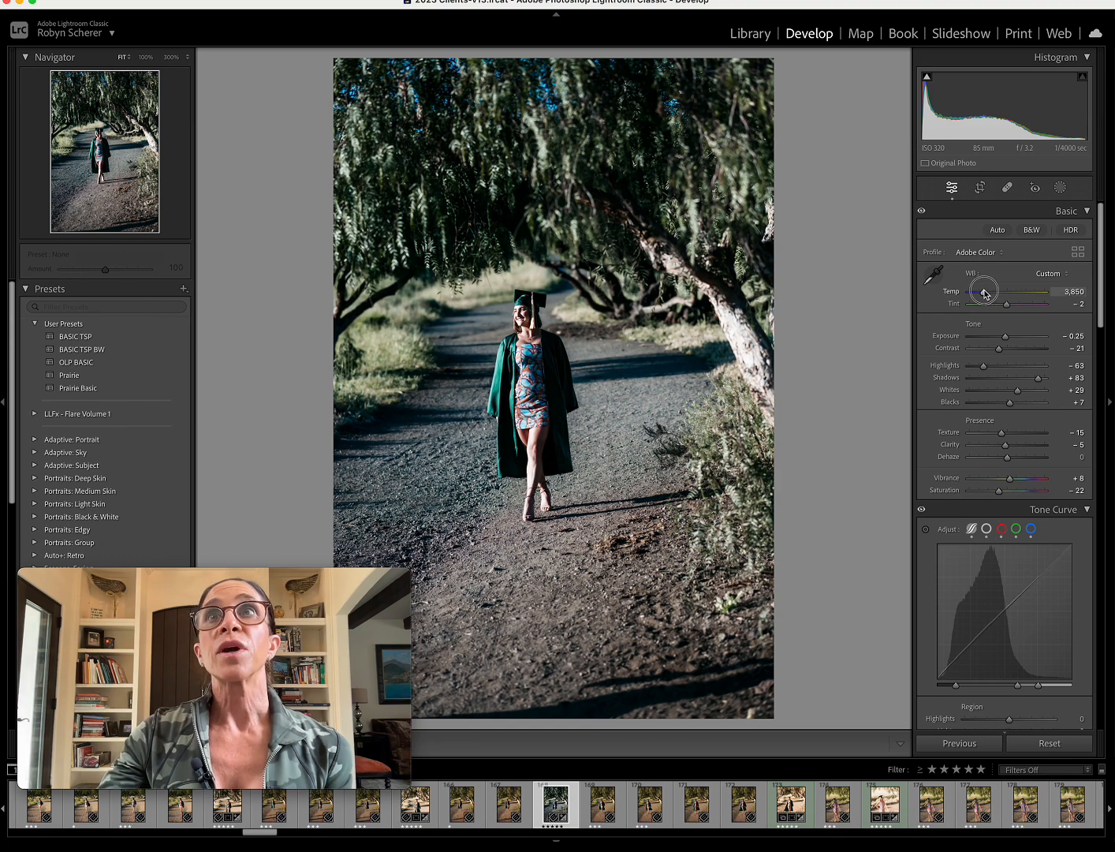
drag(984, 292, 1003, 340)
click(1003, 294)
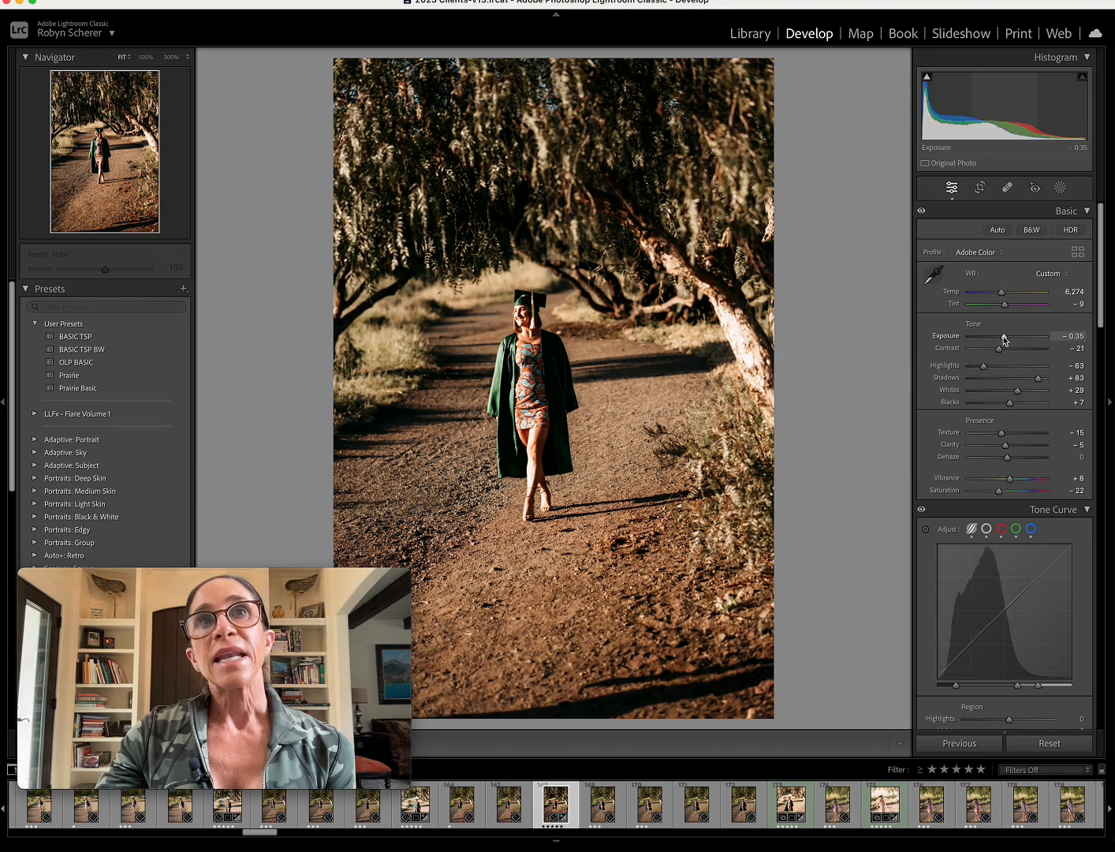
Set the crop to 4 x 5 / 8 x 10 and tighten it so the walking graduate sits in the horizontal centre.
click(981, 188)
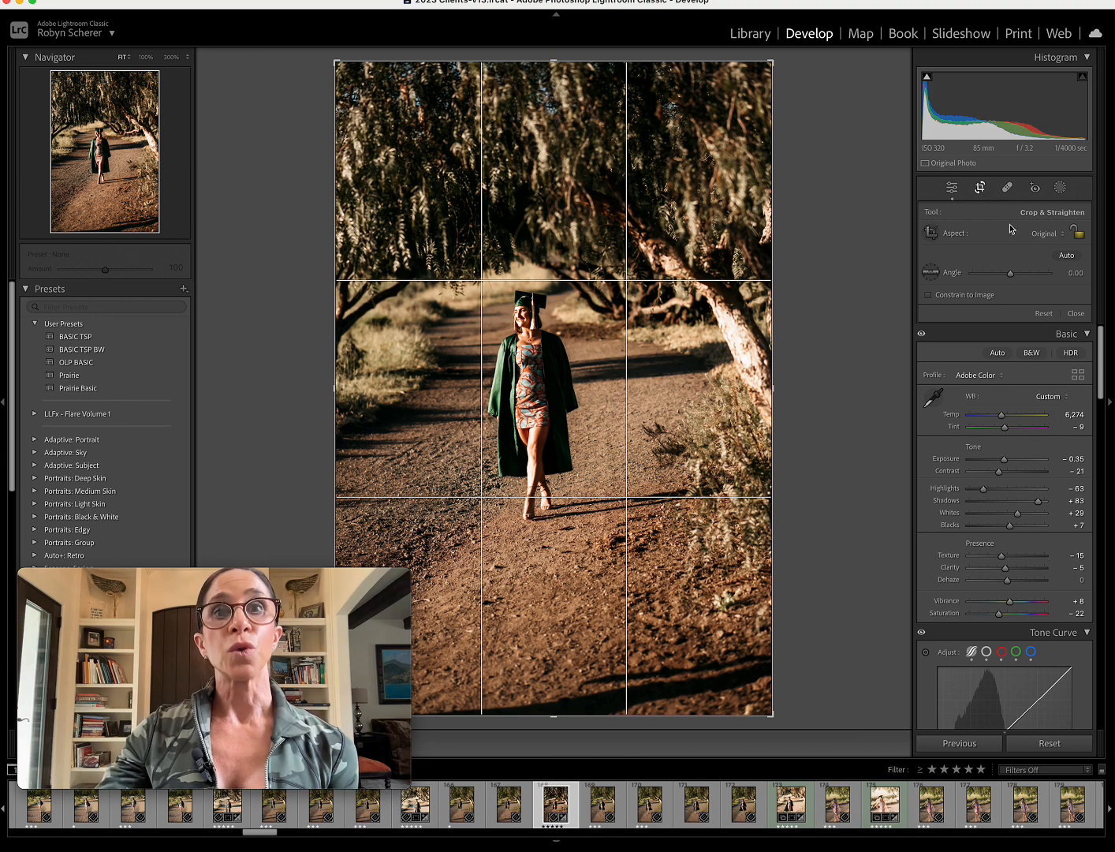
click(1036, 236)
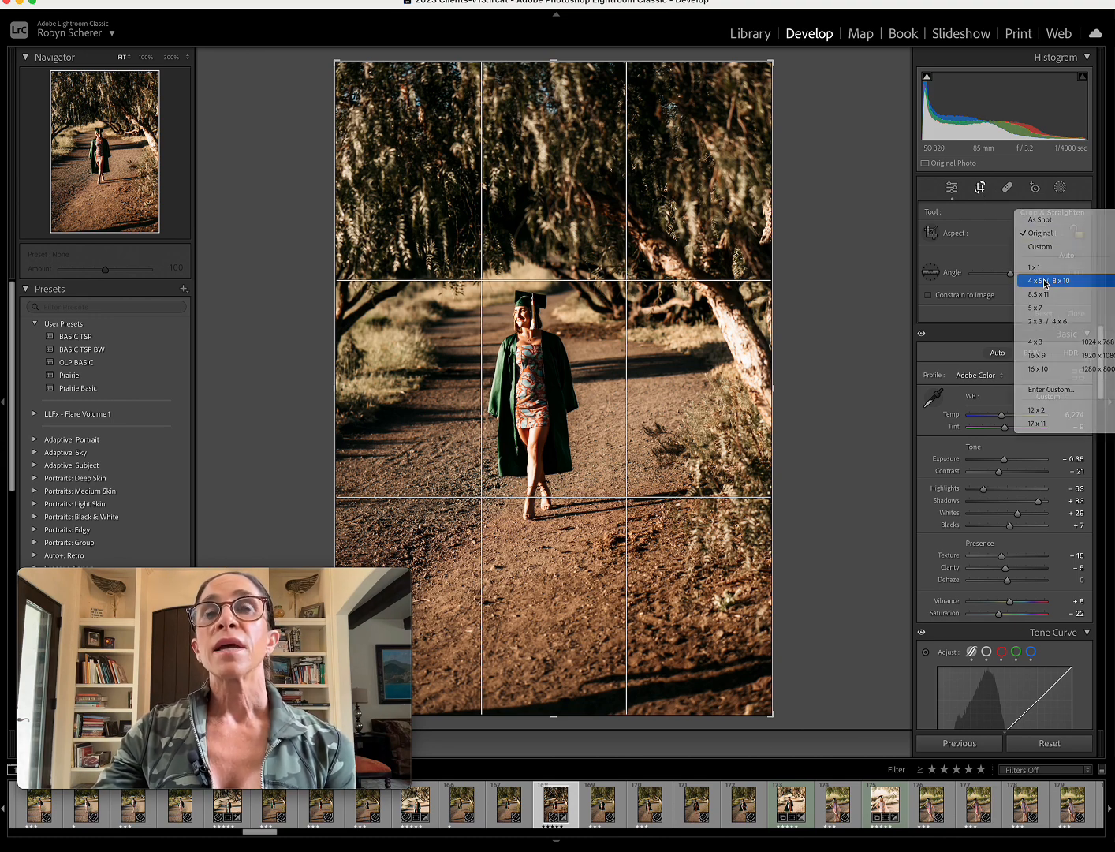
click(1039, 278)
drag(770, 245, 749, 242)
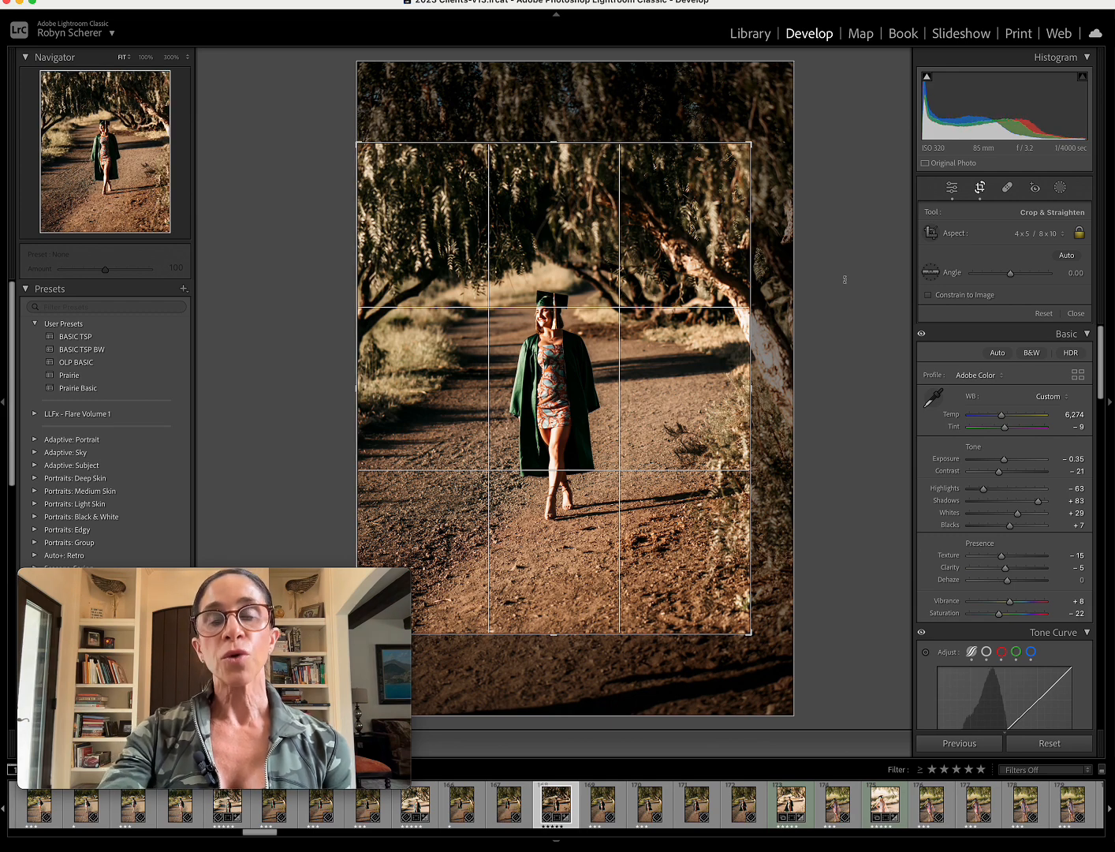
Cycle the crop guide to the overlay that halves the frame both ways, check the graduate's centring and commit the crop.
key(o)
key(o)
key(o)
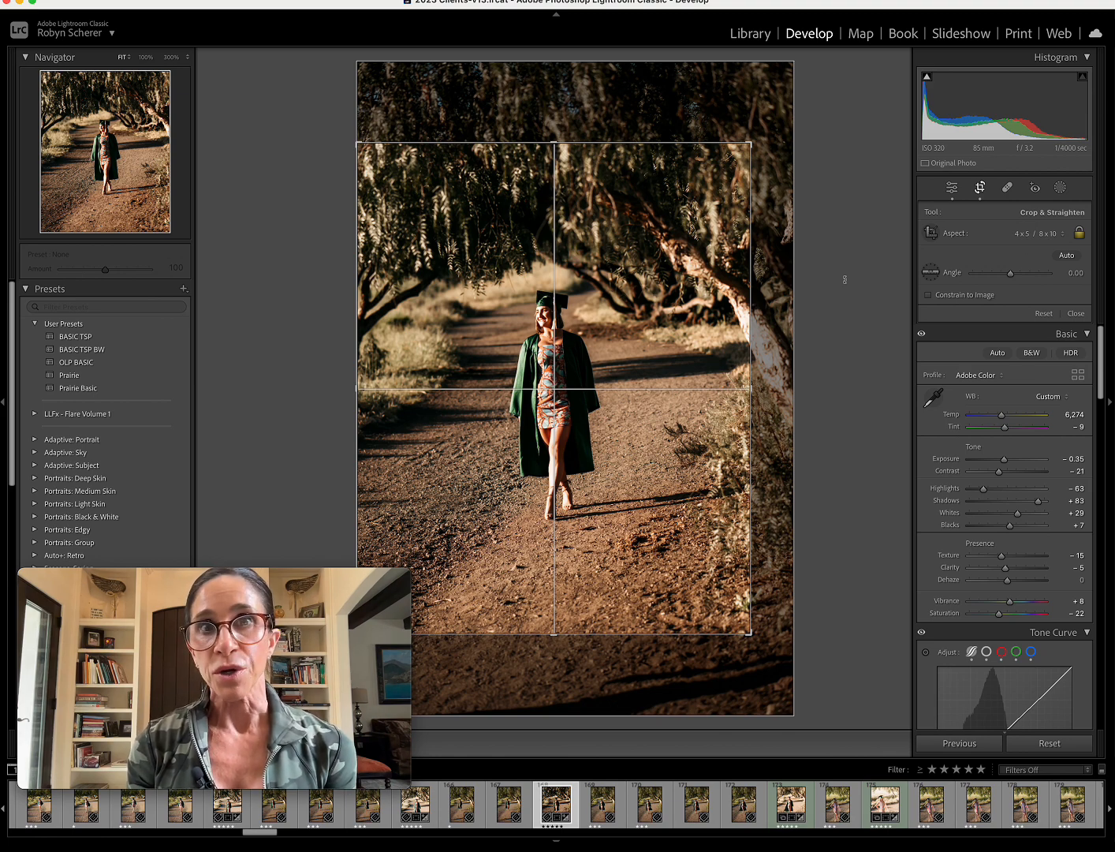
key(Return)
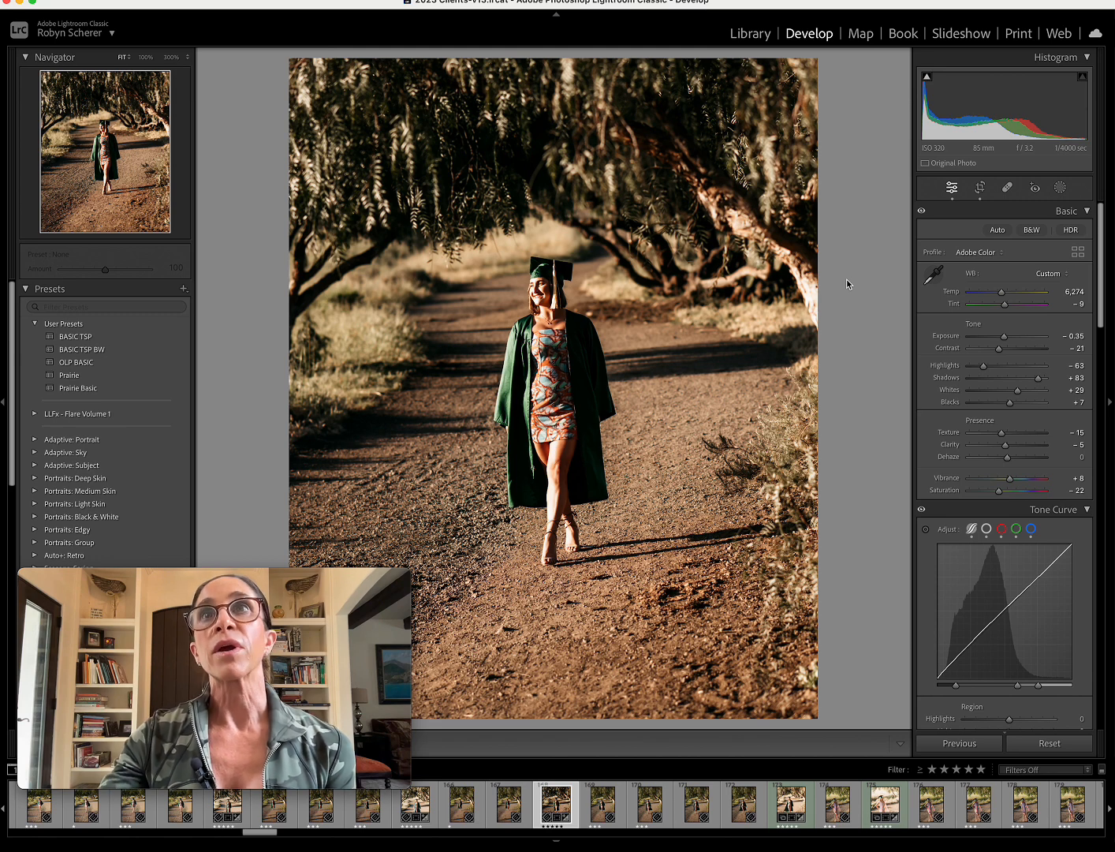
Reopen the crop and cycle its guide through the triangle, golden ratio and golden spiral overlays.
click(982, 190)
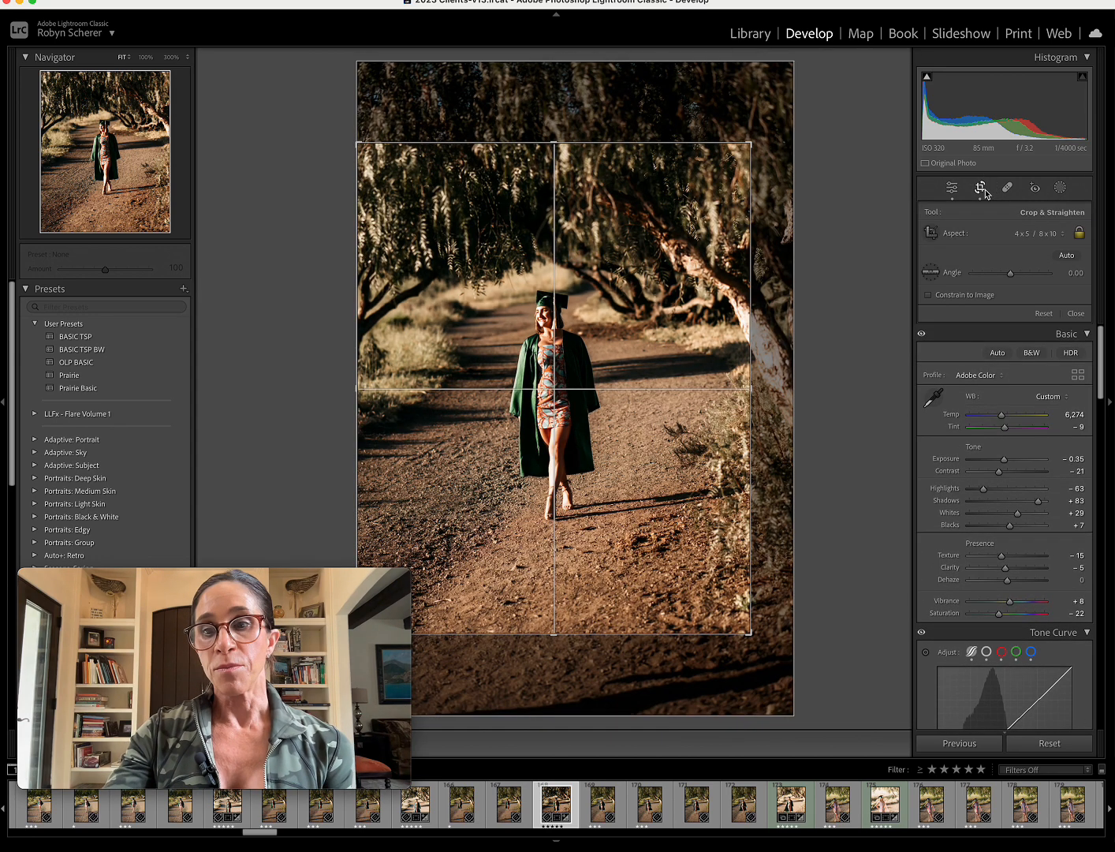
key(o)
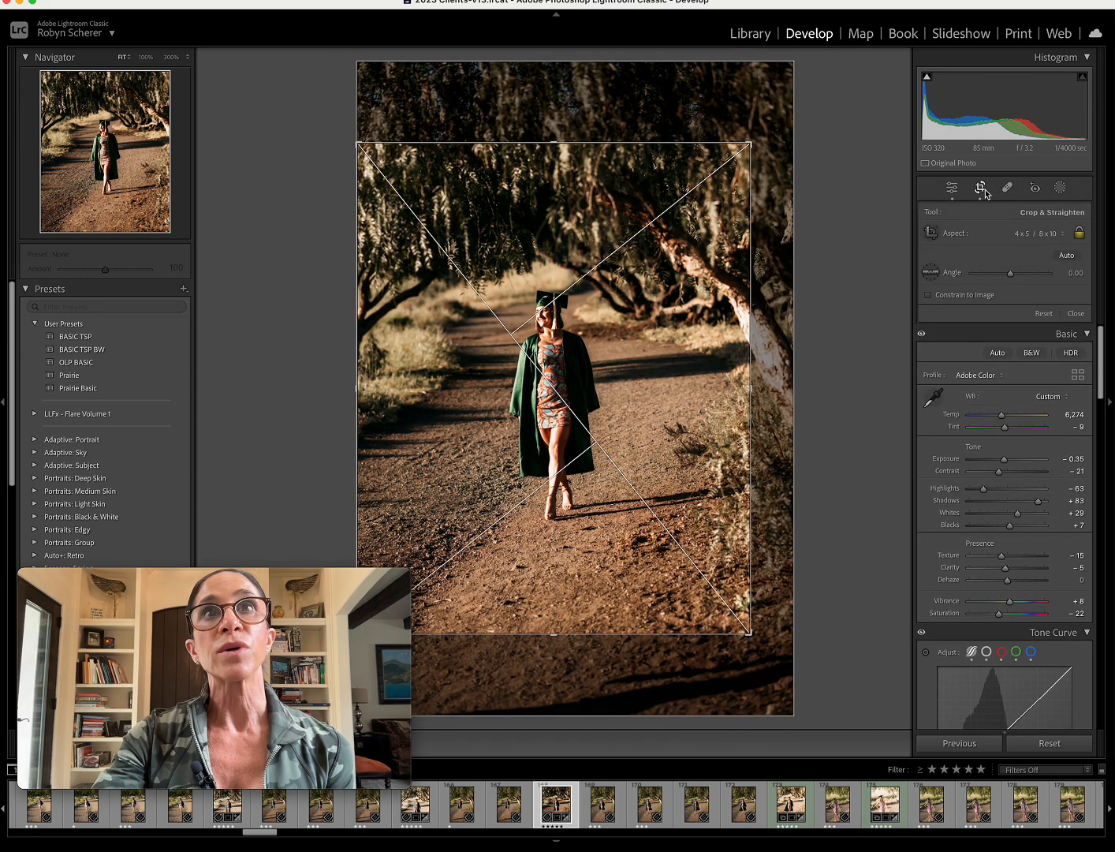
key(o)
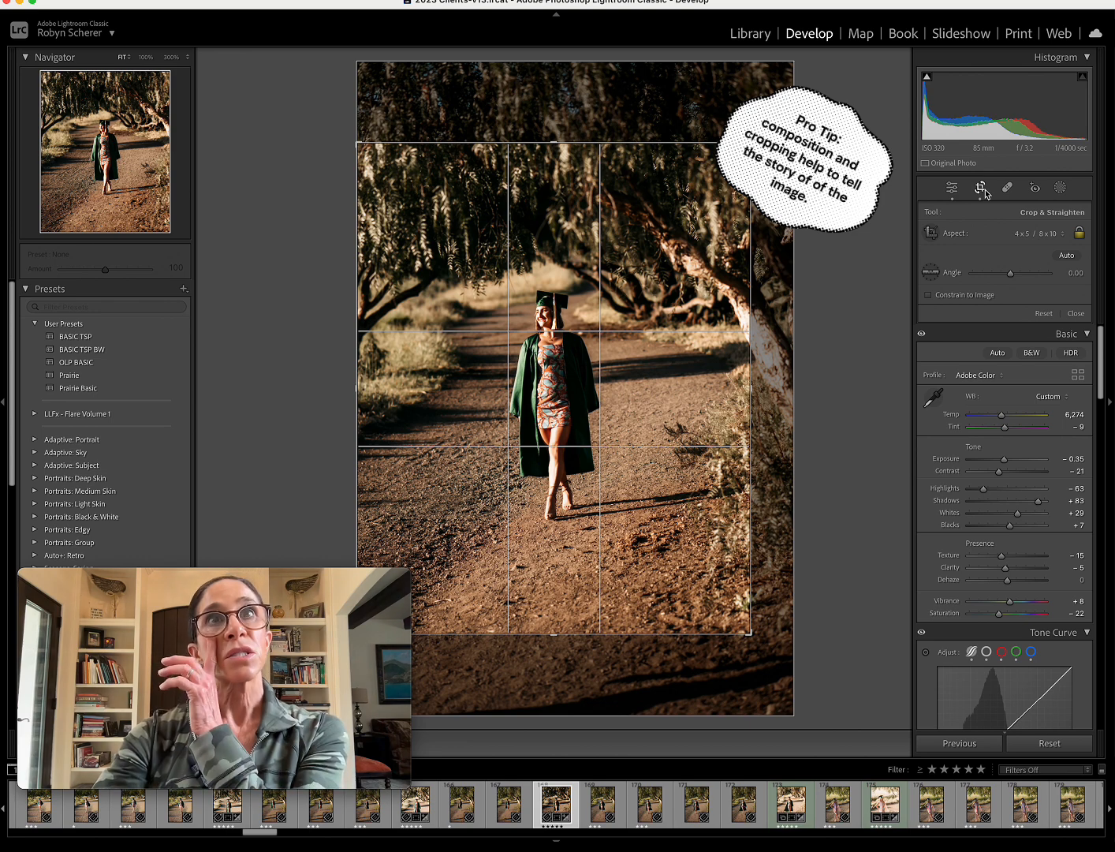
key(o)
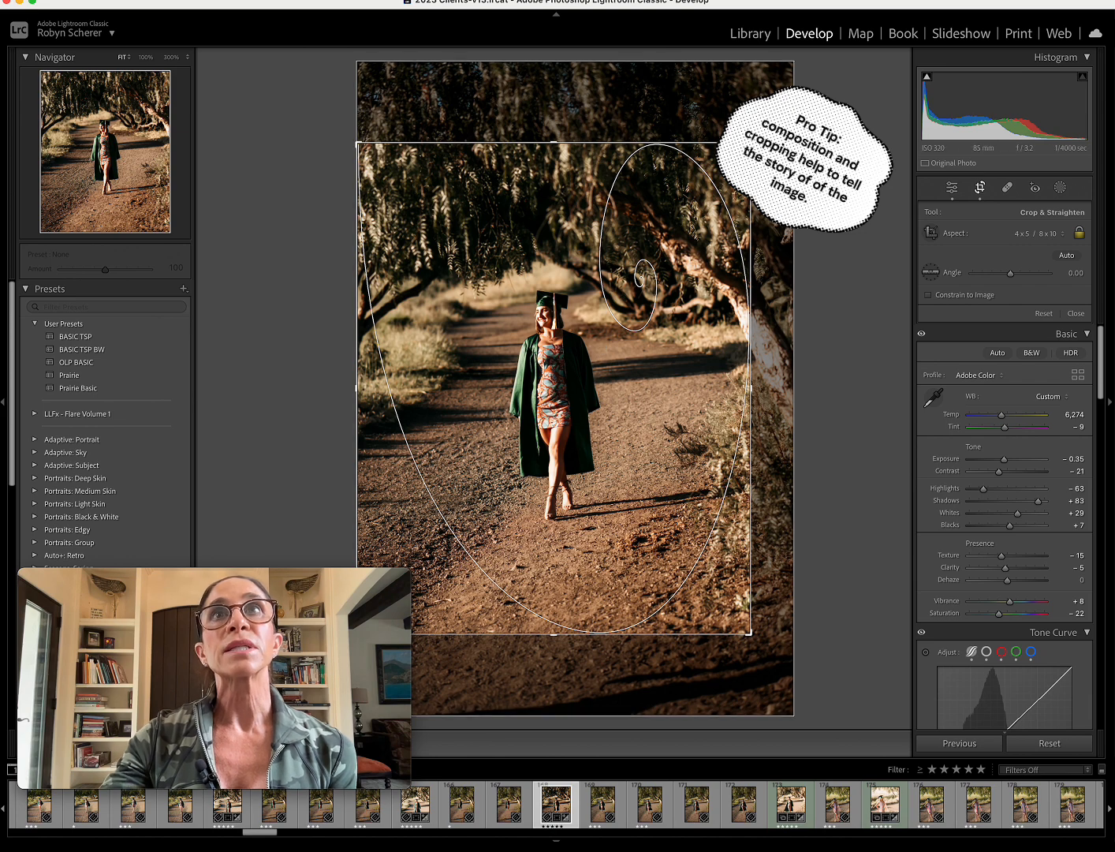
Tighten the 4 x 5 crop around the walking graduate using the golden spiral guide, reposition the photo inside it and commit the crop.
drag(751, 145, 698, 165)
drag(644, 264, 661, 282)
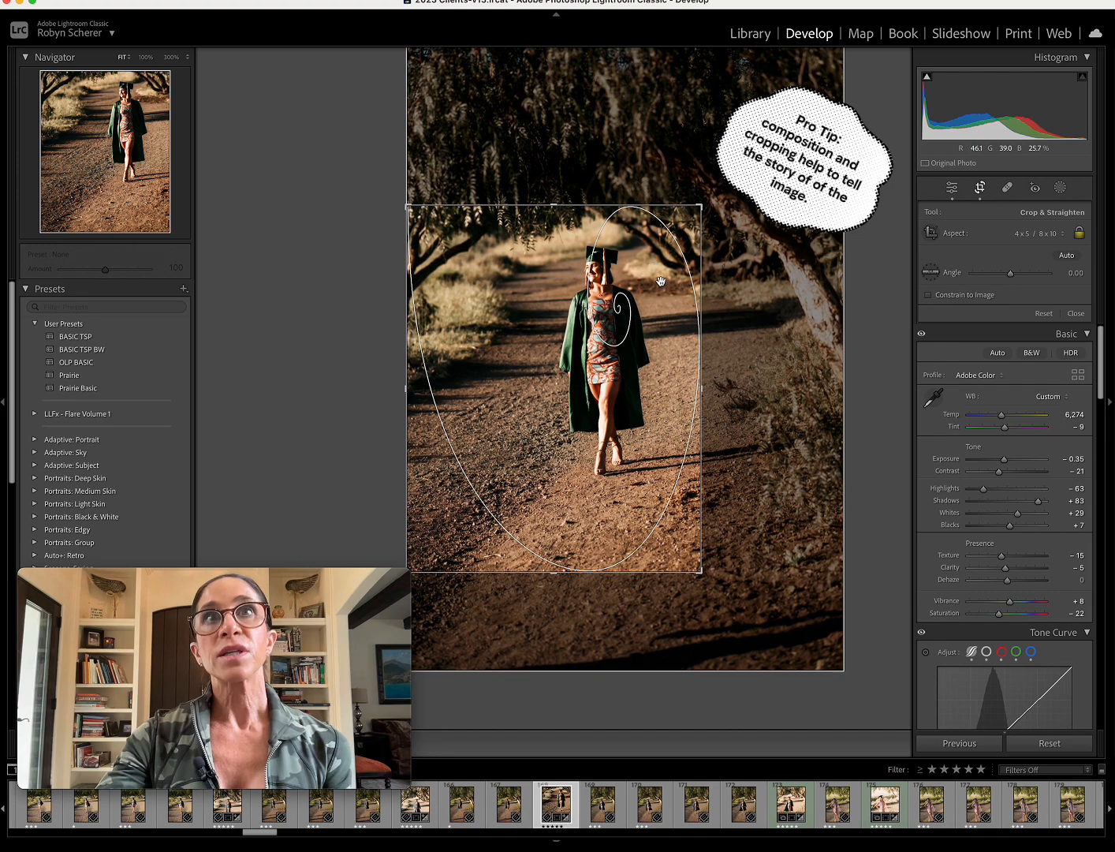
key(Return)
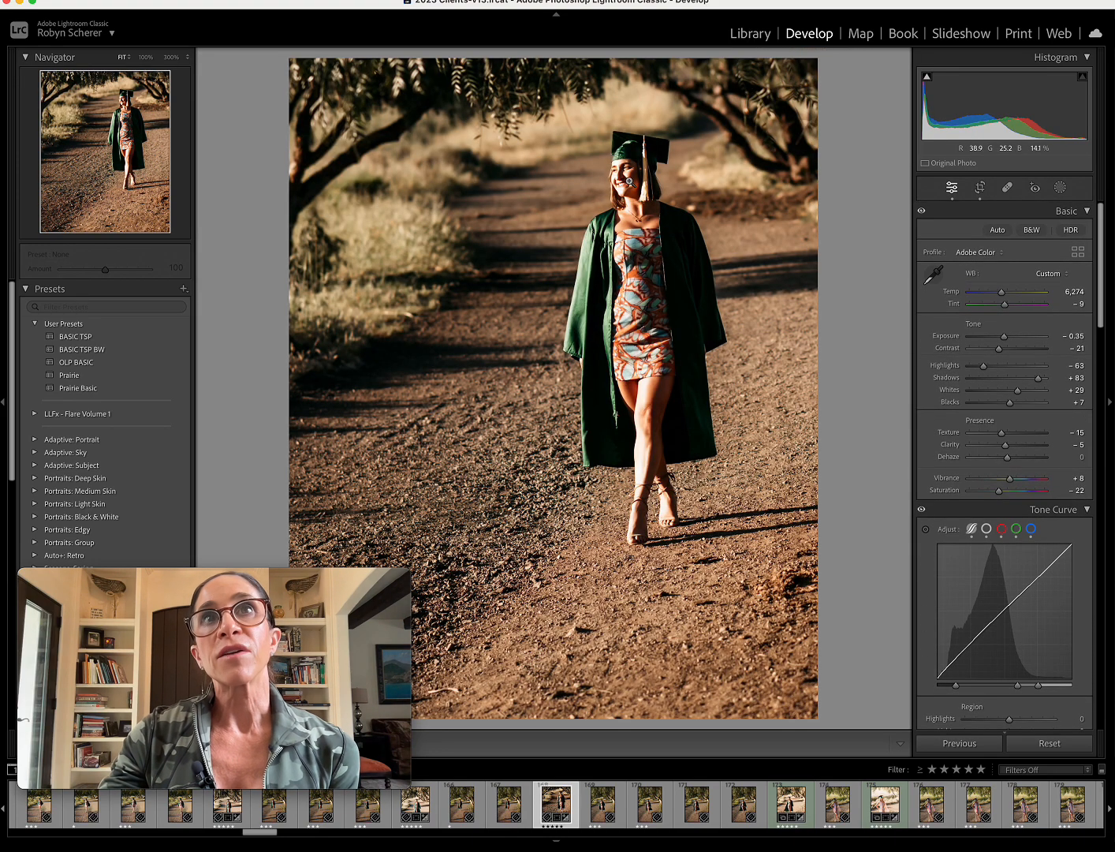
Reopen the crop, rotate the photo to an angle of 3.11 and commit the straightened crop.
click(979, 188)
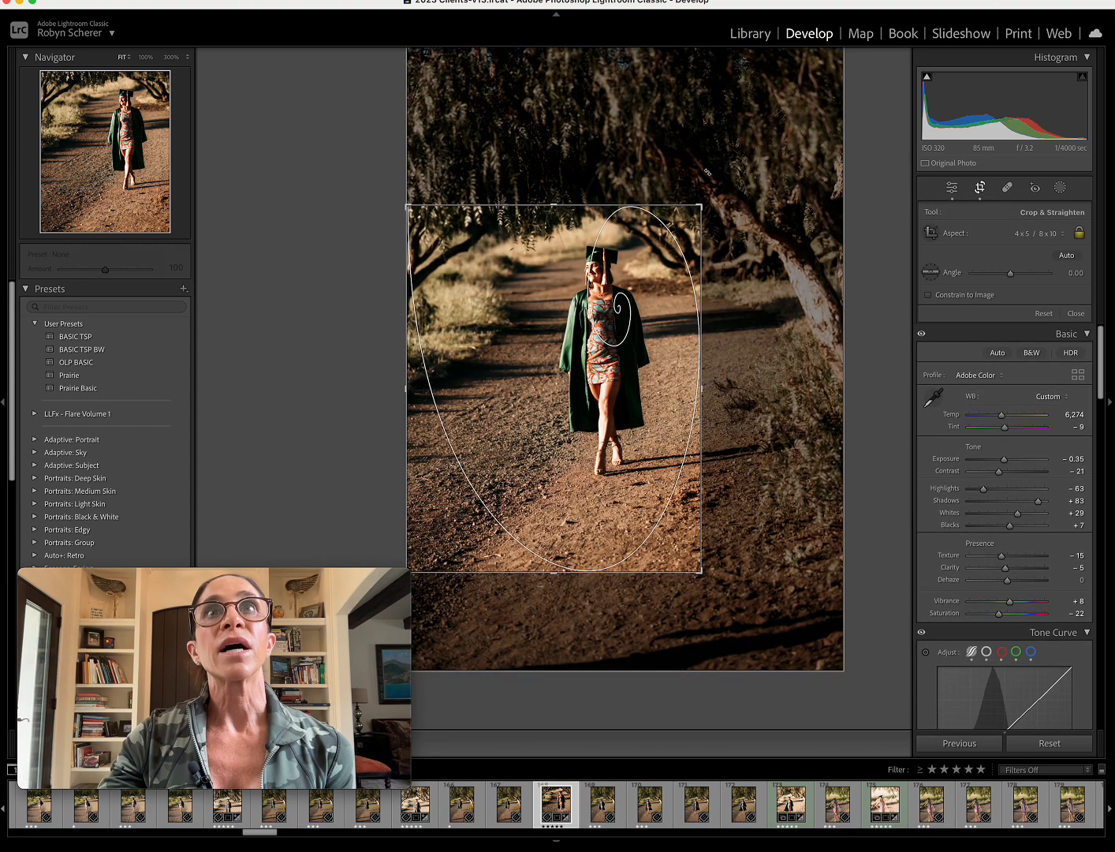
drag(845, 186, 852, 200)
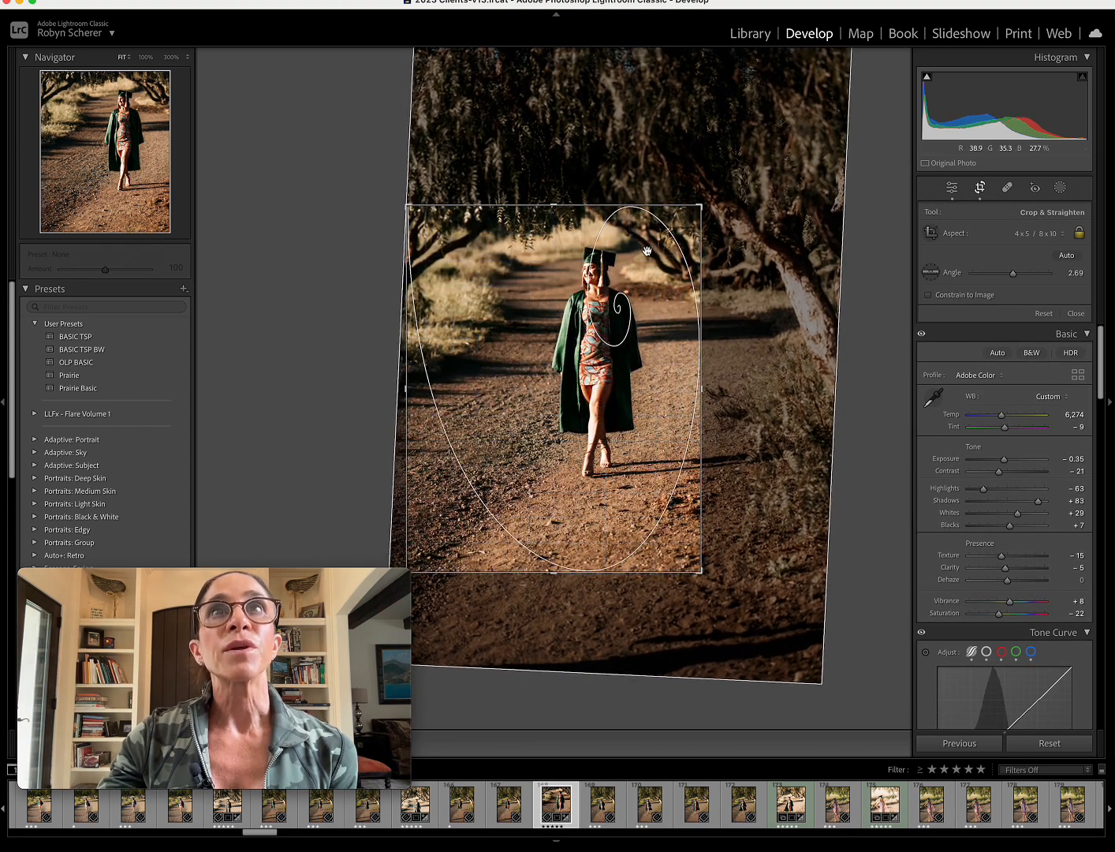
drag(724, 250, 728, 254)
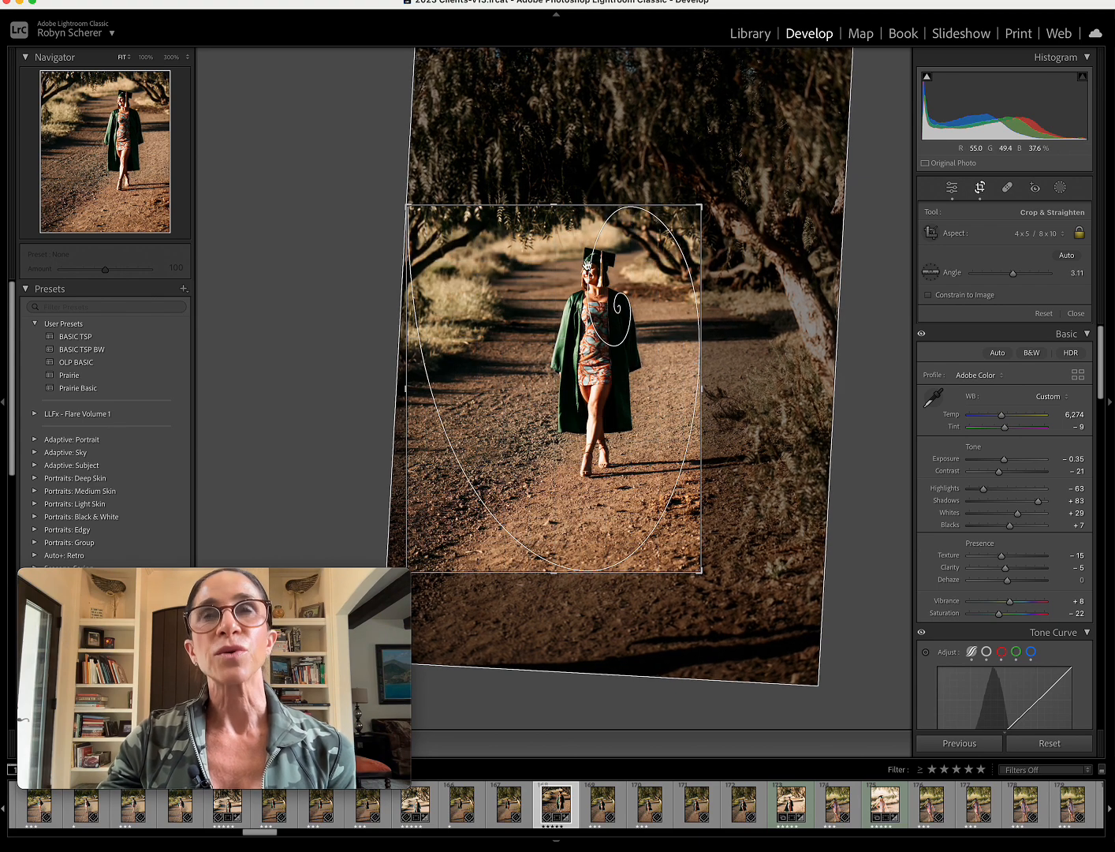
key(Return)
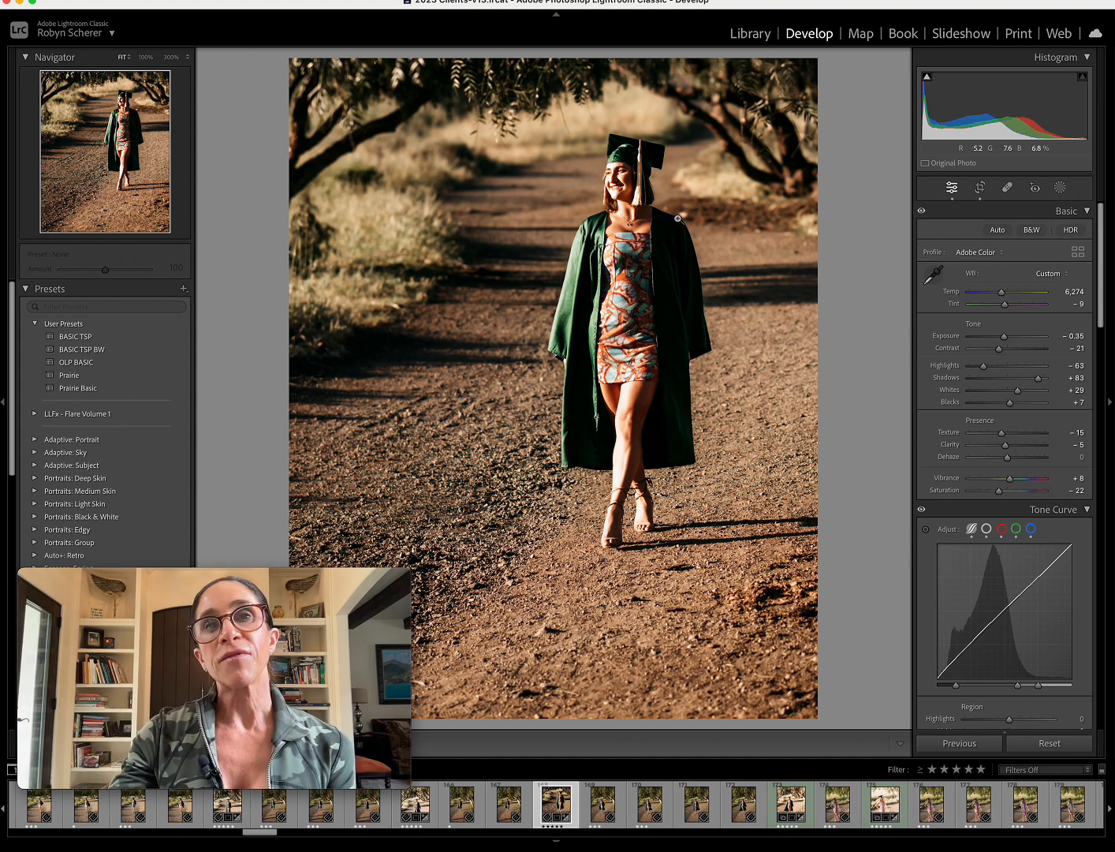
Reopen the crop, cycle its guide to rule of thirds, lower the graduate until her face meets the upper third line, and commit.
click(981, 189)
key(o)
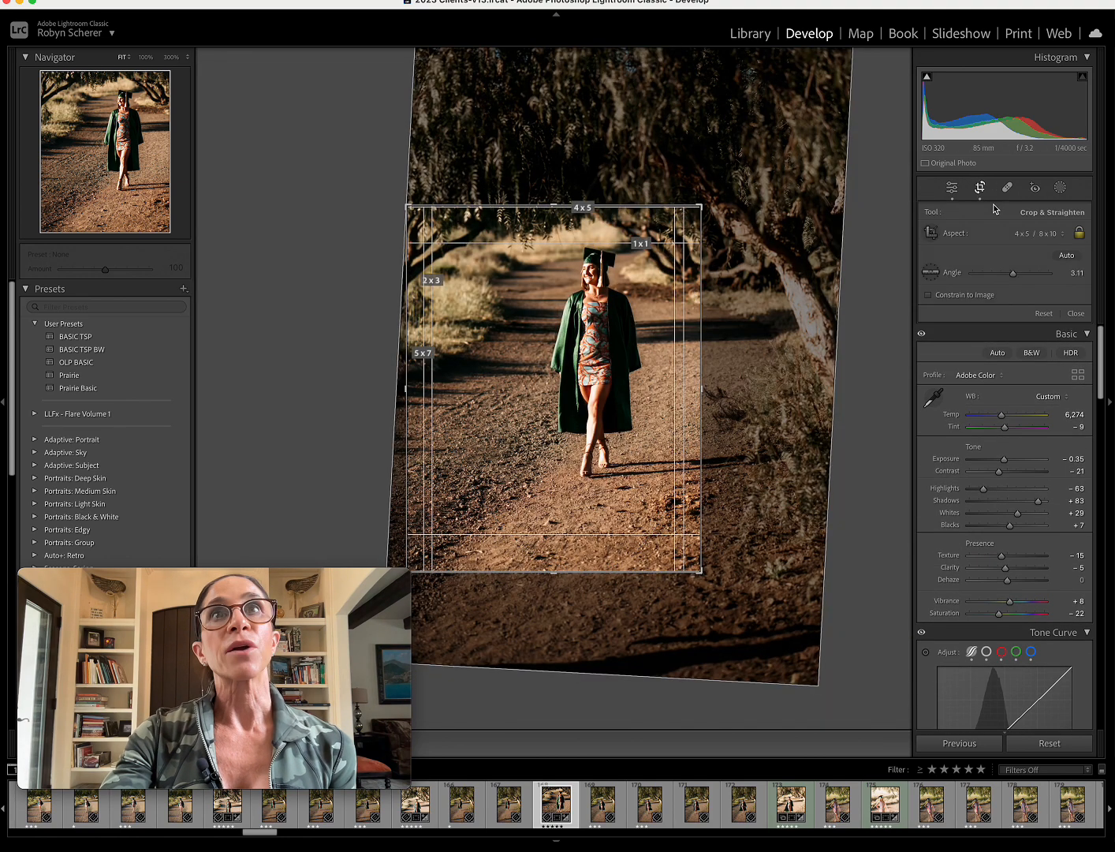
key(o)
key(o)
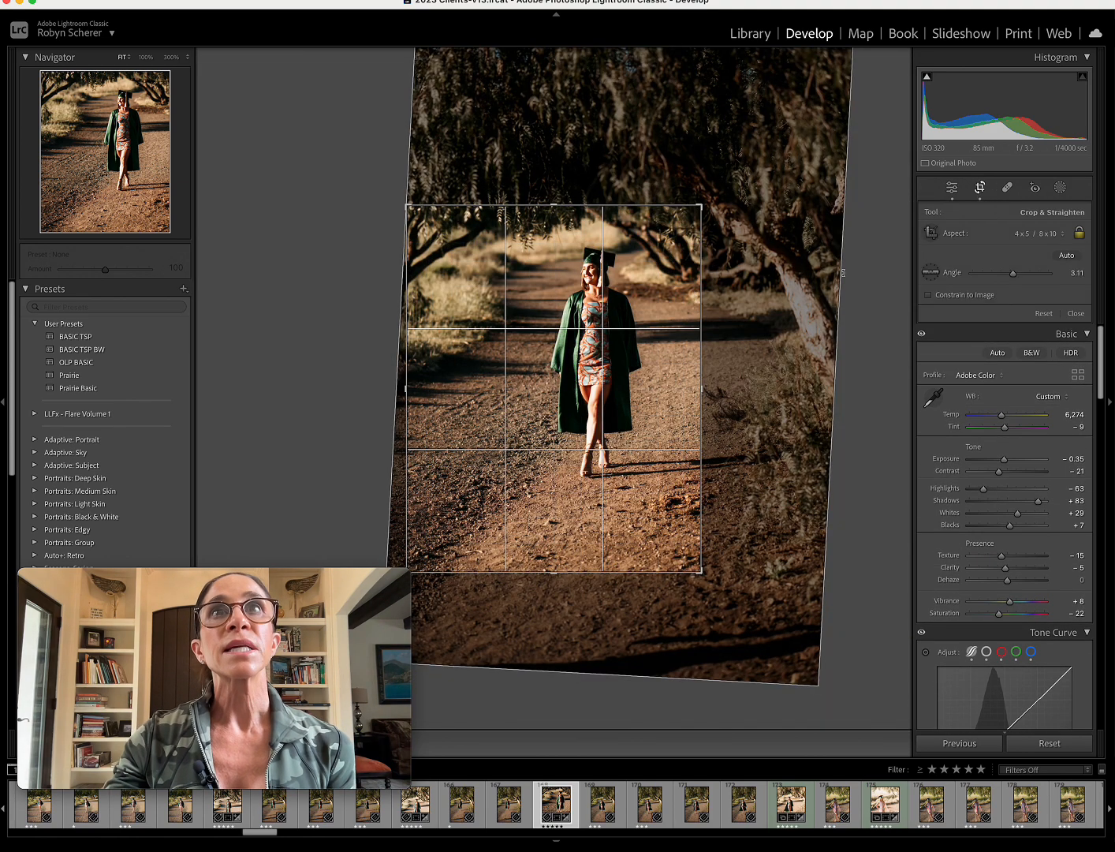
drag(649, 246, 660, 292)
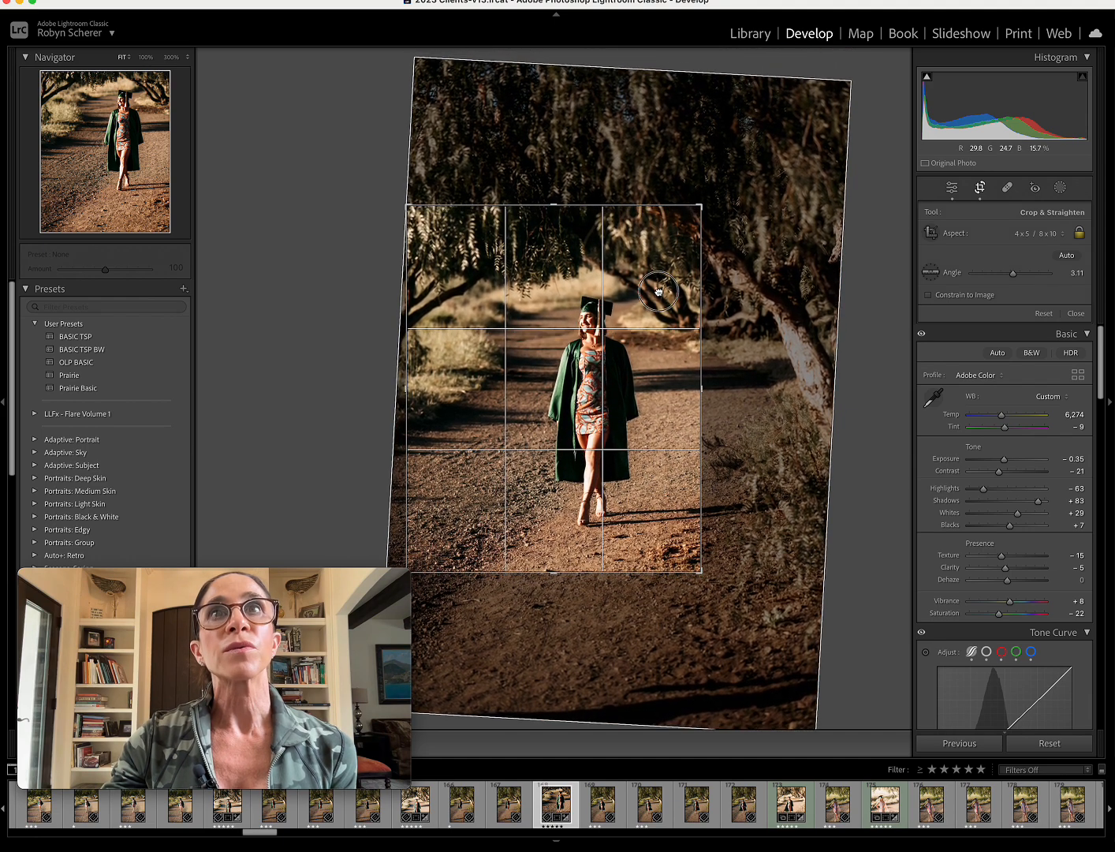
key(Return)
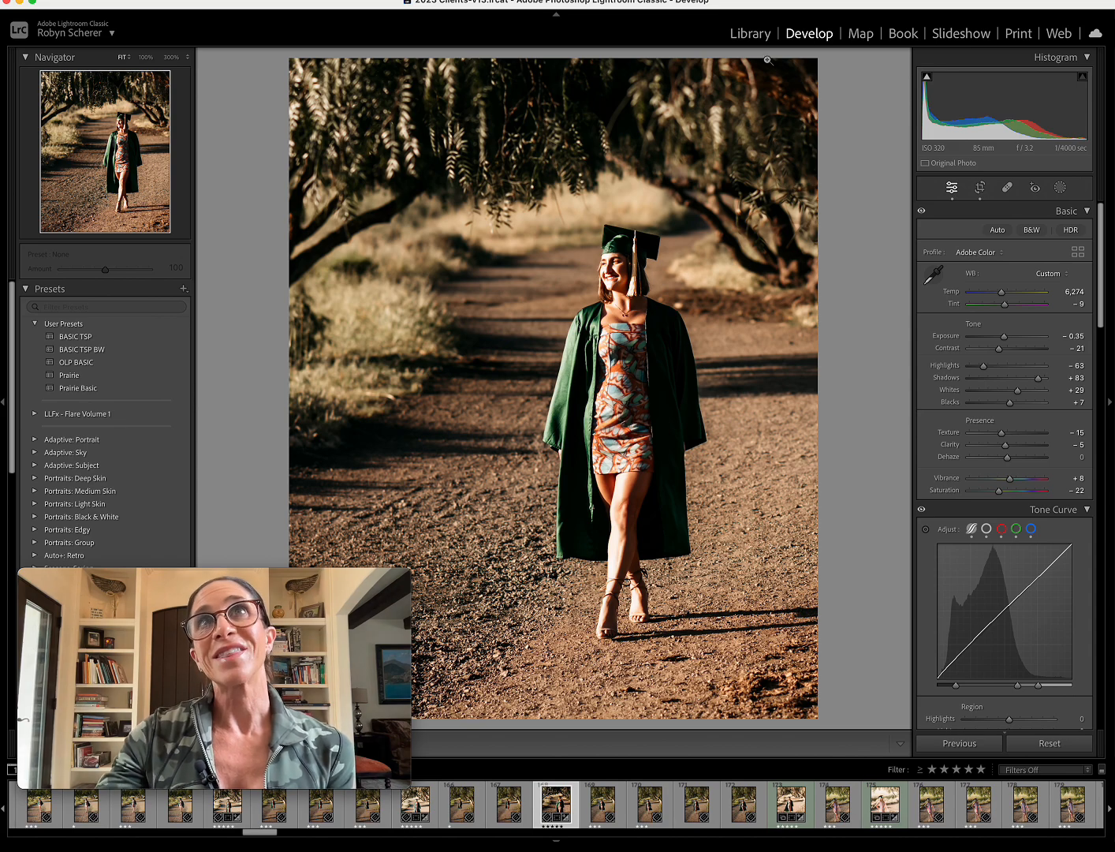
Browse the graduation photos in the Library and open landscape photo 267 of the graduate sitting in the grass for developing.
click(751, 33)
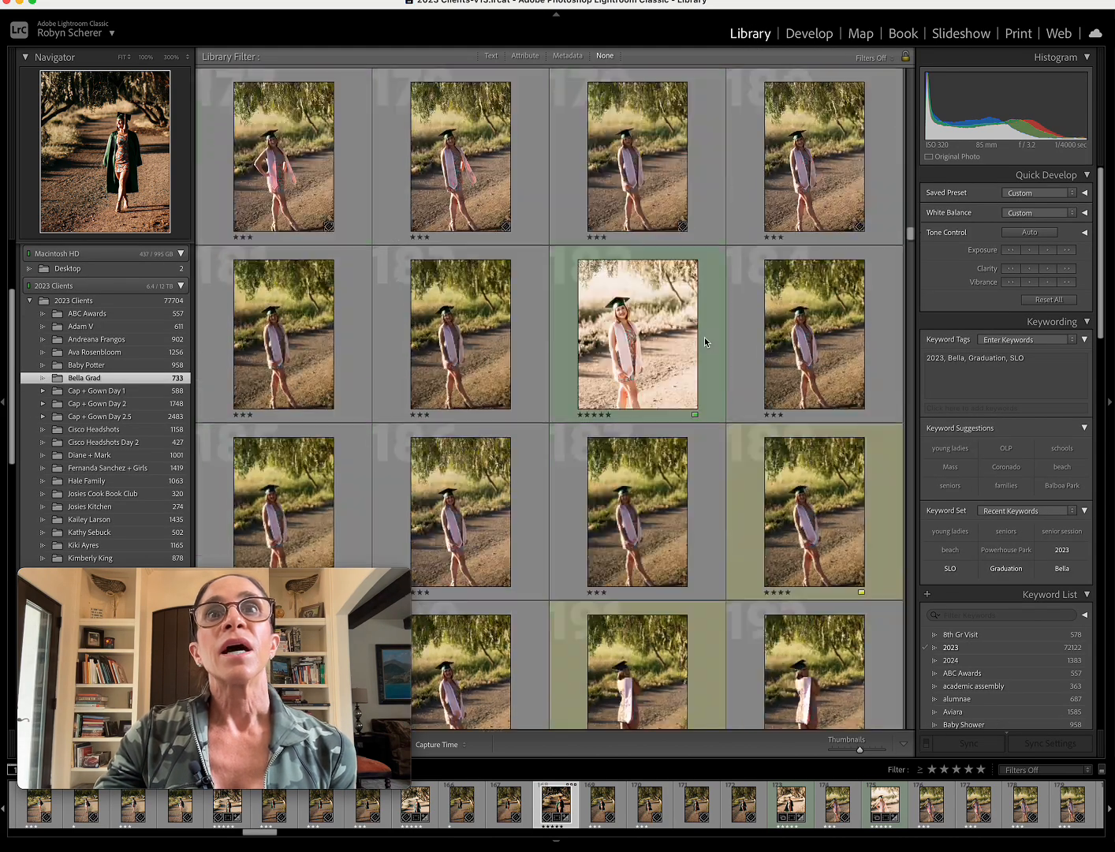
scroll(703, 337, down, 10)
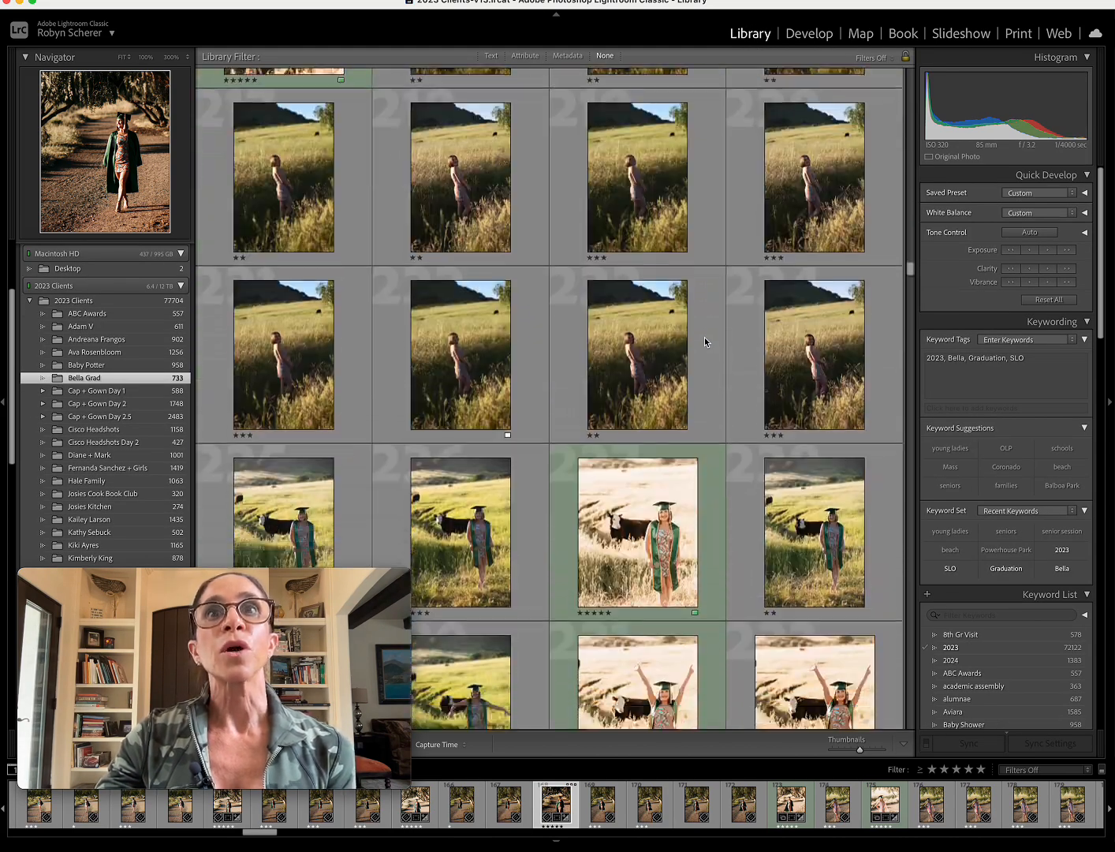
scroll(704, 337, down, 10)
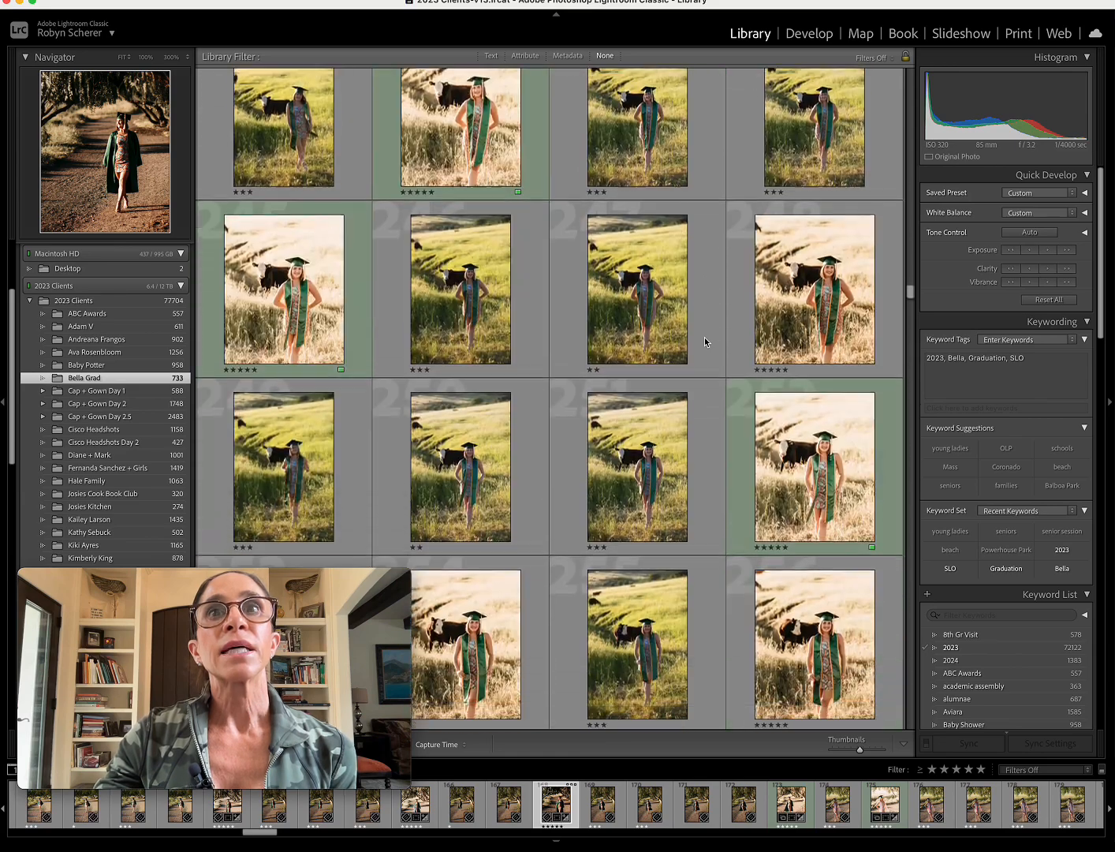
scroll(703, 338, down, 10)
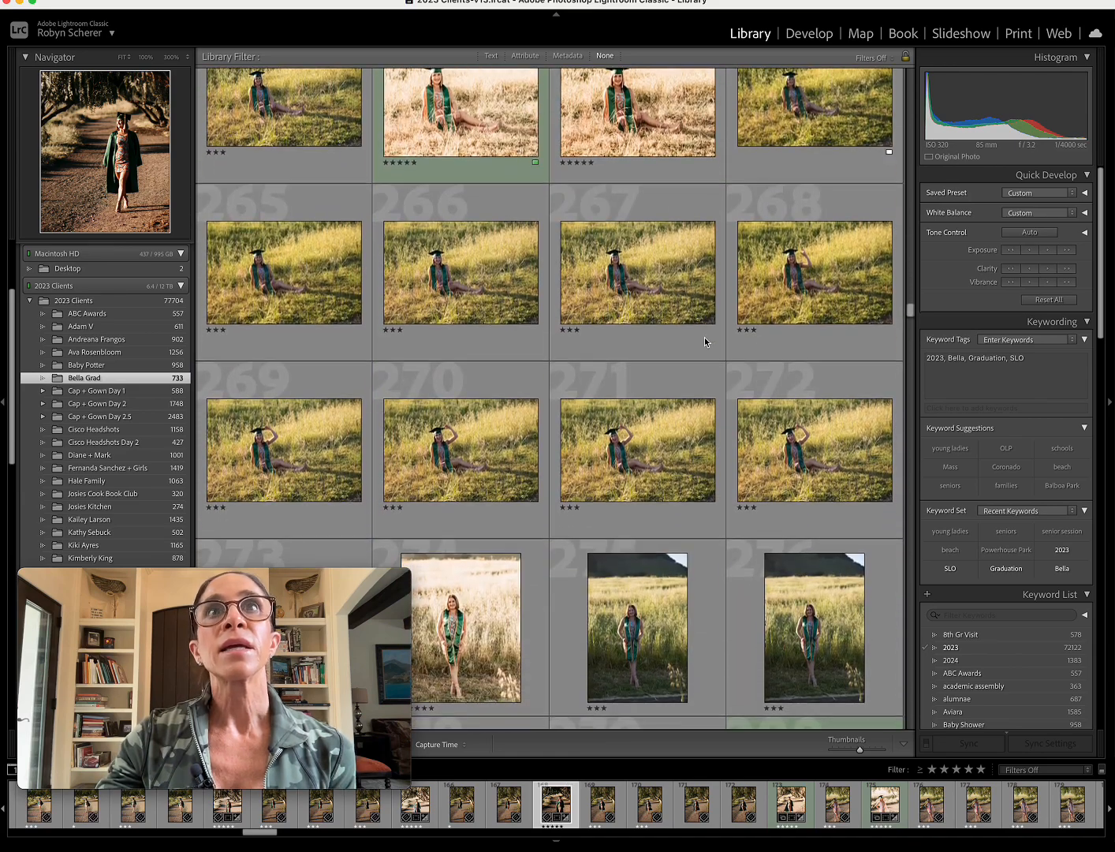
scroll(703, 339, down, 1)
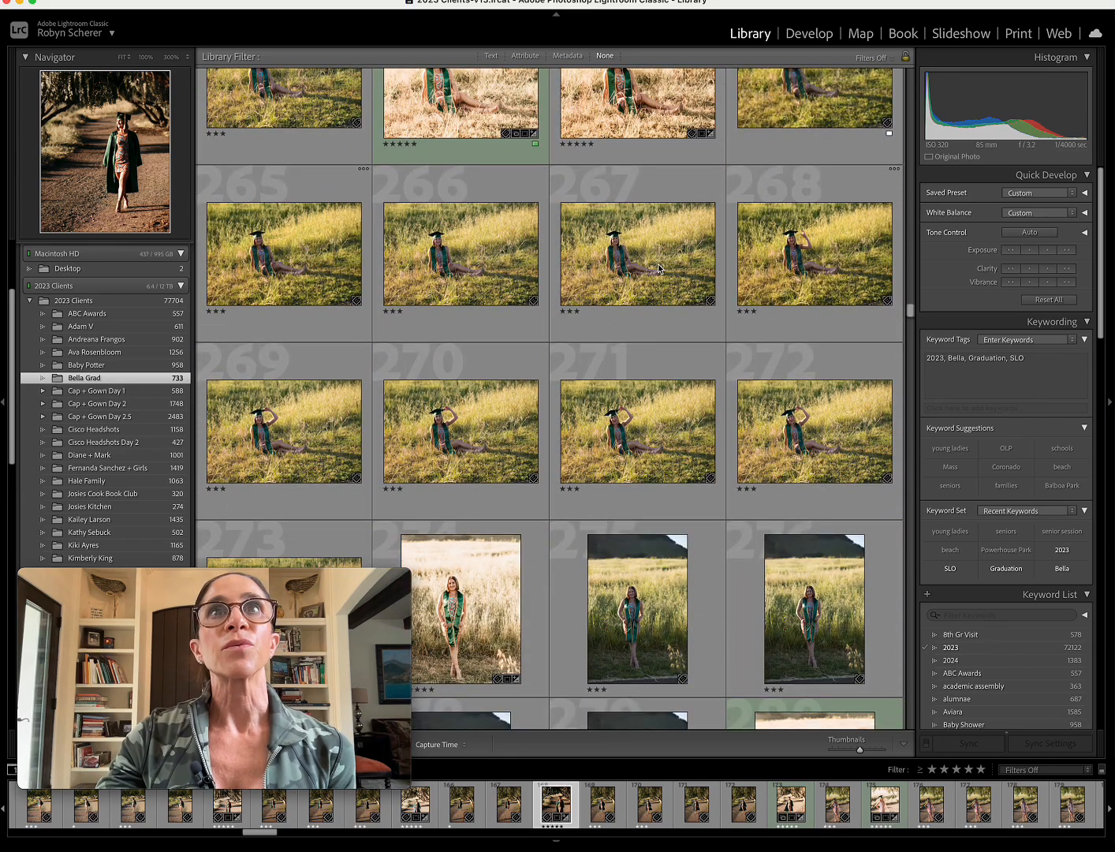
click(659, 269)
click(809, 33)
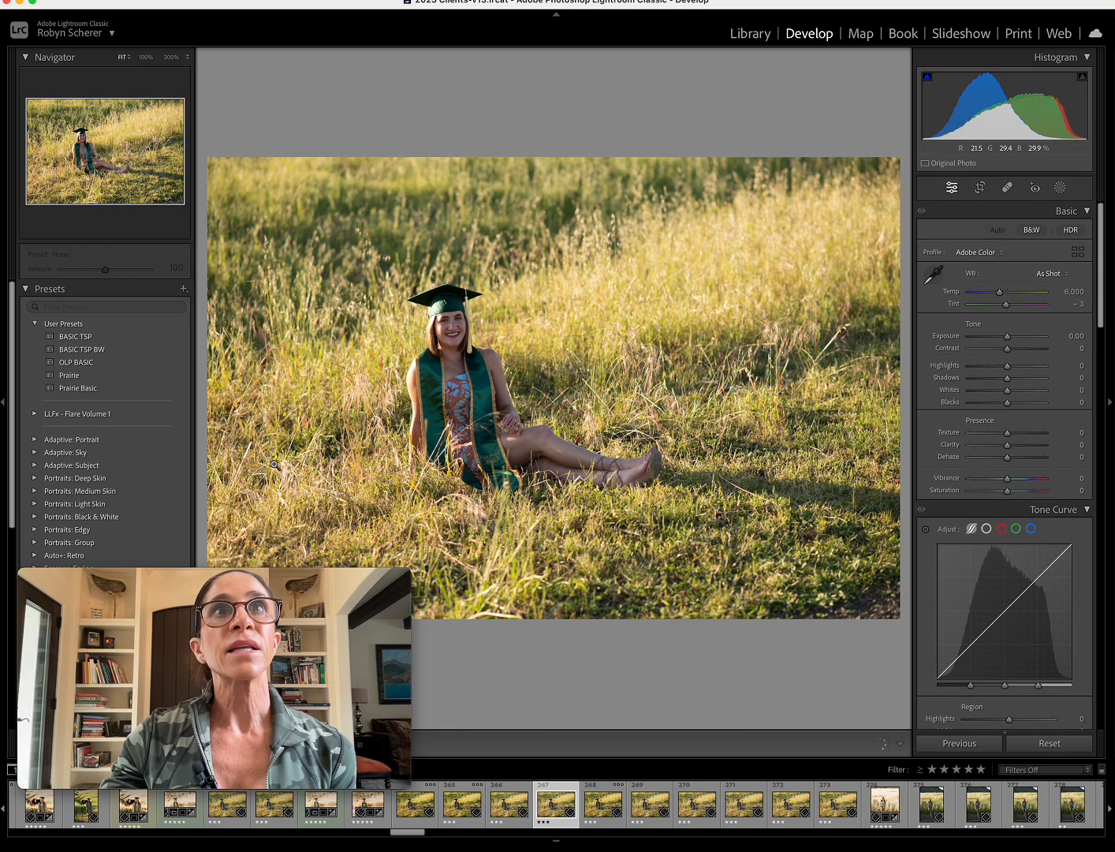
Apply the BASIC TSP preset to the seated portrait and set its temperature to 7,419.
click(124, 338)
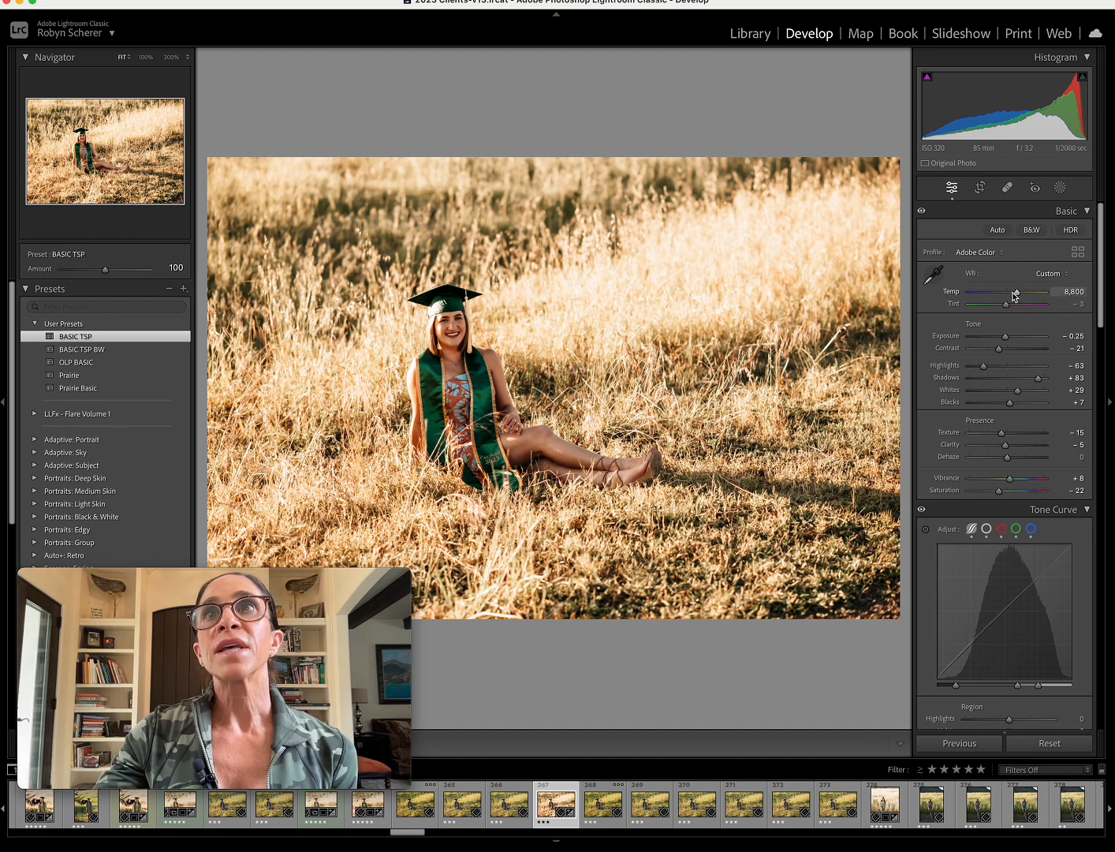
drag(1013, 293, 1008, 293)
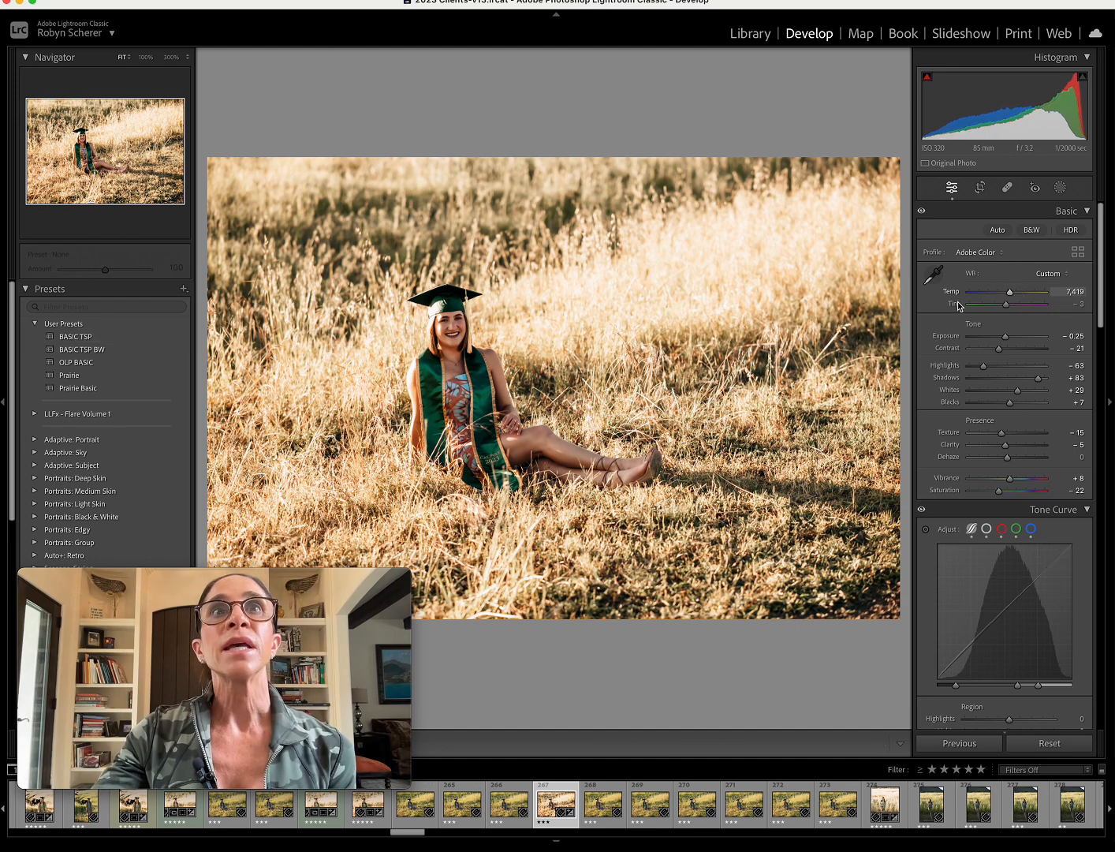
Set the white balance by sampling the graduate's teeth as the target neutral, working close up and returning to the full photo.
click(489, 321)
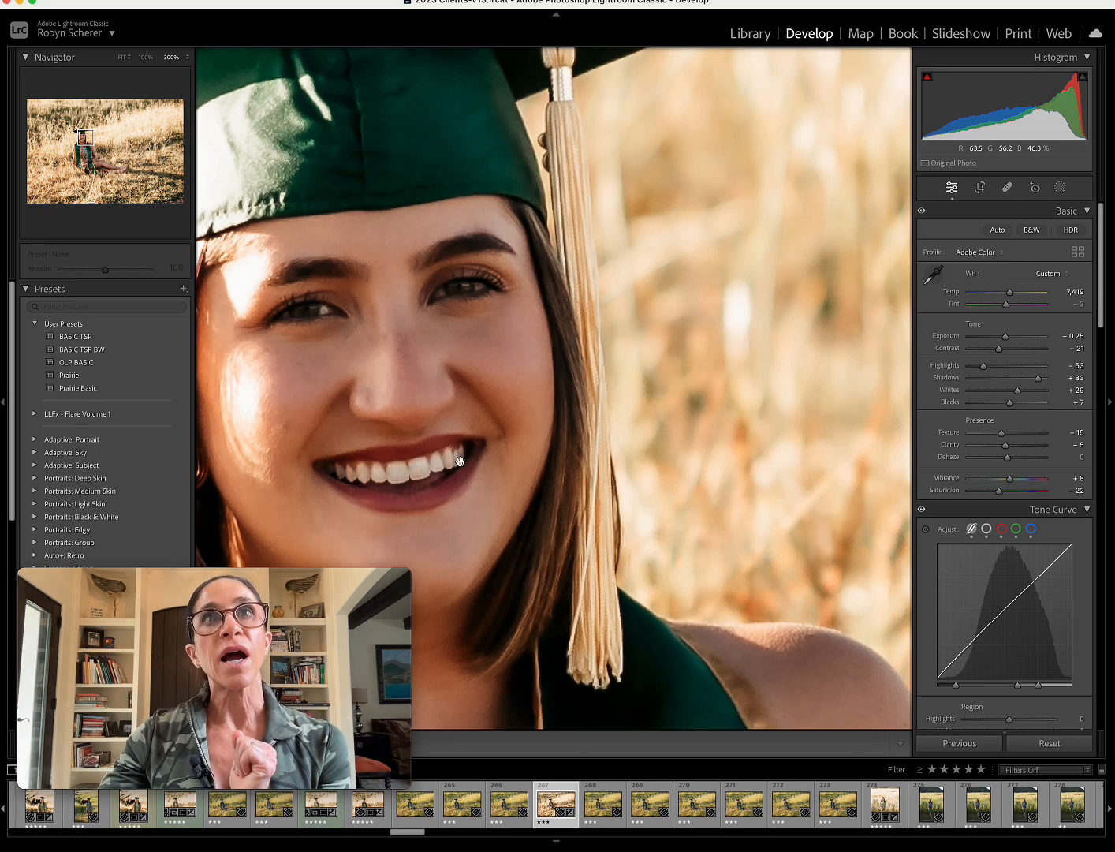
click(934, 274)
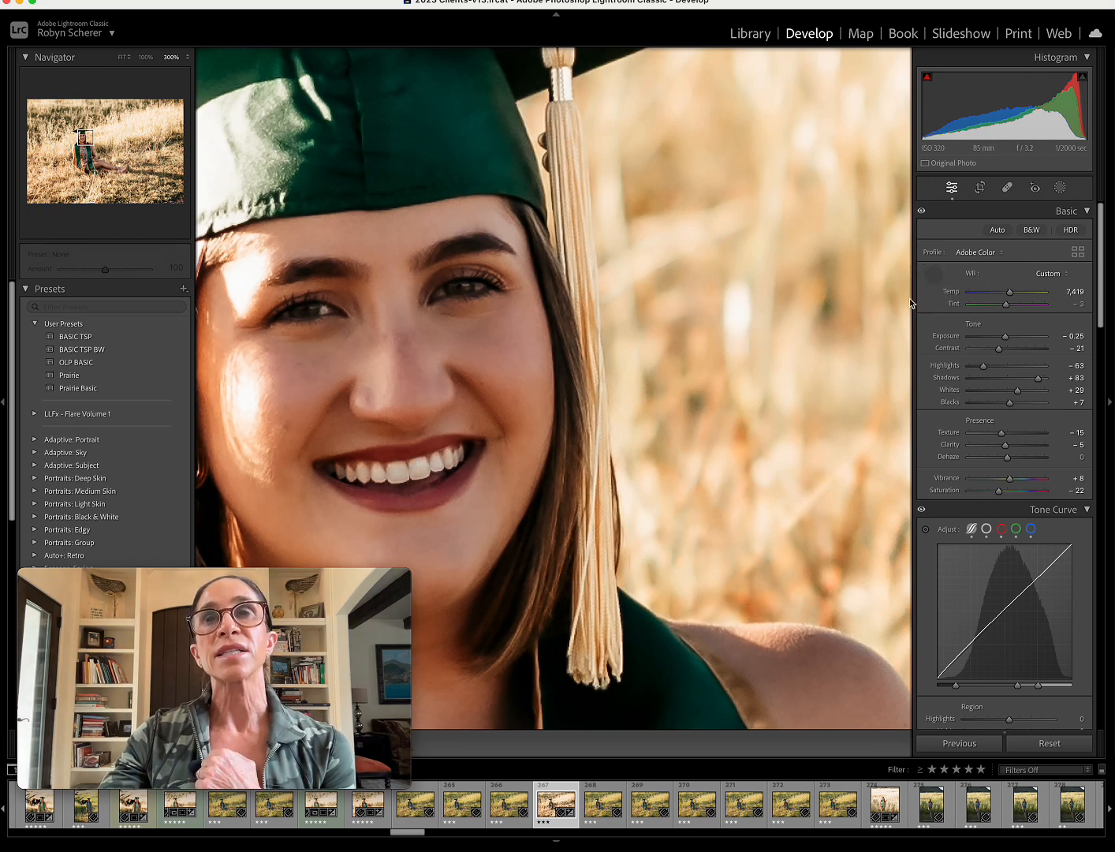
click(419, 467)
click(505, 474)
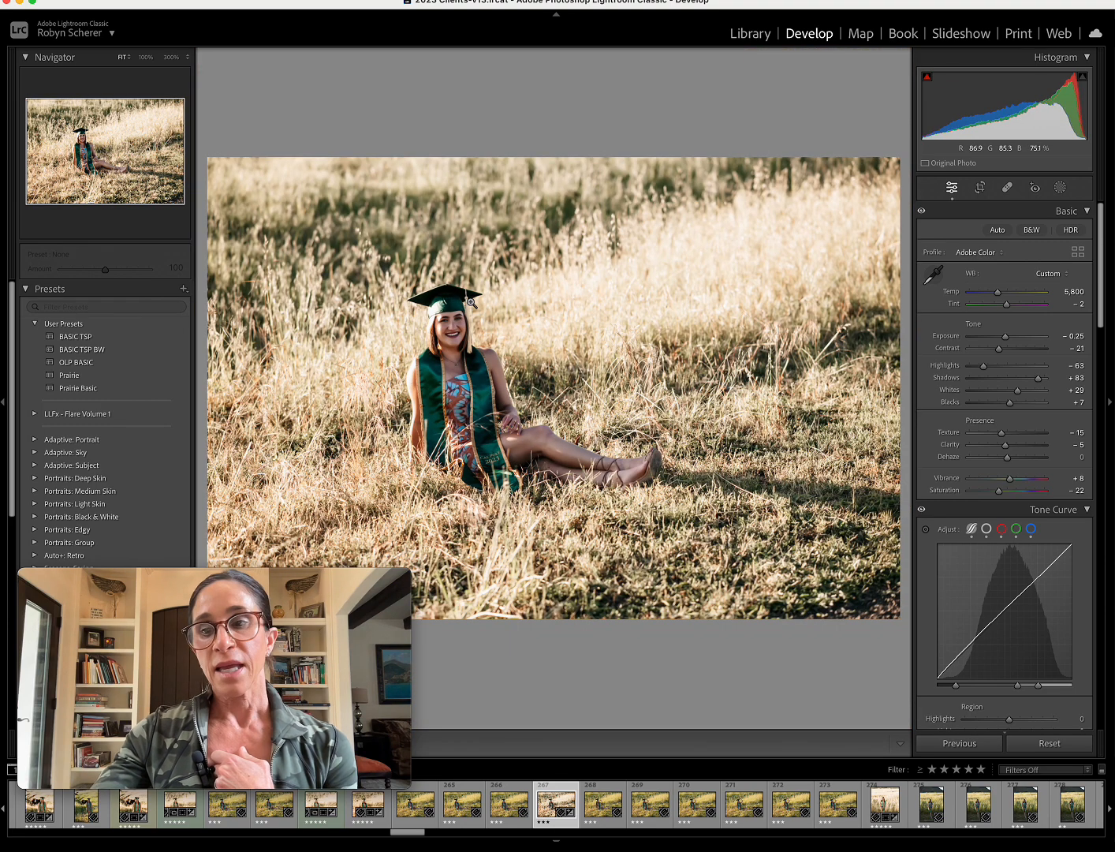
Compare the seated portrait's original and edited versions by switching the before view on and off.
key(backslash)
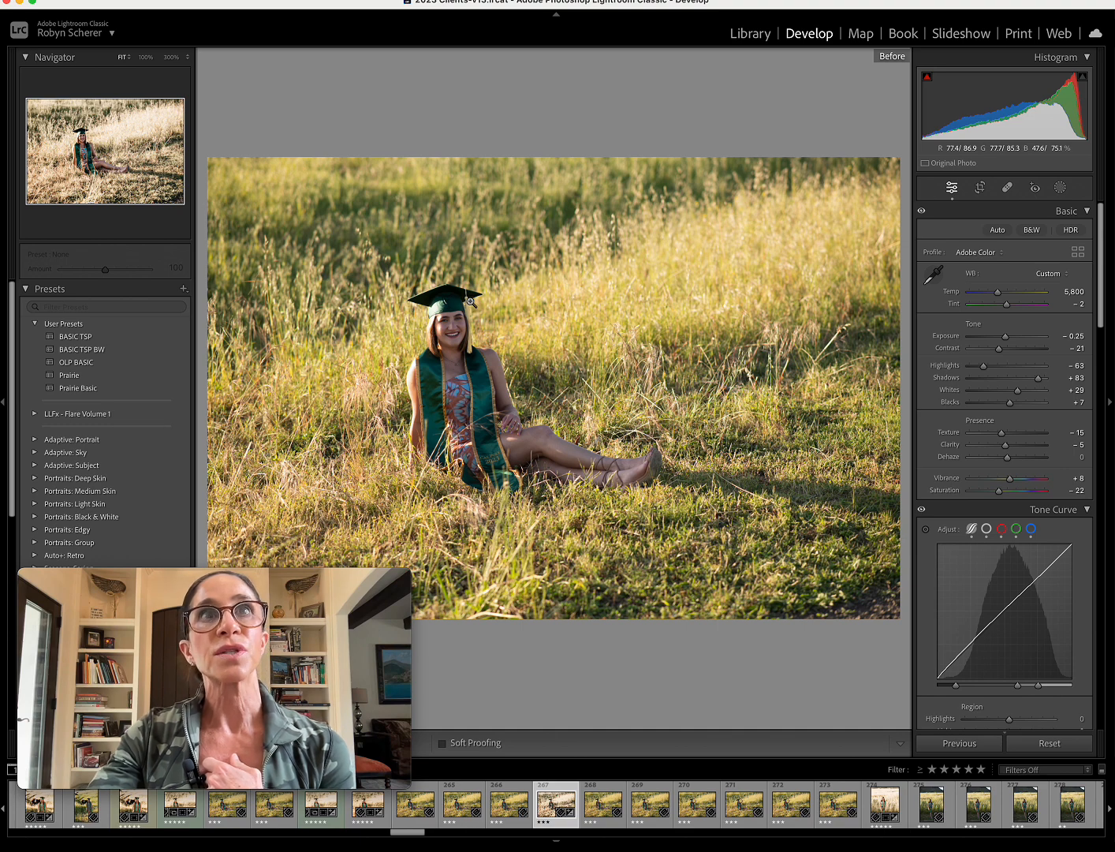
key(backslash)
key(backslash)
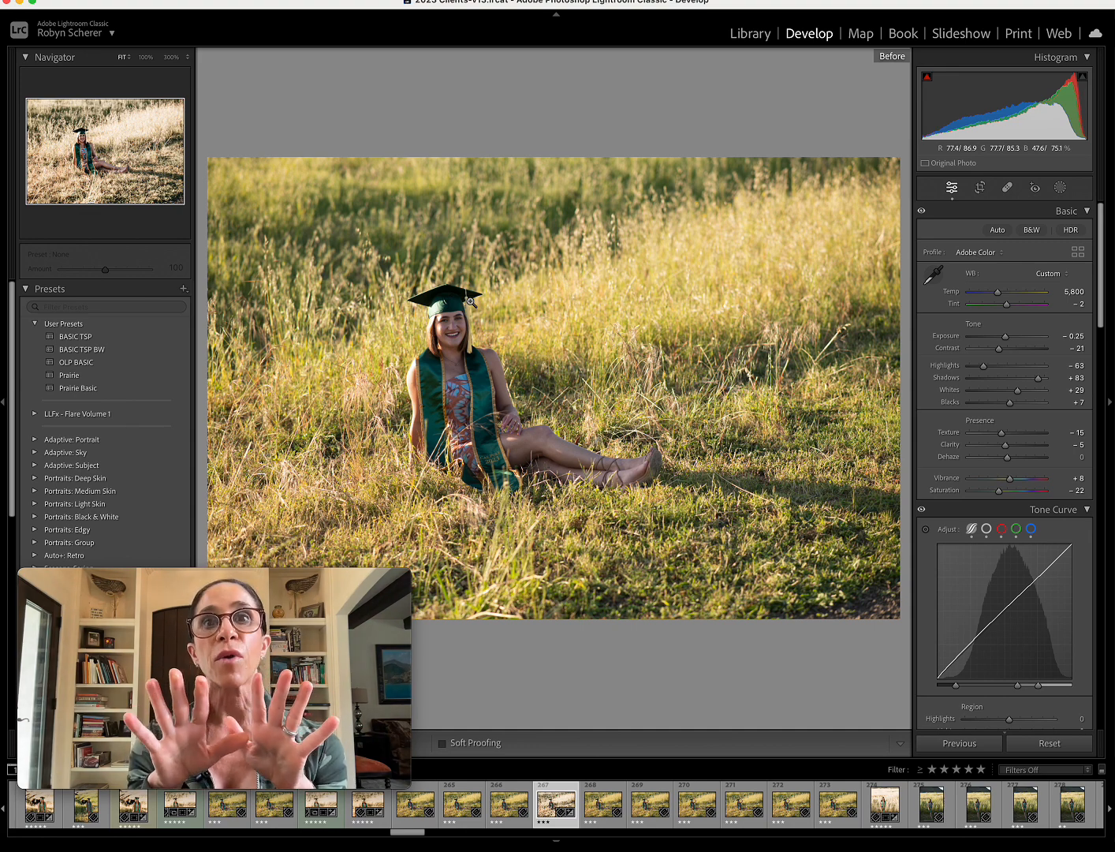
key(backslash)
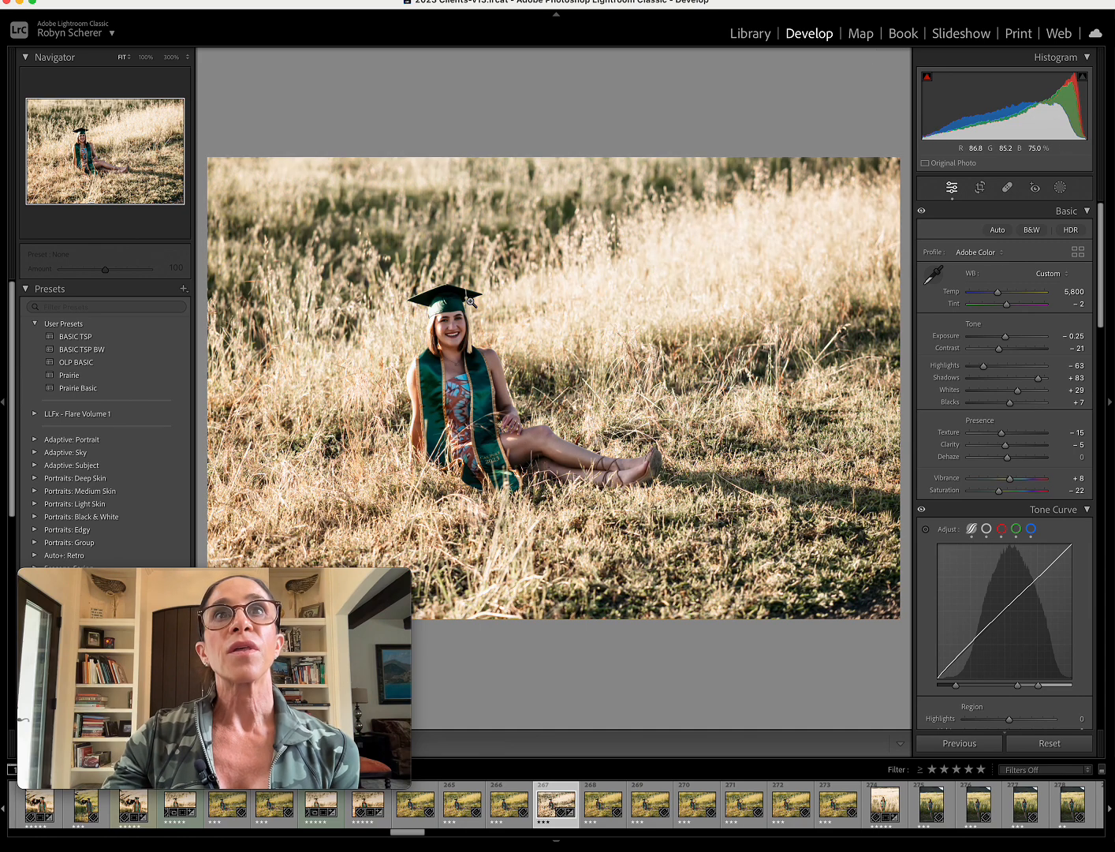
Set the lens correction profile's make to Sigma for the seated portrait.
scroll(987, 486, down, 15)
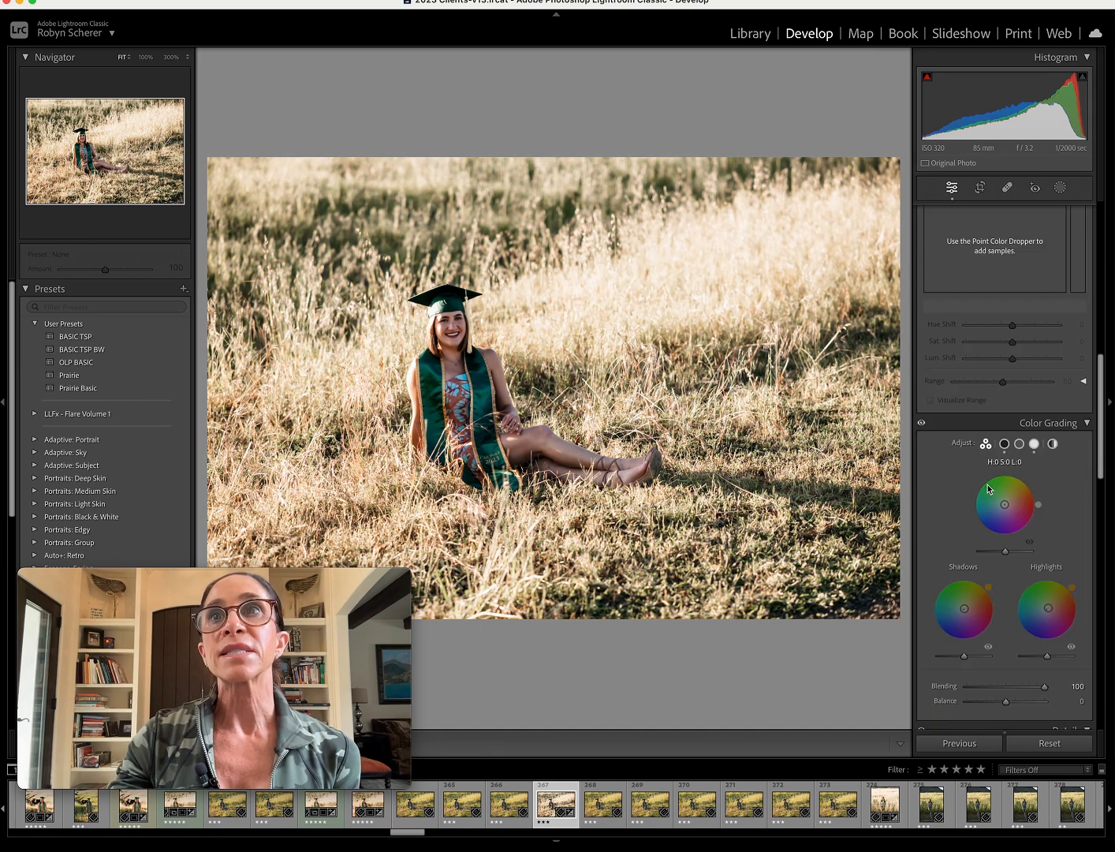
scroll(987, 489, down, 10)
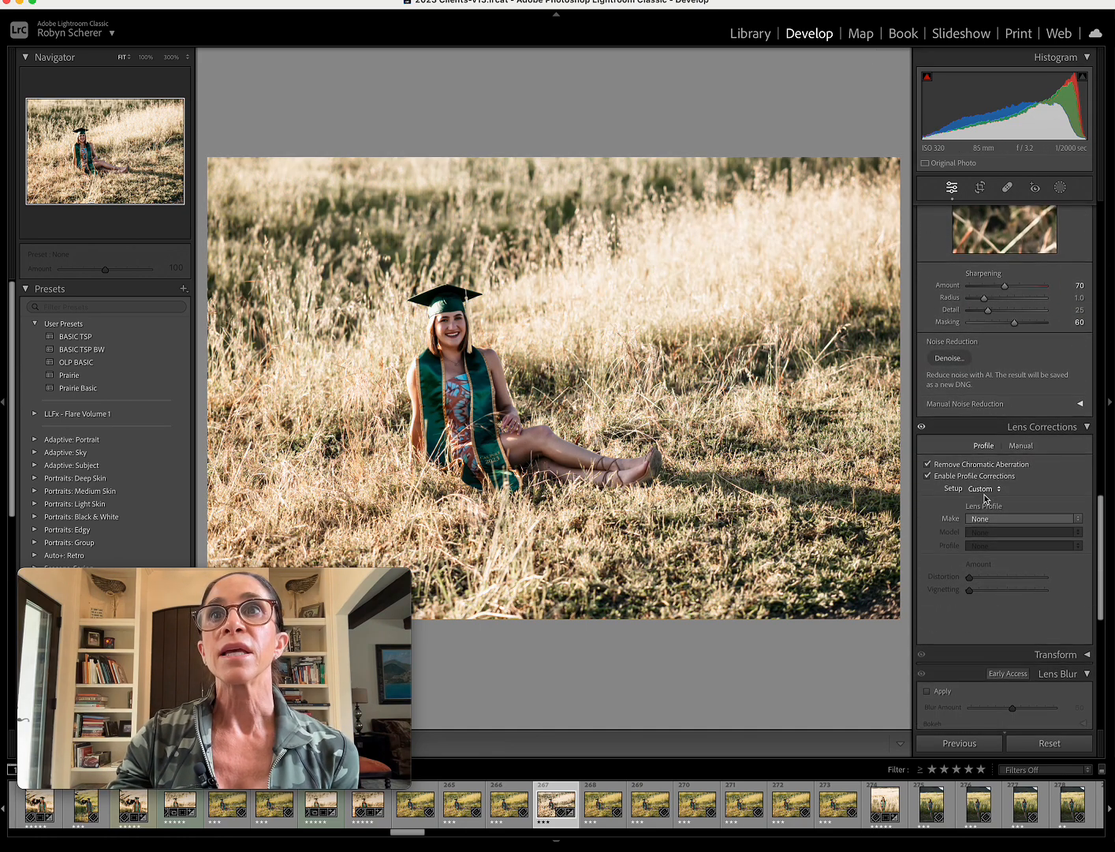
click(980, 519)
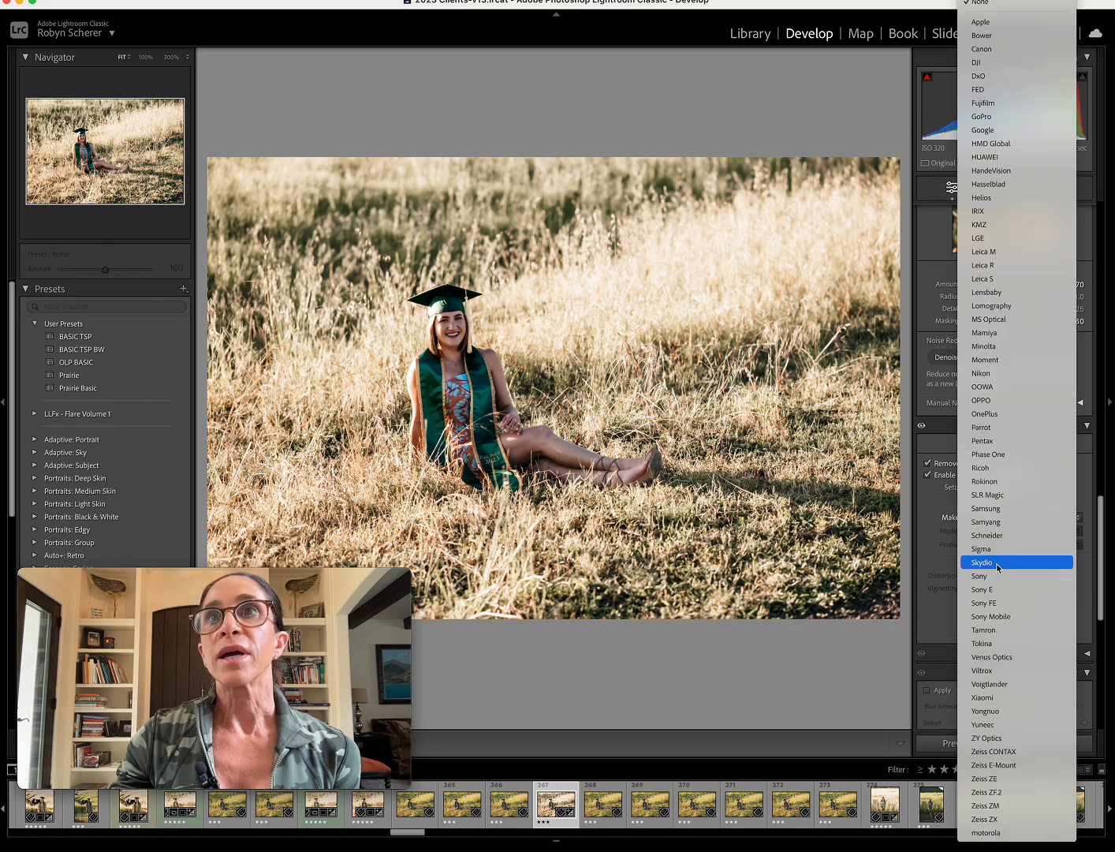
click(993, 551)
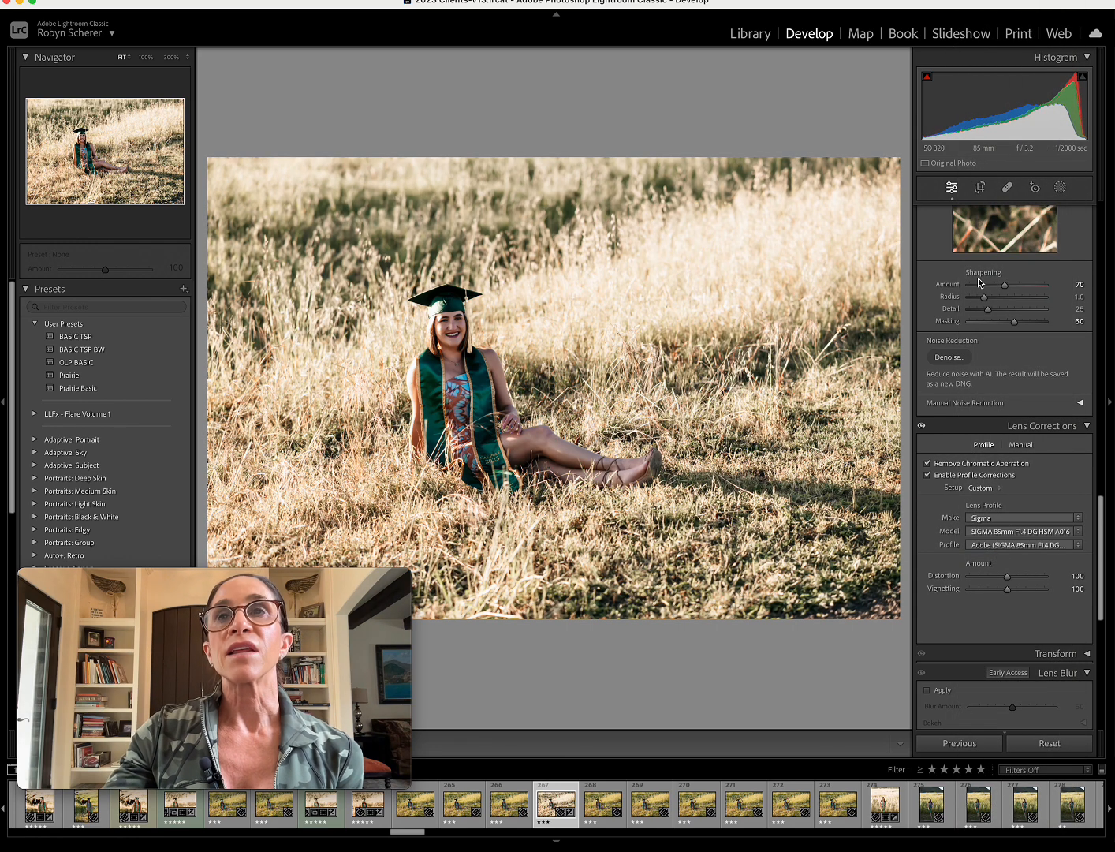
Set the Color Mixer's HSL saturation to −15 for yellow and −5 for green on the seated portrait.
scroll(981, 327, up, 8)
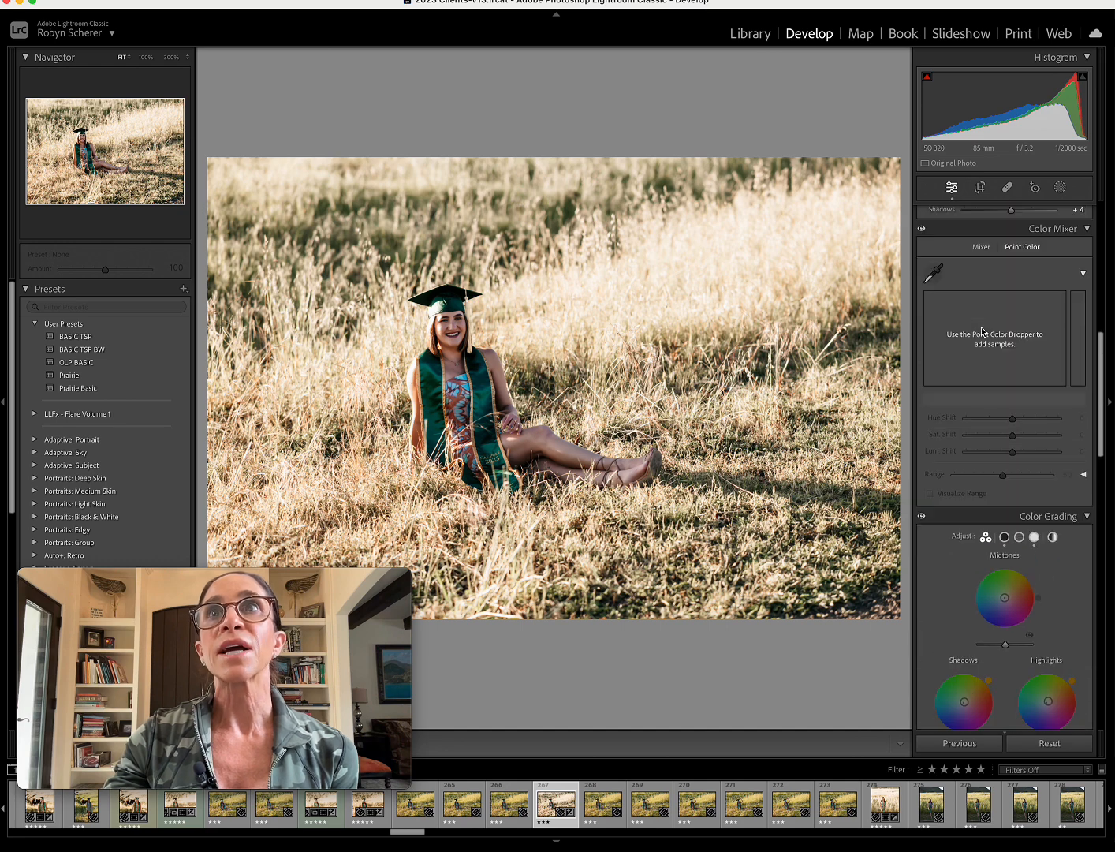
scroll(982, 331, up, 10)
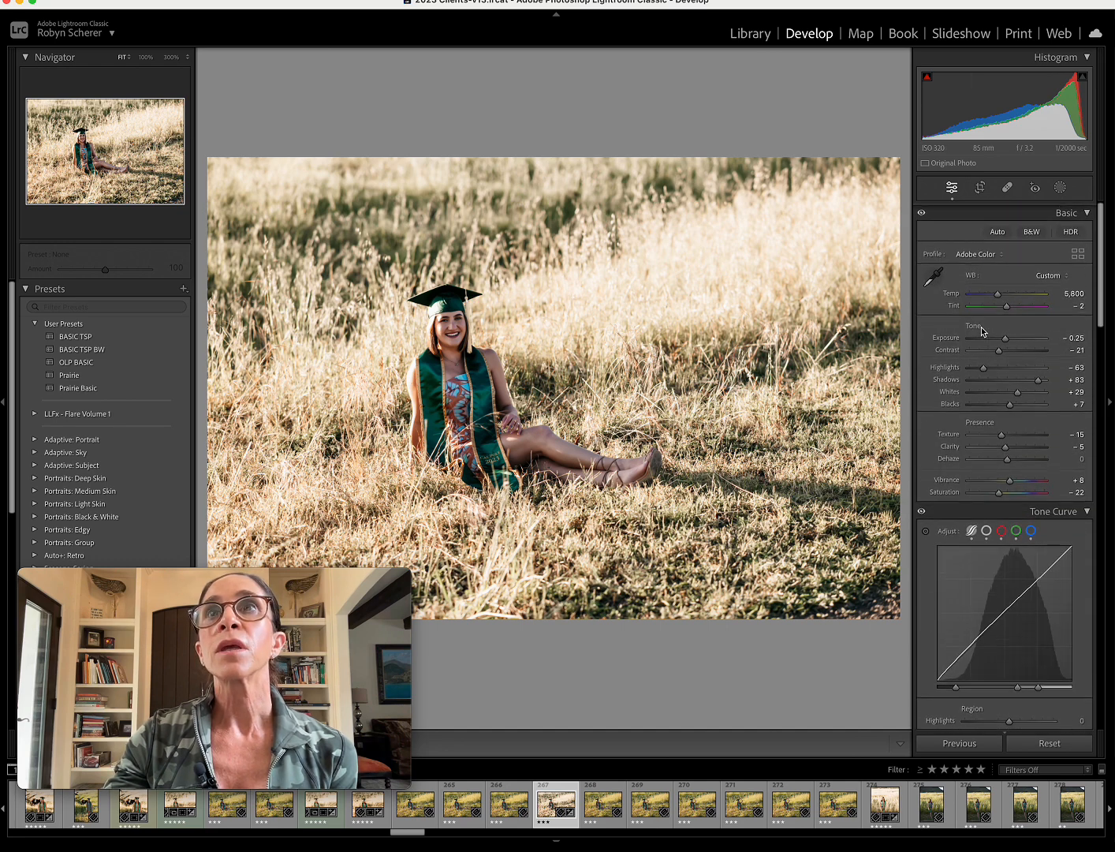
scroll(982, 331, down, 10)
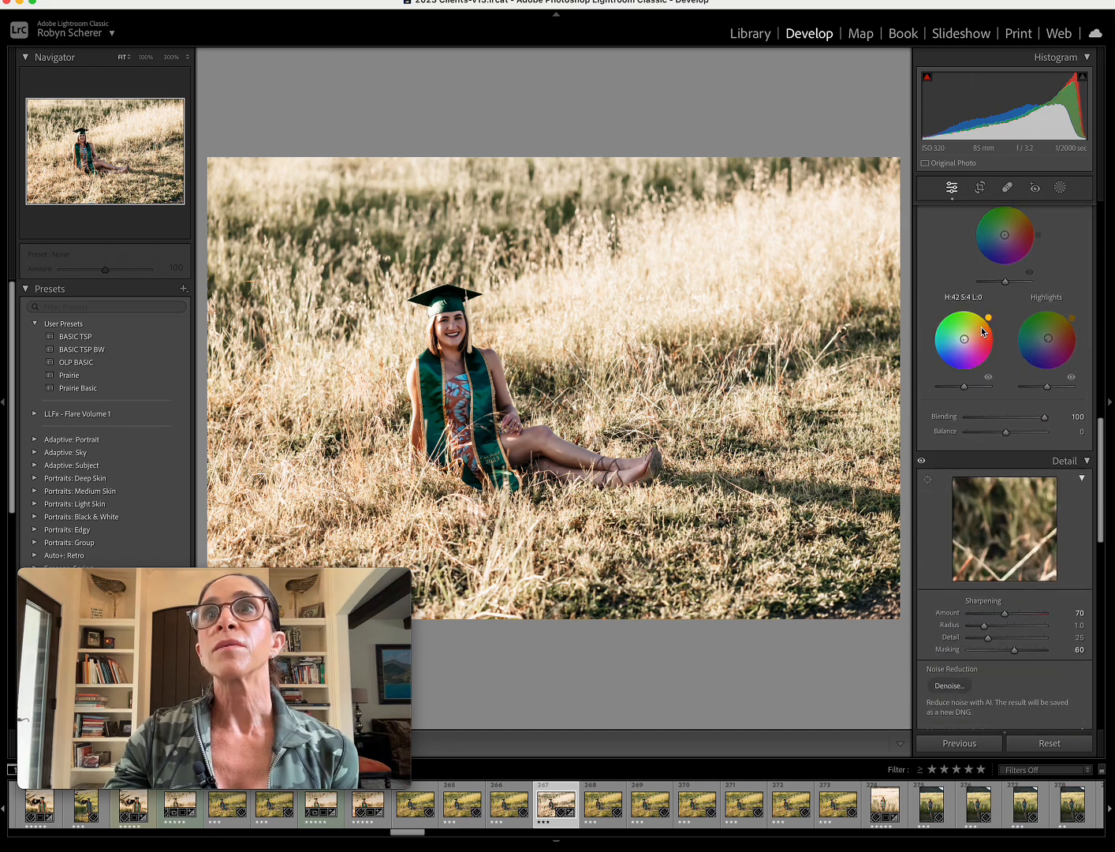
scroll(982, 330, down, 8)
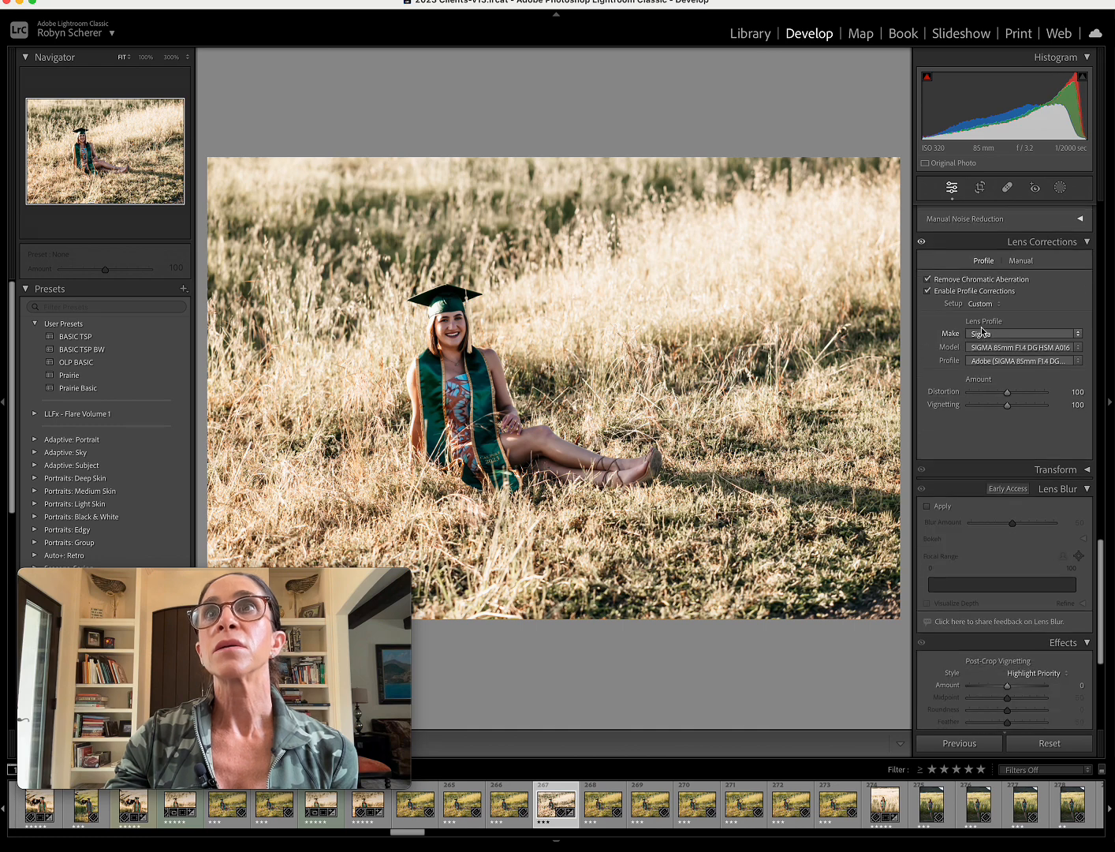
scroll(981, 331, up, 6)
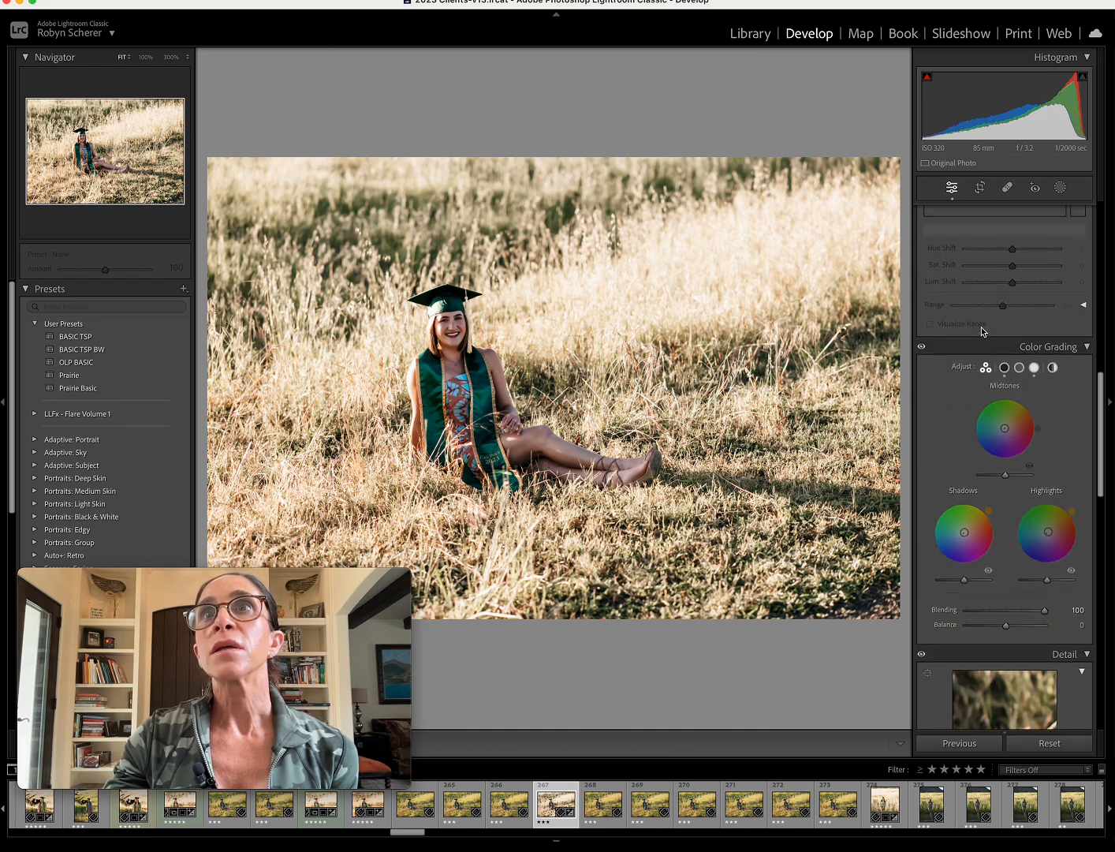
scroll(981, 327, up, 3)
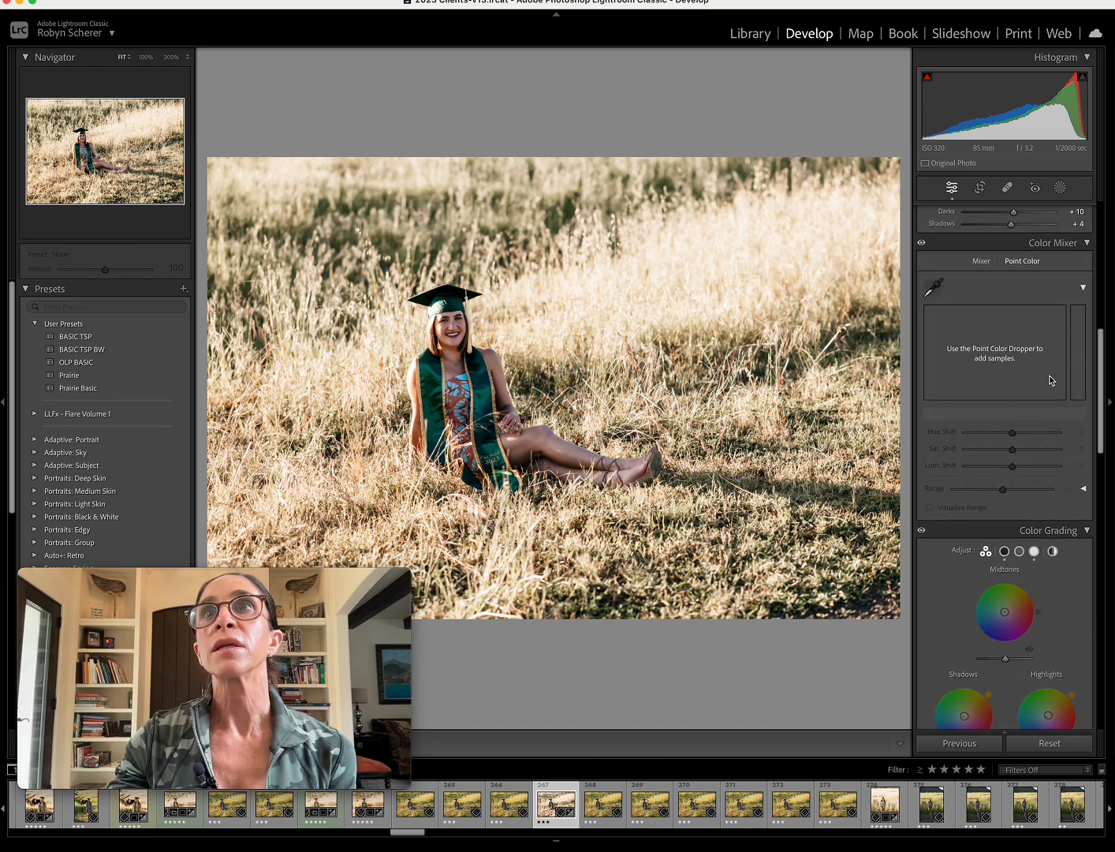
scroll(1050, 379, up, 2)
click(983, 371)
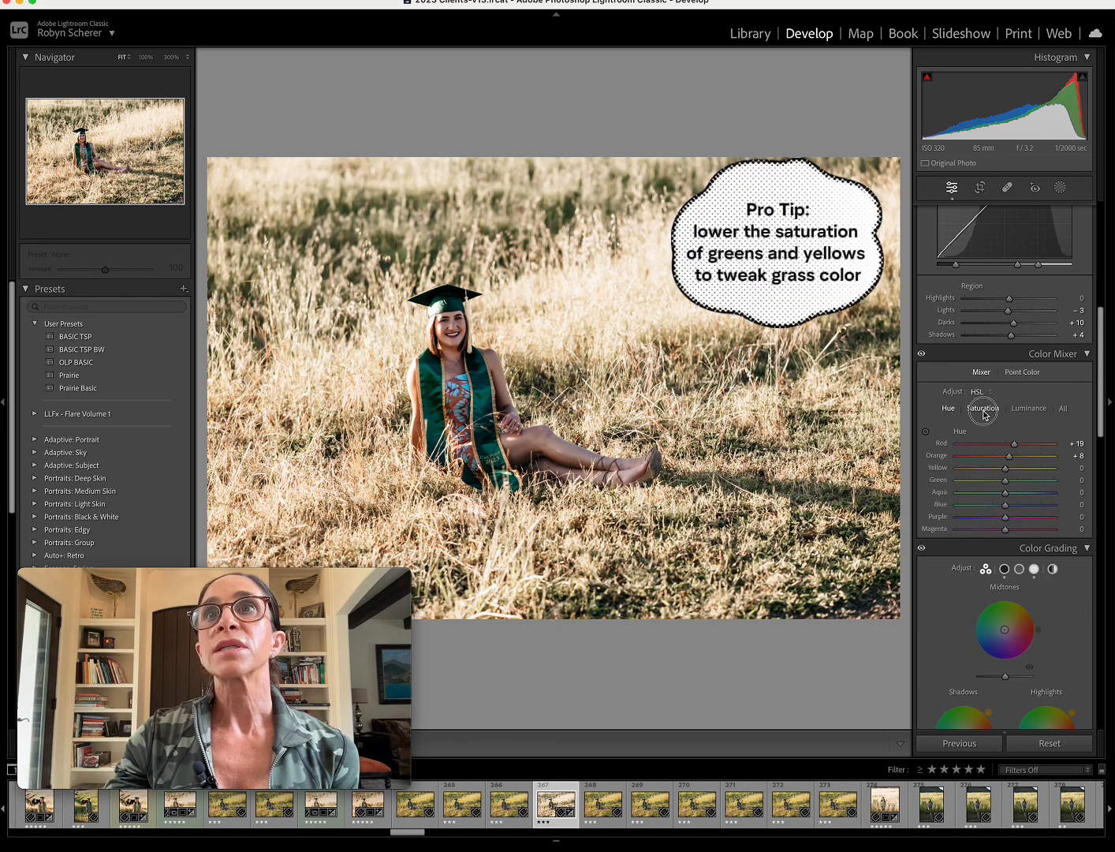
click(983, 409)
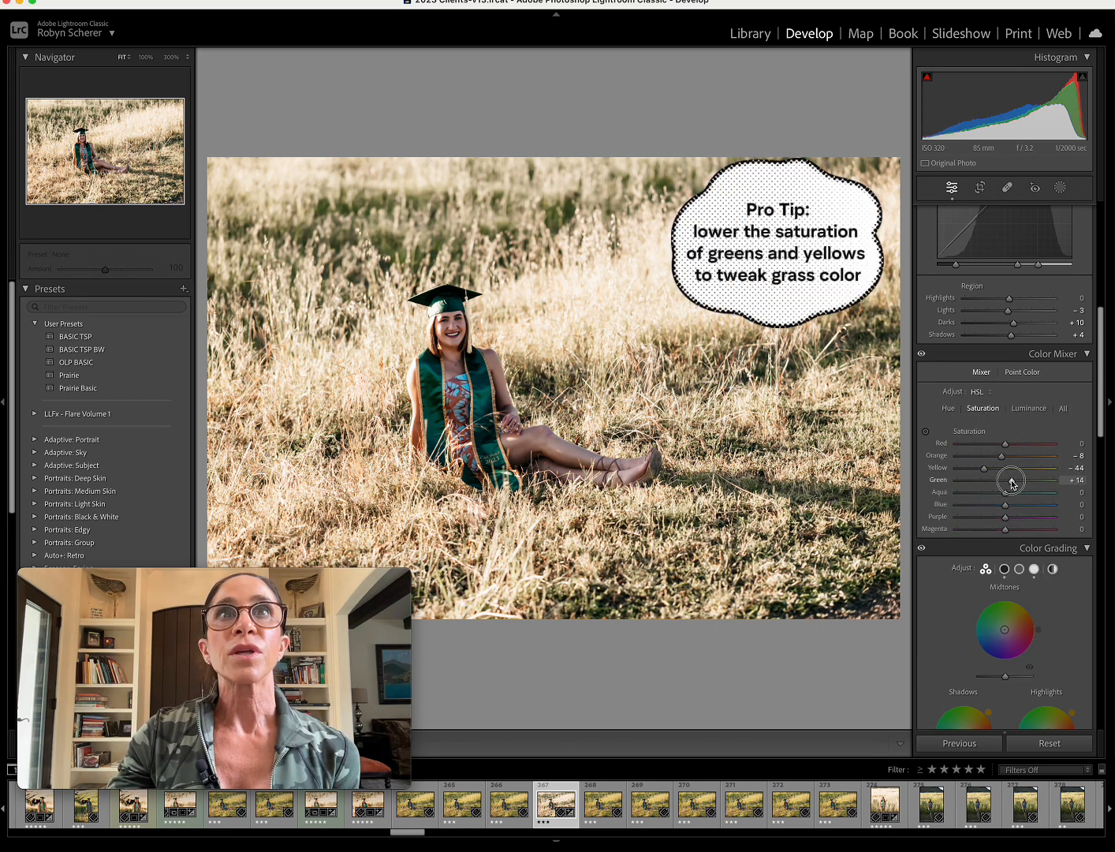
mouse_move(994, 473)
mouse_down()
mouse_move(1013, 470)
mouse_move(1005, 483)
mouse_up()
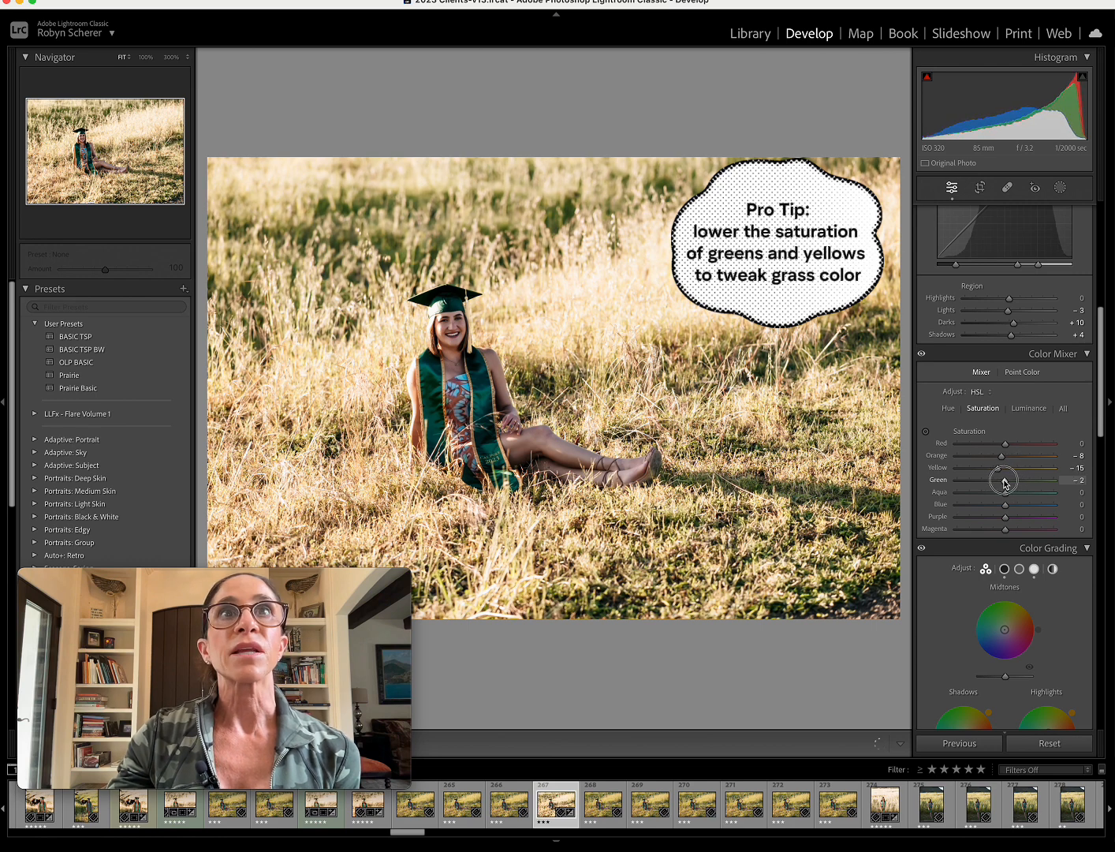
Crop the seated portrait to 4 x 5 / 8 x 10 at an angle of 0.64, placing the graduate near a thirds line.
scroll(1003, 473, up, 10)
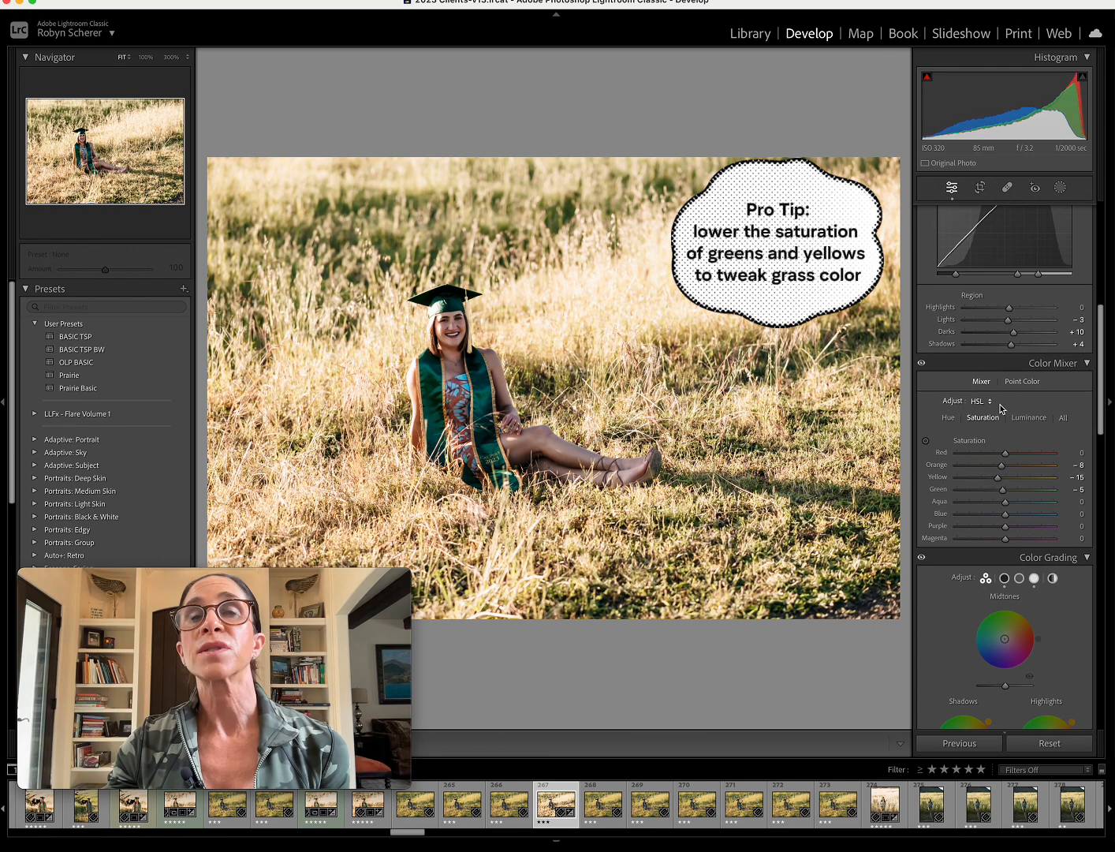
click(979, 188)
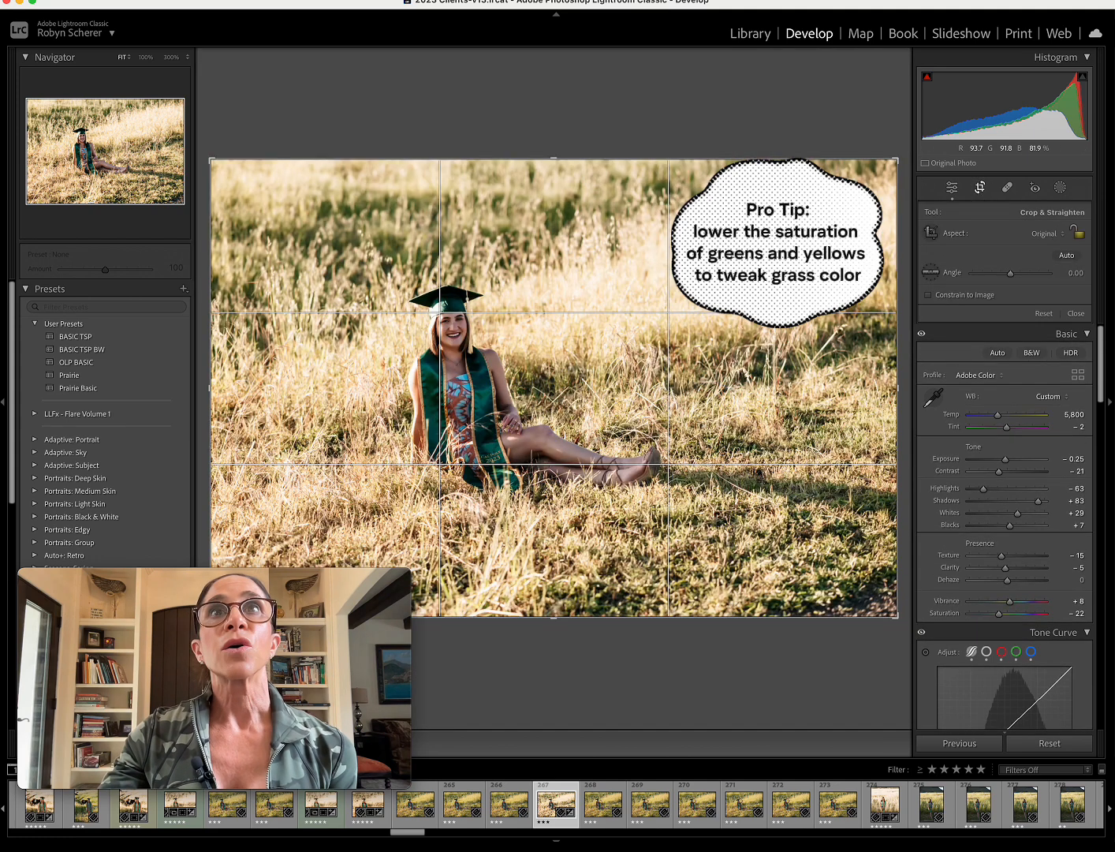
click(1043, 233)
click(1045, 281)
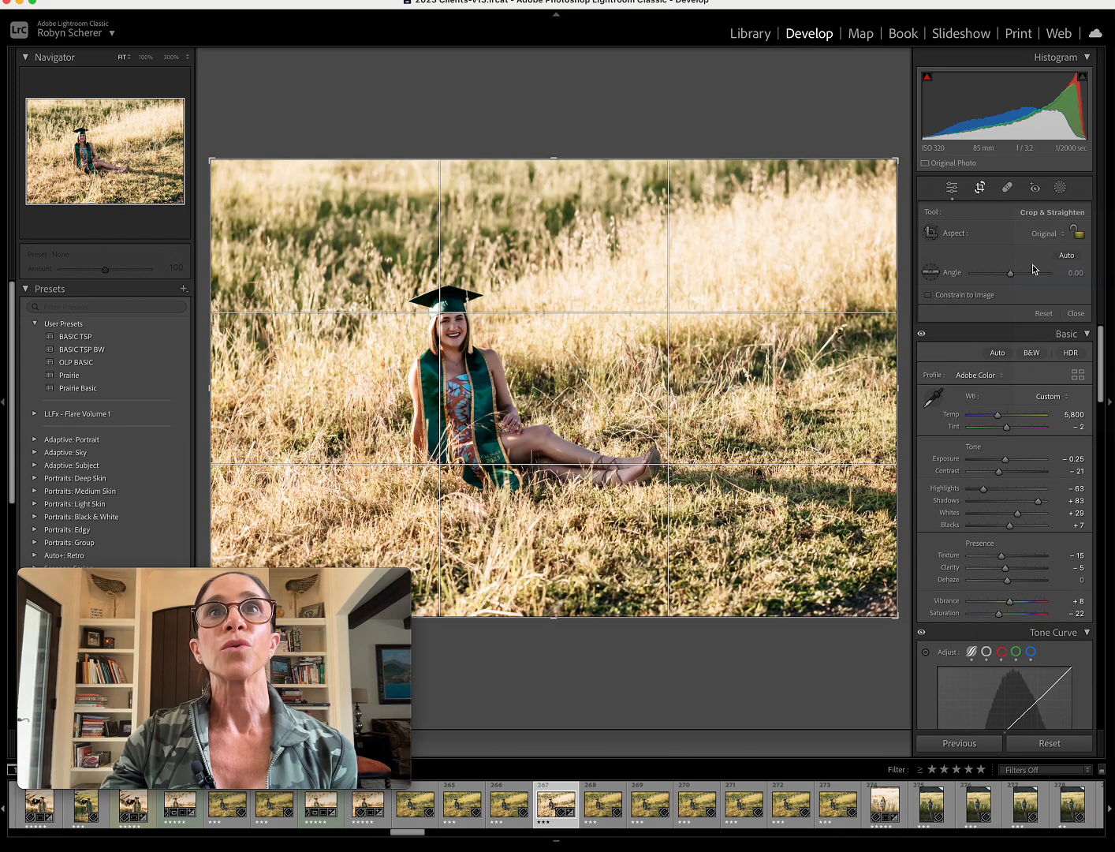
drag(801, 116, 814, 126)
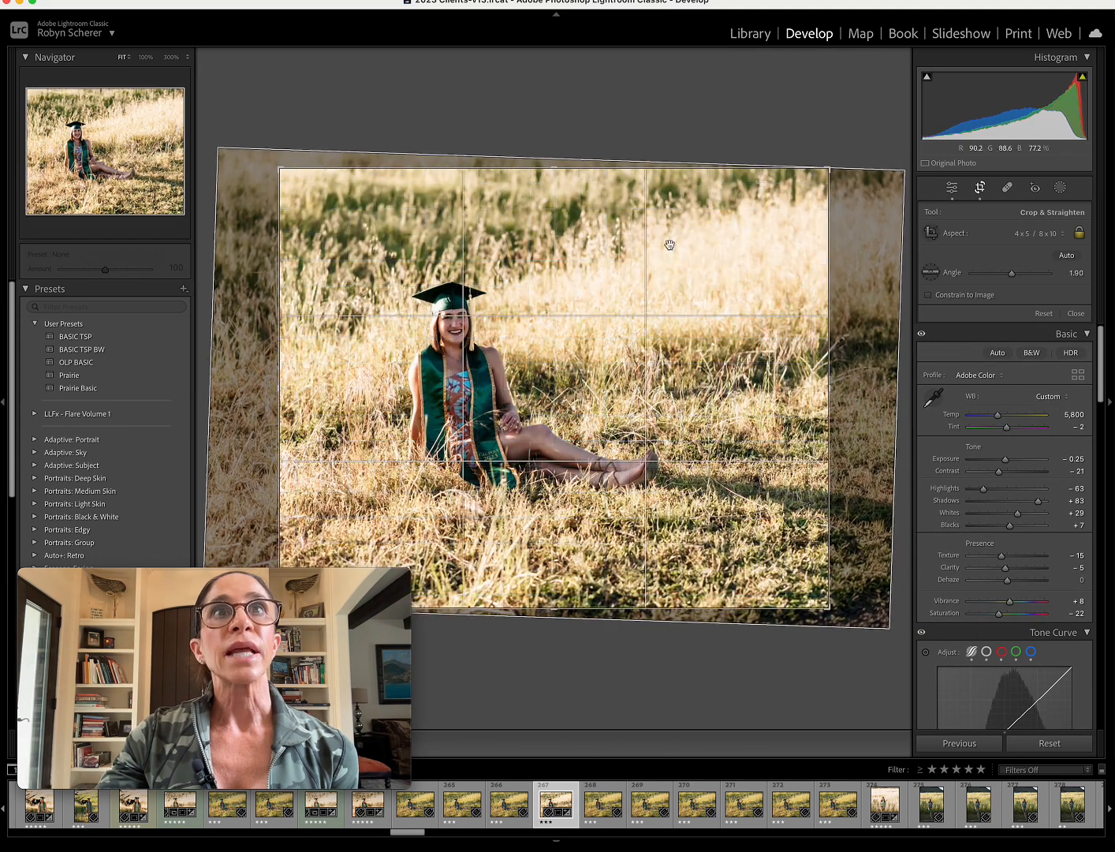
drag(649, 251, 664, 250)
drag(851, 270, 852, 262)
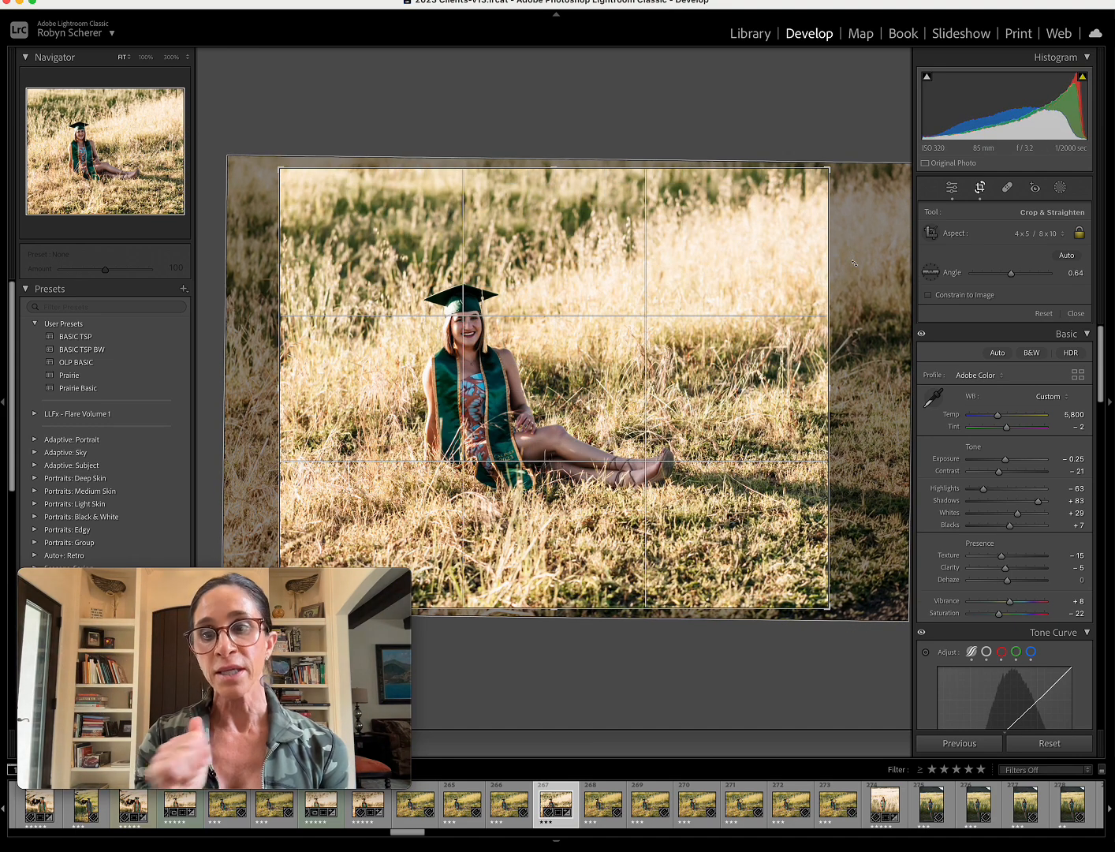
key(Return)
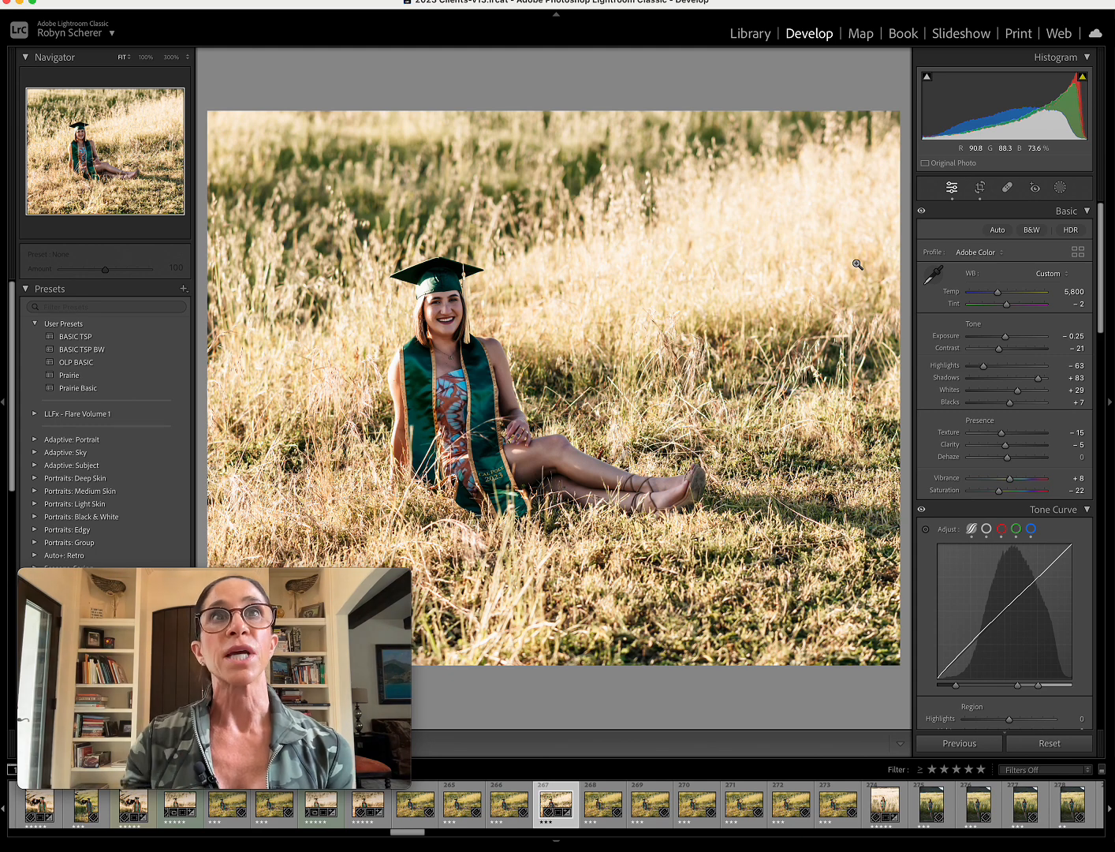
Set the seated portrait's temperature to 6,029, tint to +1 and exposure to −0.05, checking the skin with the white balance selector.
click(459, 308)
click(459, 307)
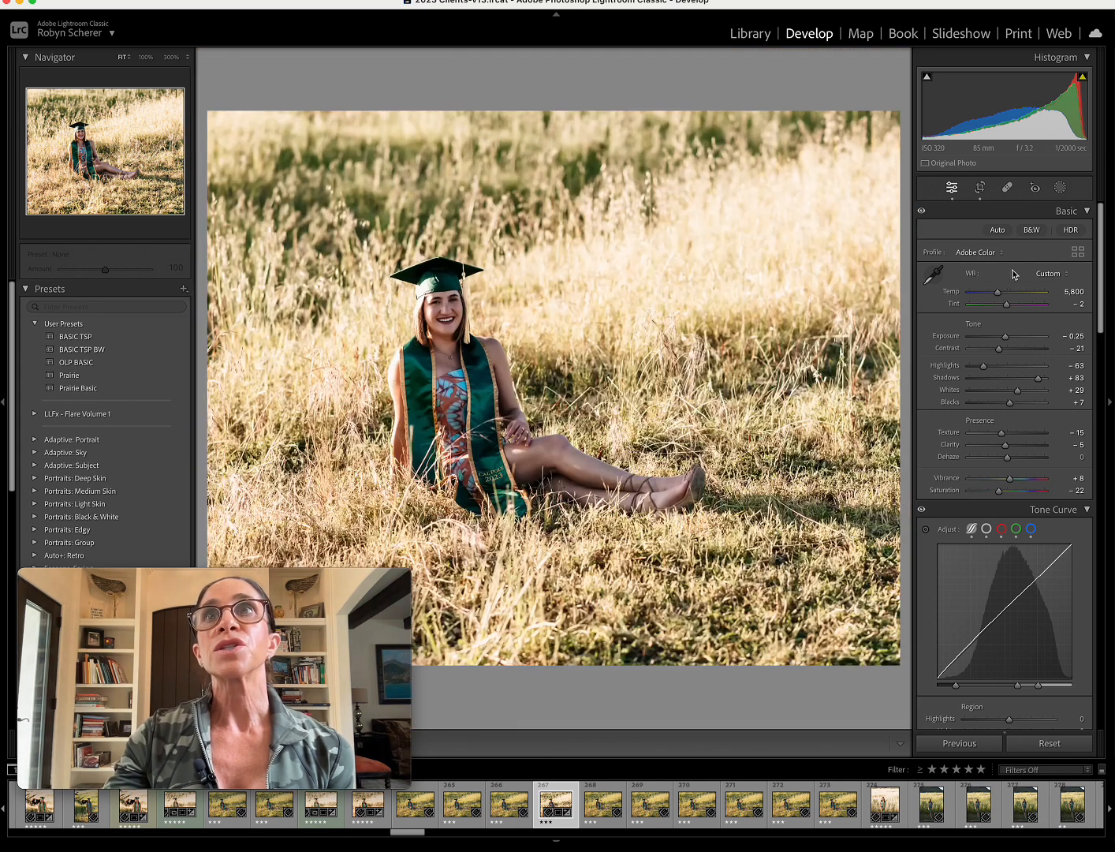
click(932, 278)
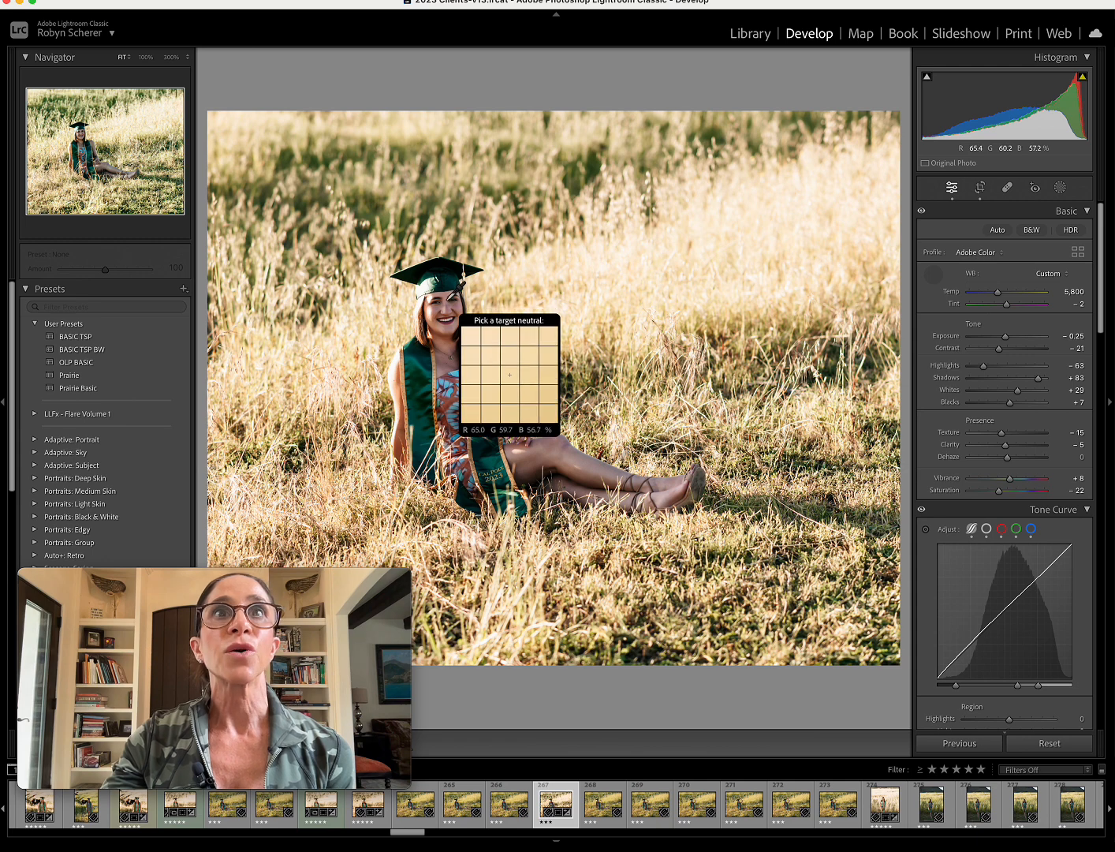
drag(997, 292, 999, 292)
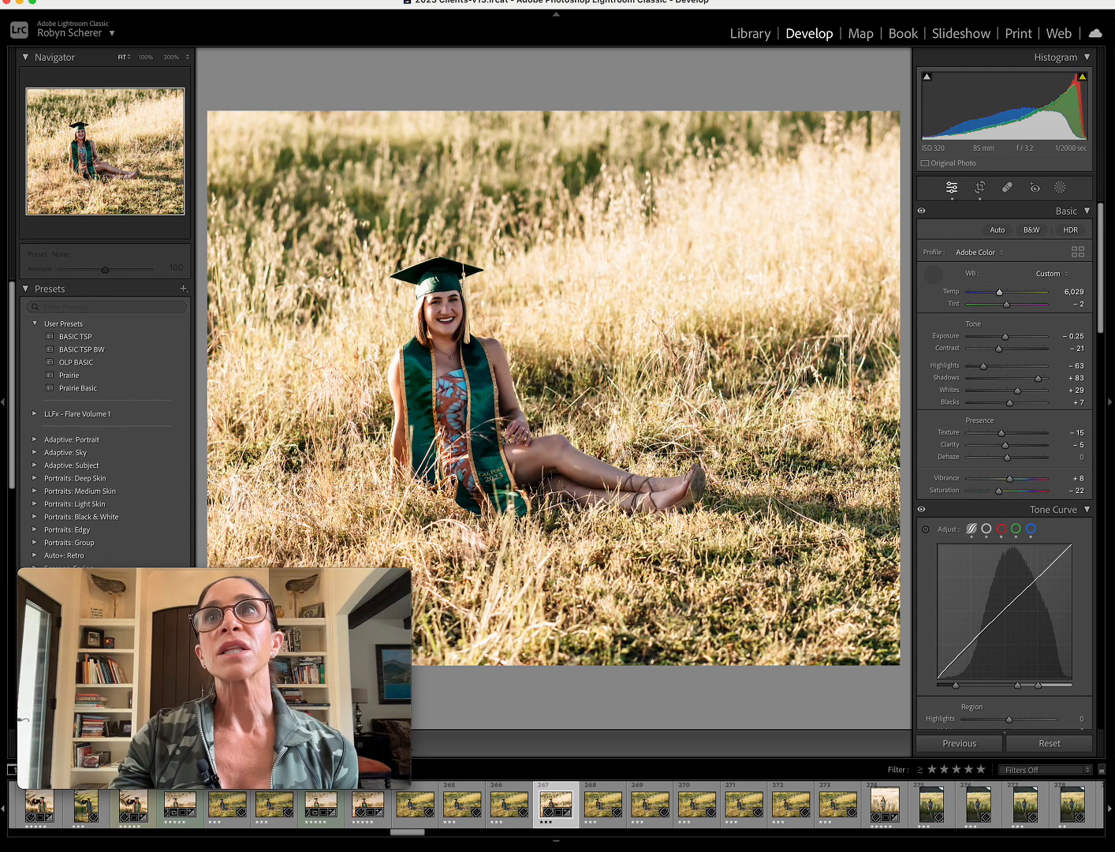
click(1071, 335)
text(-0.05)
key(Return)
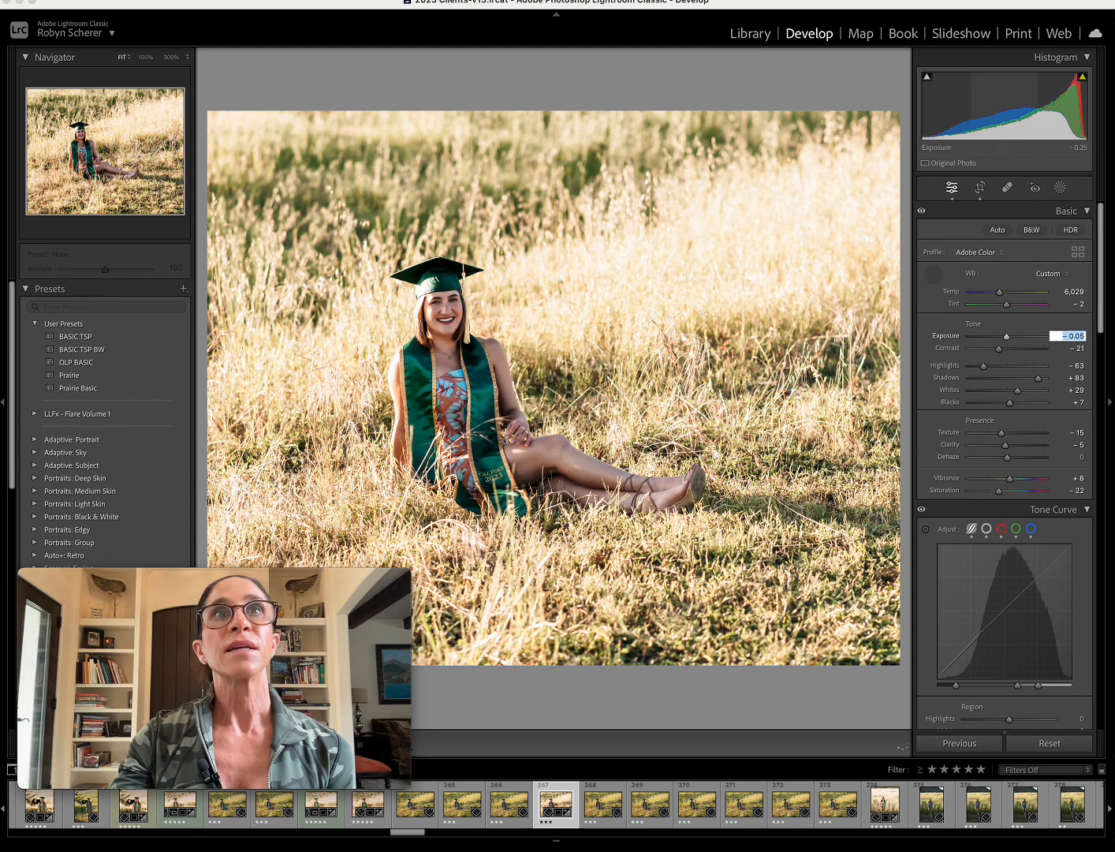
click(1078, 303)
key(Up)
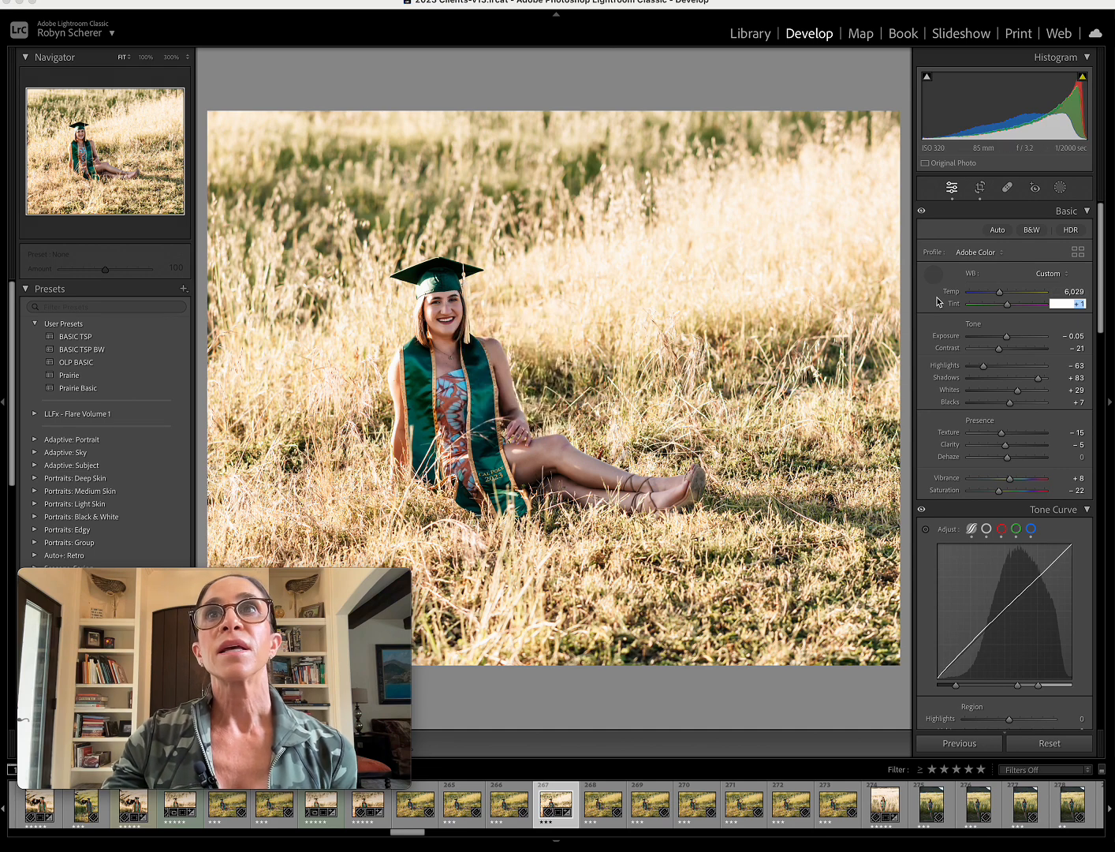
key(Escape)
Check the facial skin's RGB values at 100% with the white balance selector and set the temperature to 5,882.
click(144, 59)
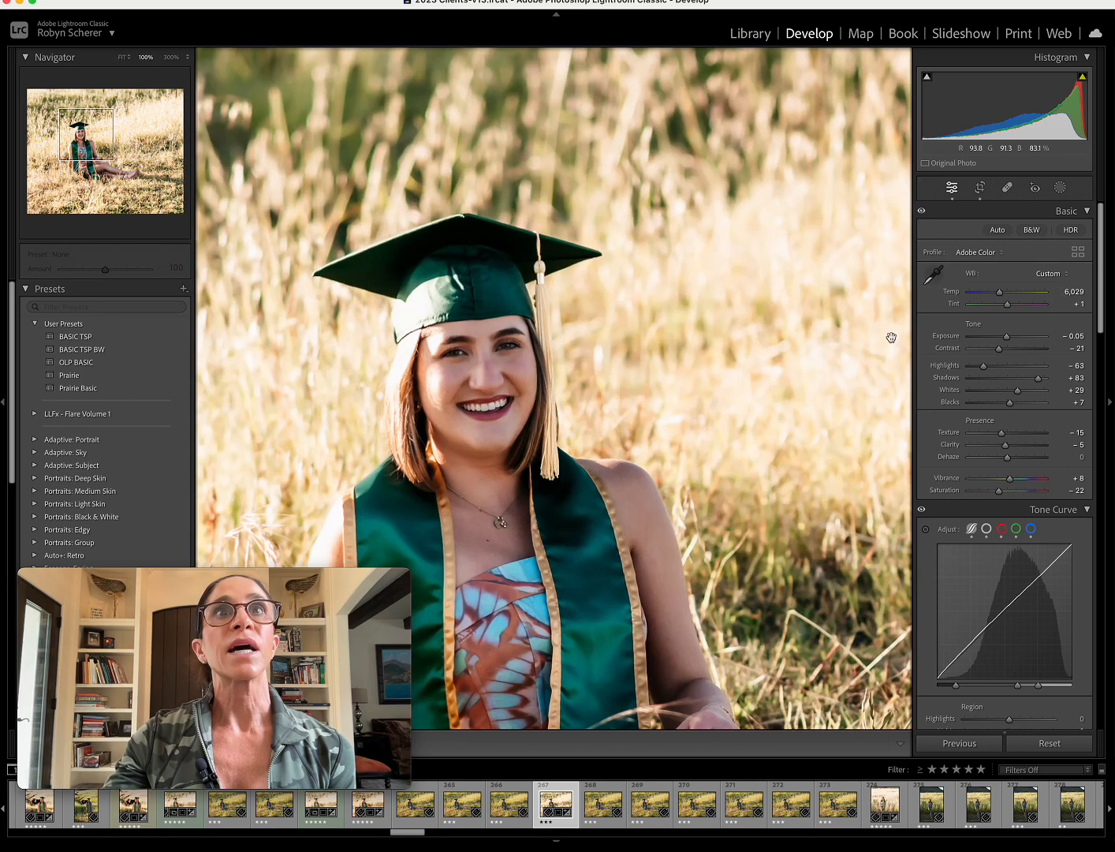
key(w)
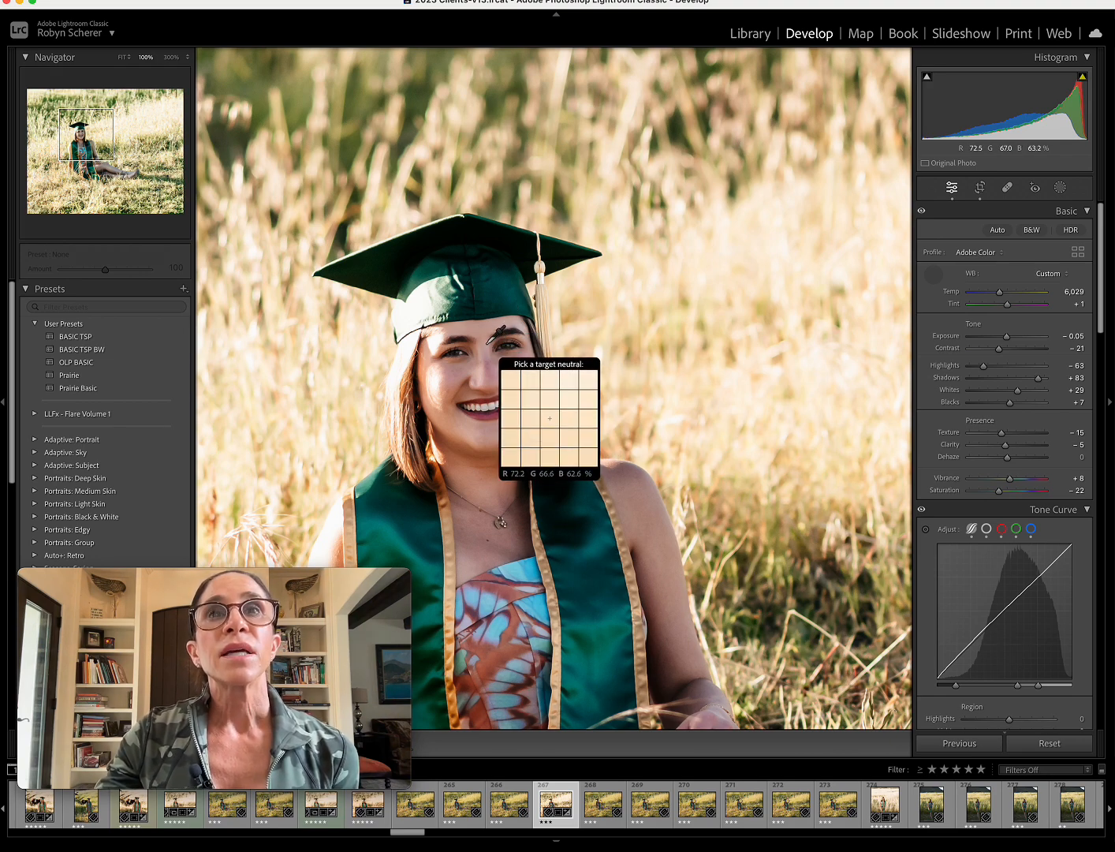
drag(999, 292, 997, 292)
key(w)
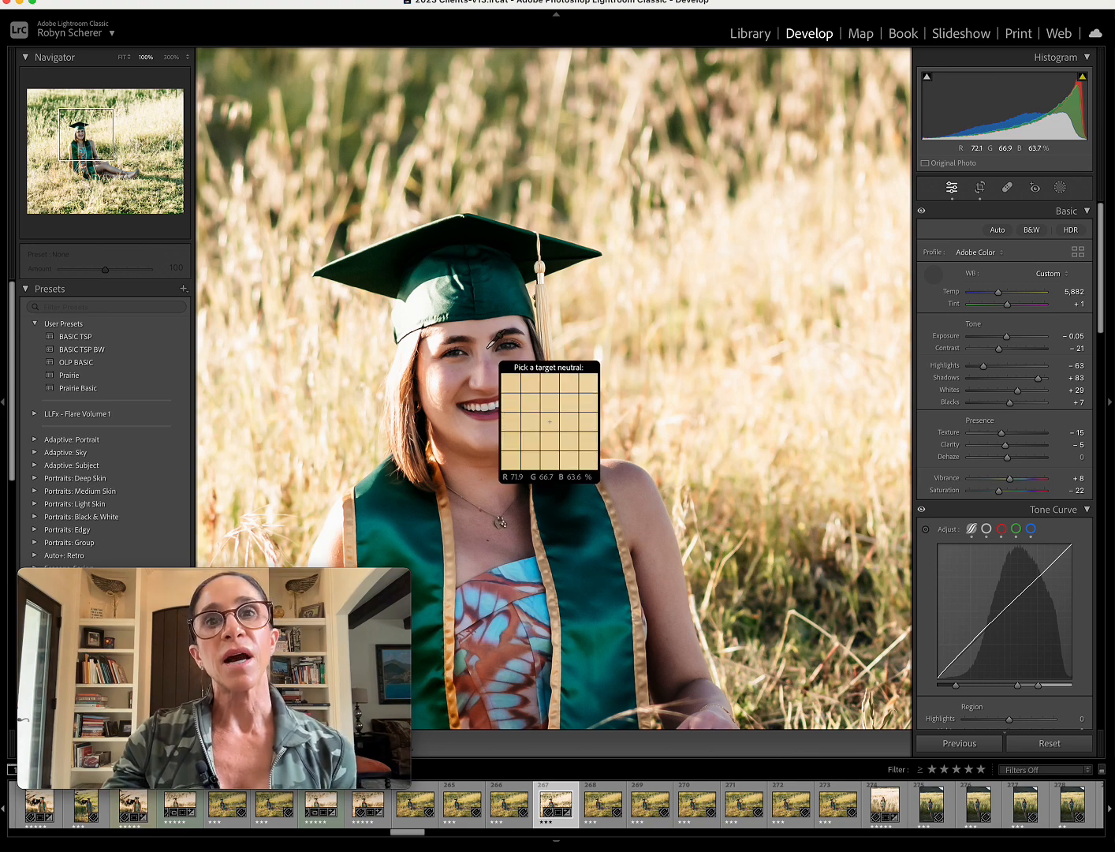
Set the orange luminance to −7 in the Color Mixer, checking the facial skin's RGB values with the white balance selector.
scroll(1041, 363, down, 10)
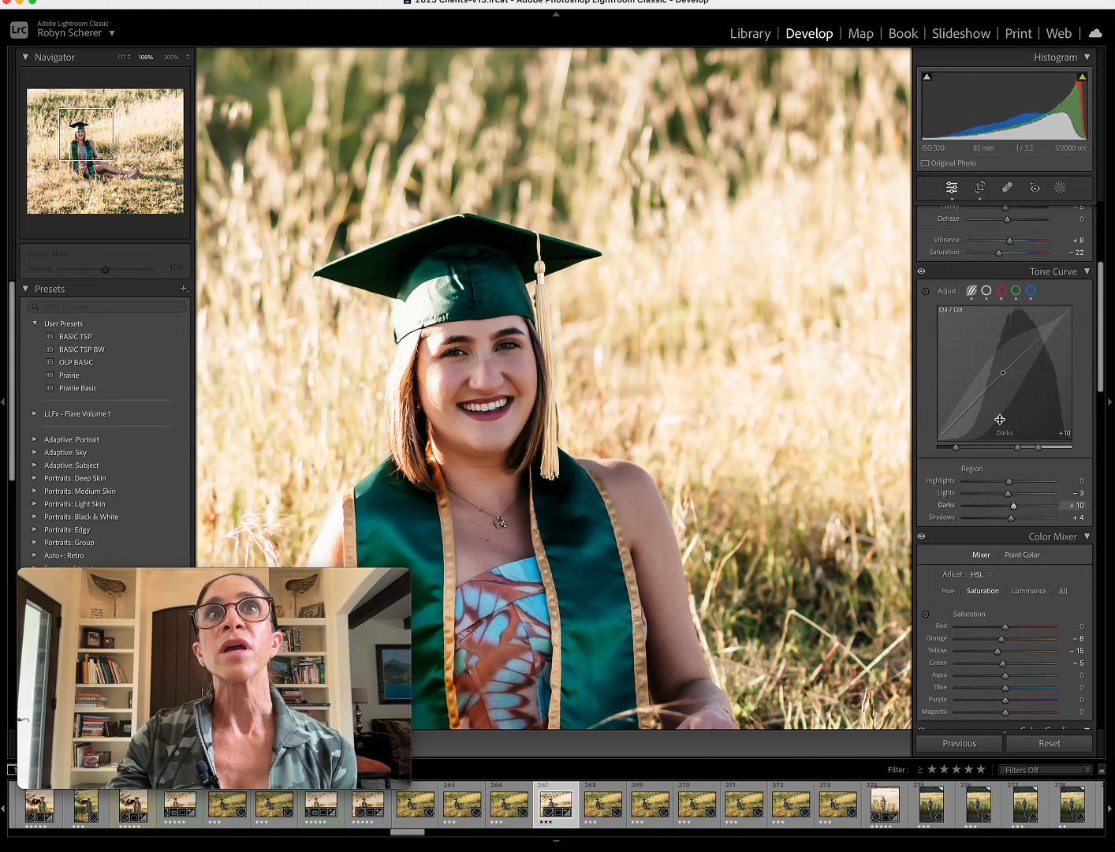
scroll(998, 423, down, 2)
click(1025, 369)
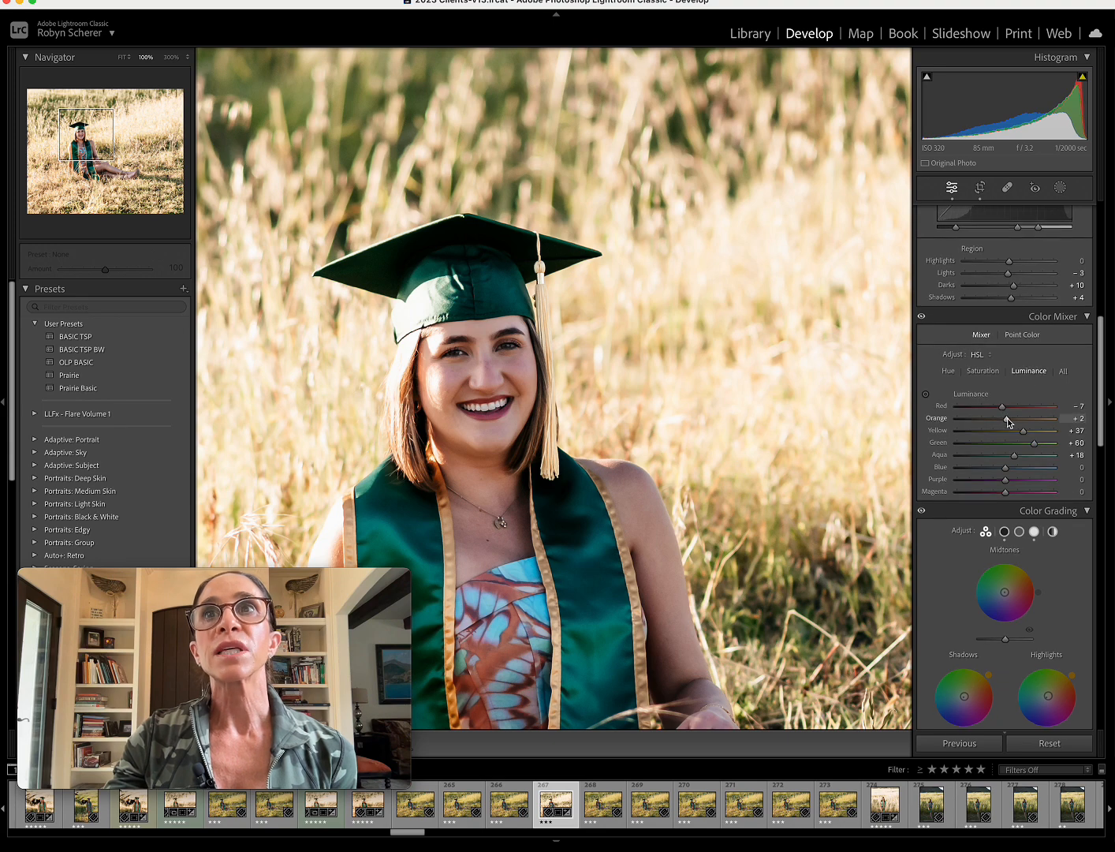
drag(1008, 420, 1011, 422)
key(w)
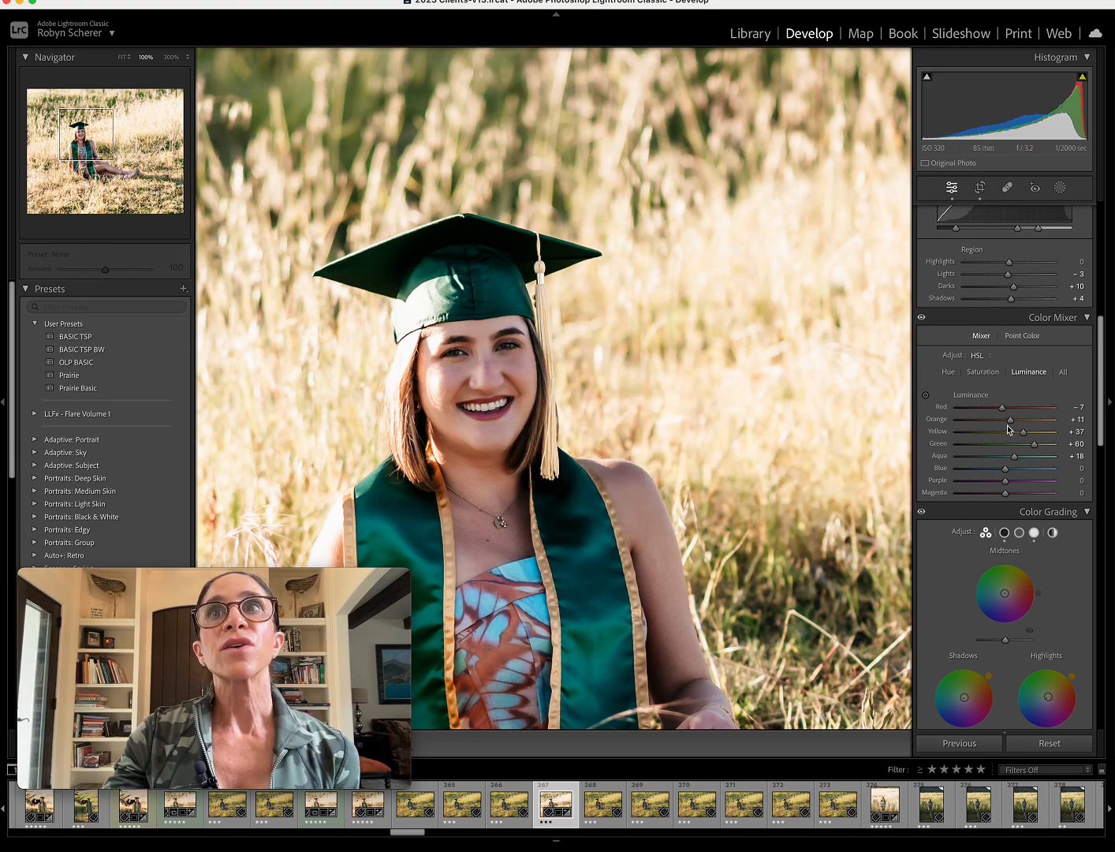
drag(1011, 419, 1003, 423)
key(w)
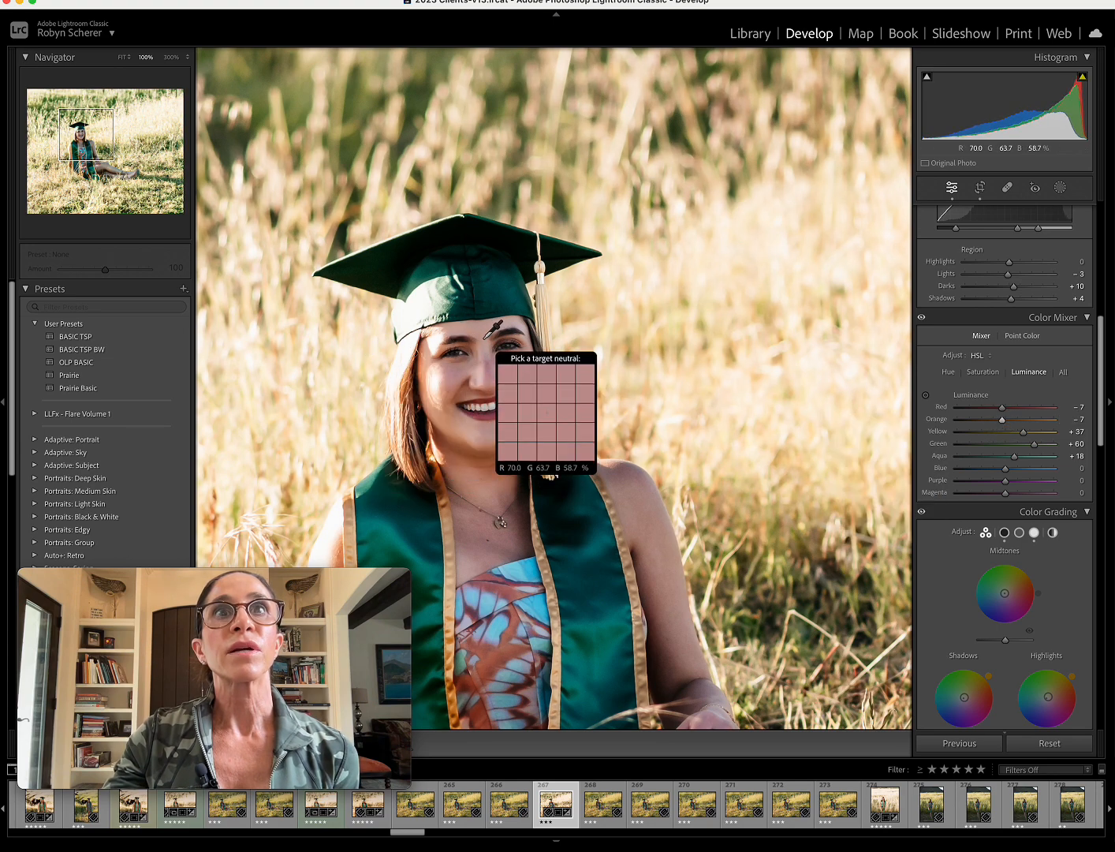
Set the exposure to +0.05 and the temperature to 6,383, checking the facial skin's RGB values before returning to the full photo.
click(698, 334)
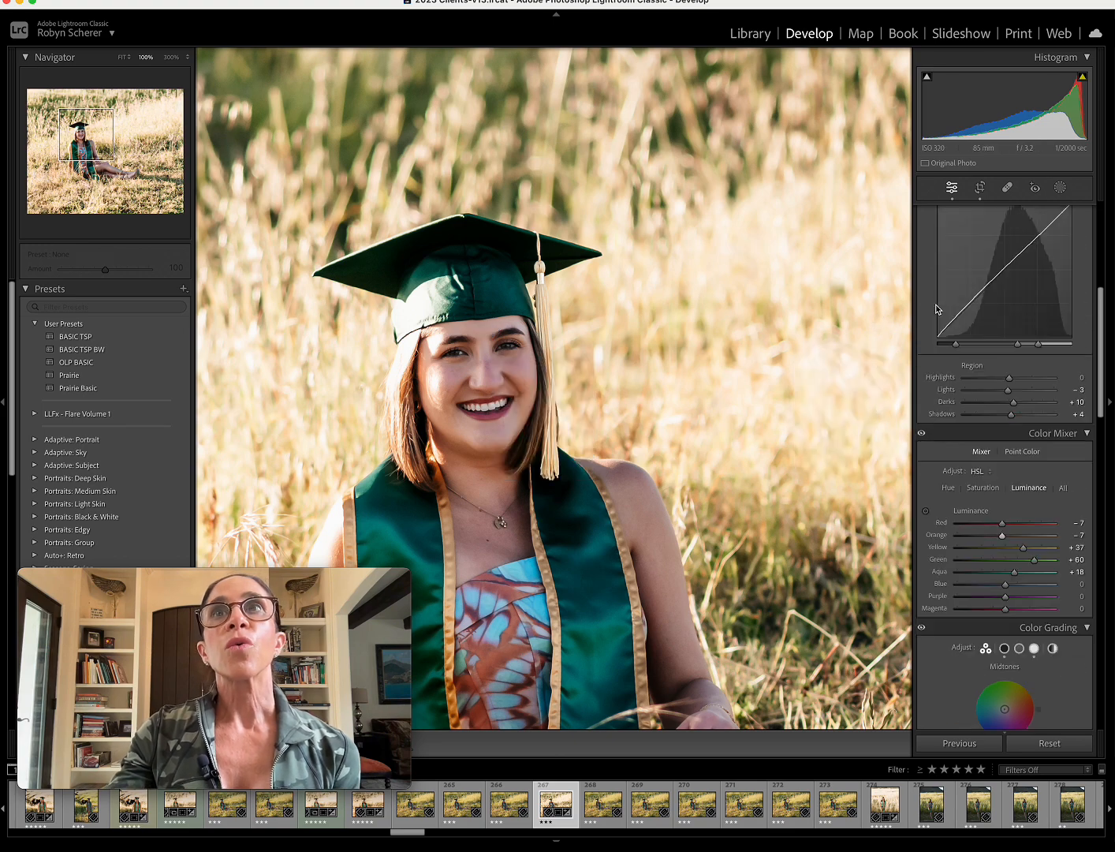
mouse_move(1000, 293)
mouse_down()
mouse_move(1008, 338)
mouse_move(1002, 292)
mouse_up()
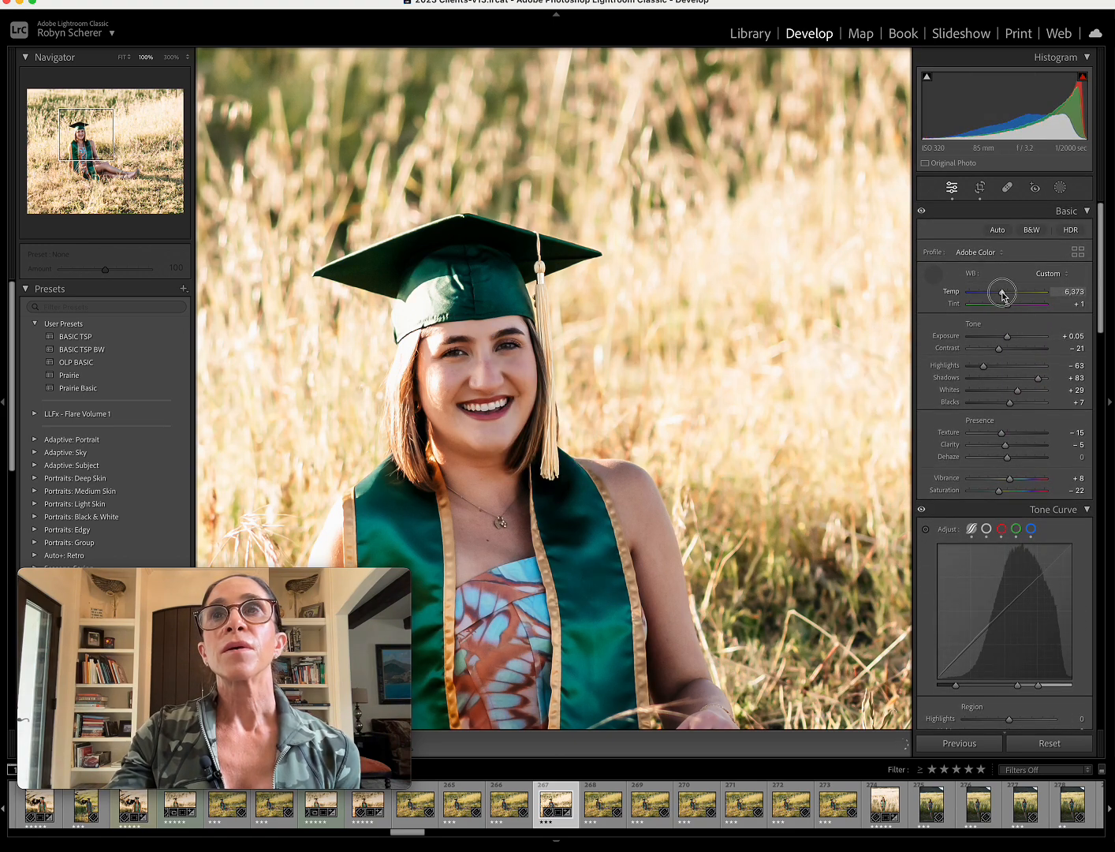
key(w)
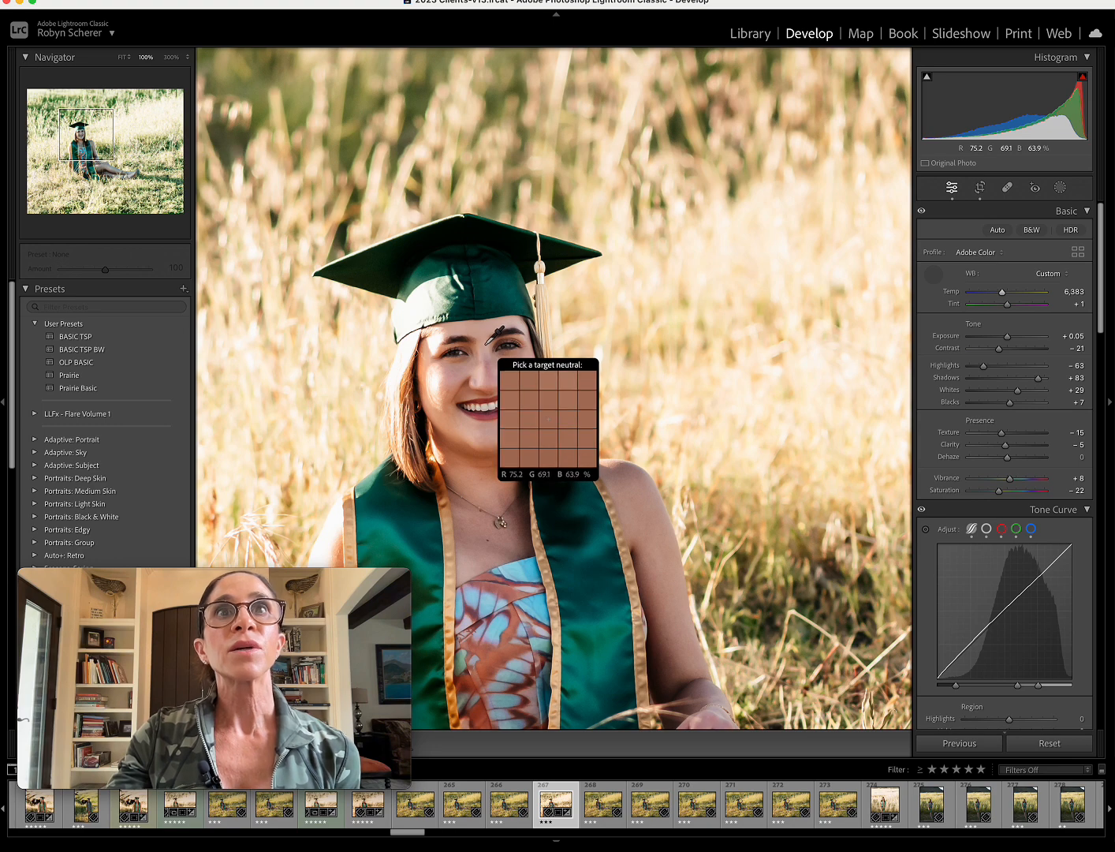
click(933, 274)
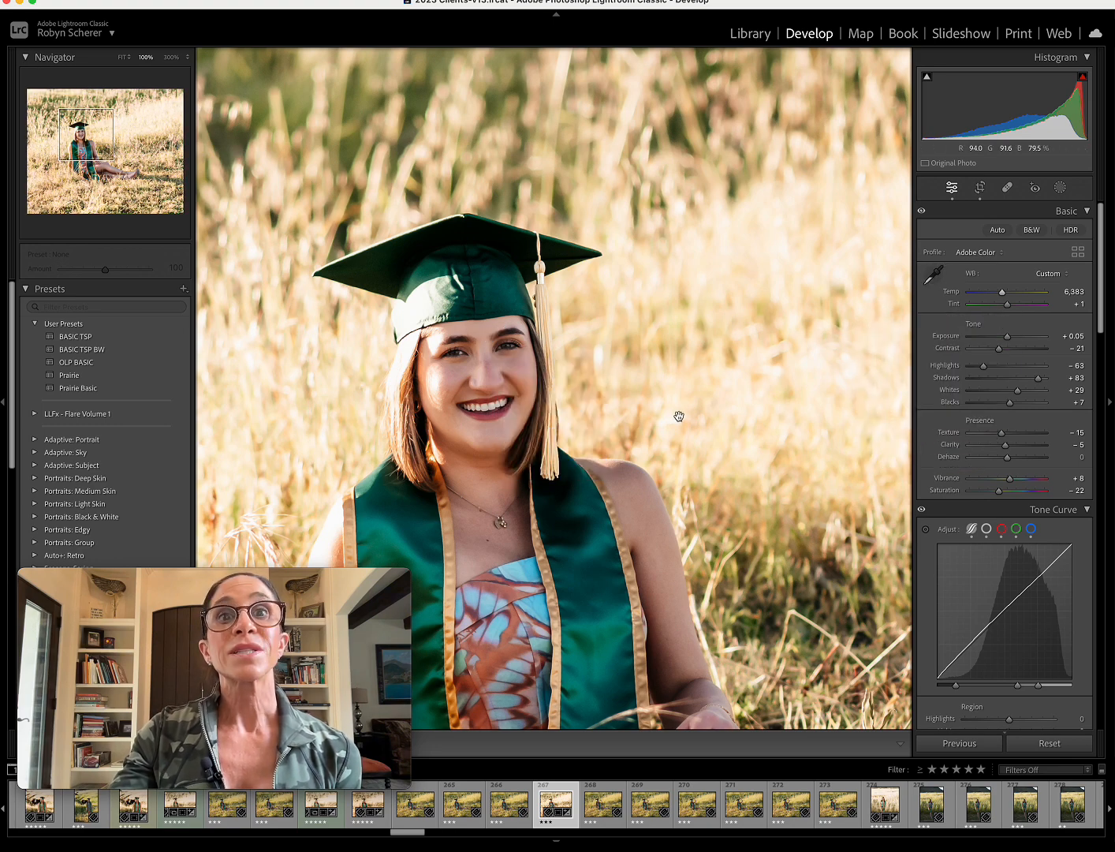
click(593, 378)
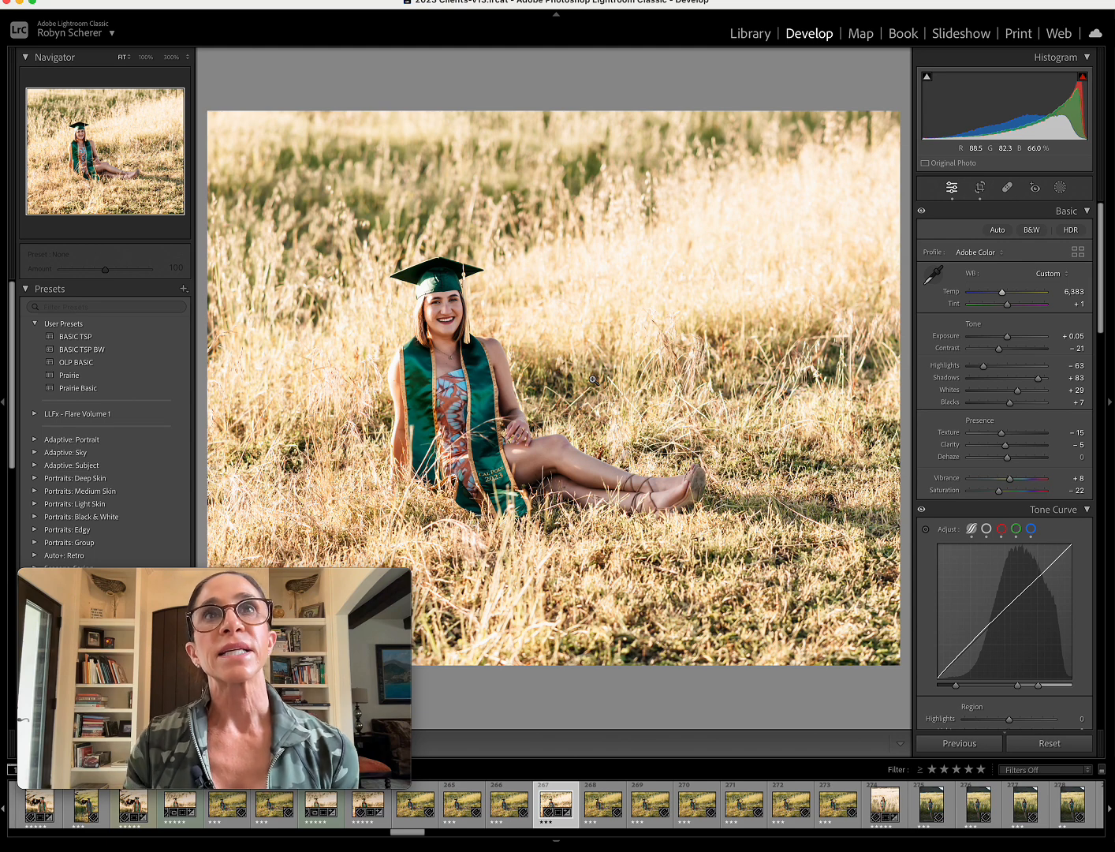
Start a brush mask on the close-up of the graduate's face with the Sharp for Light Eyes preset.
click(505, 328)
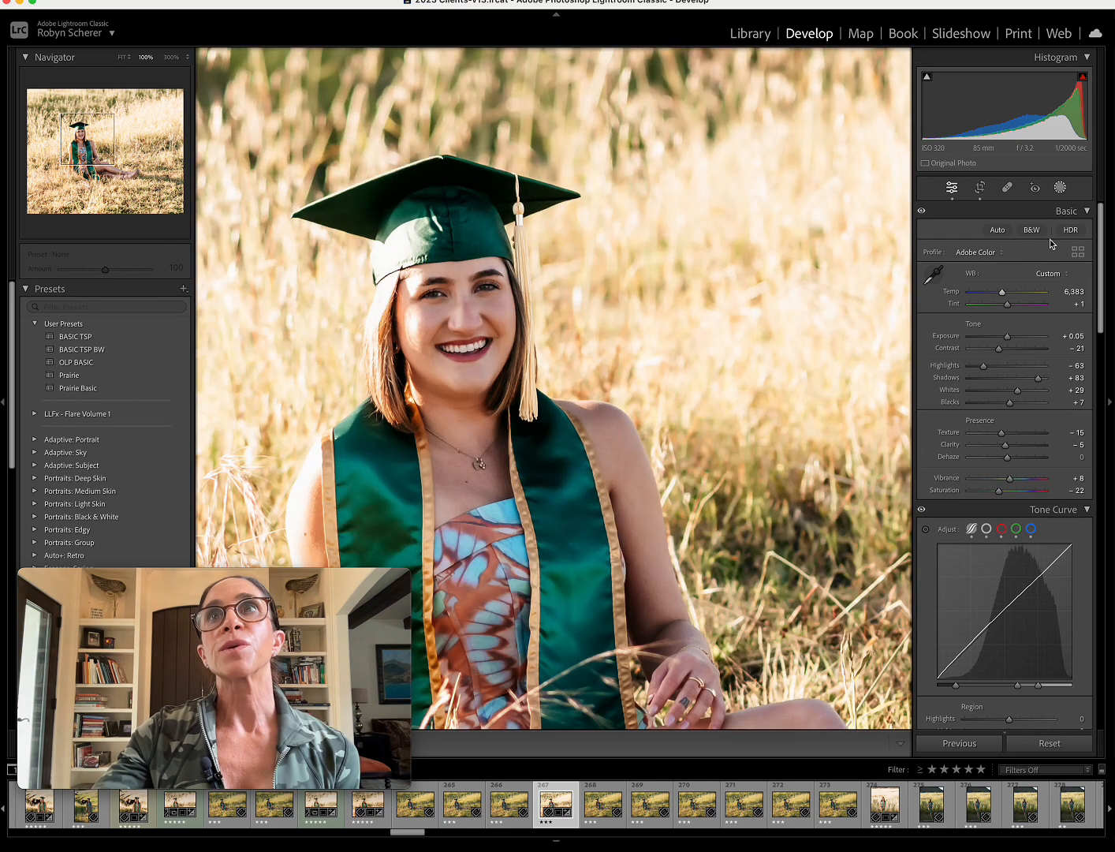
click(1060, 187)
click(952, 306)
click(998, 330)
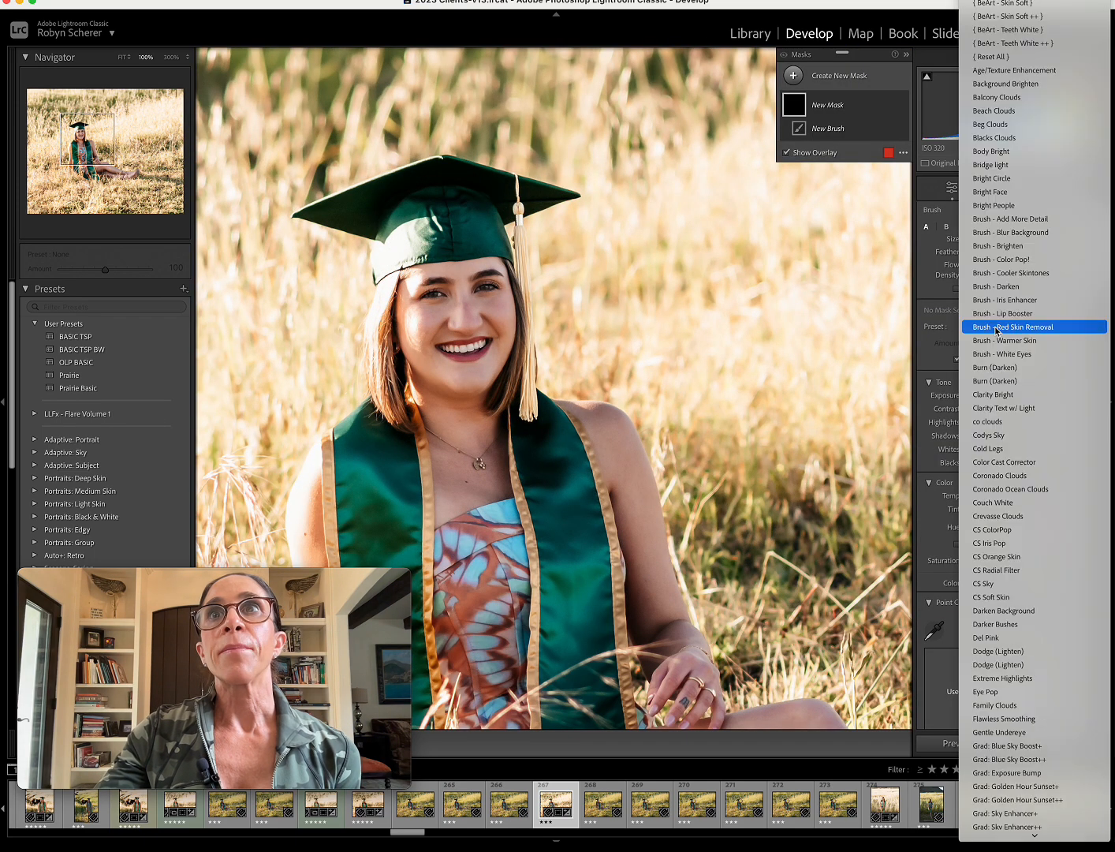
scroll(995, 329, down, 15)
click(512, 295)
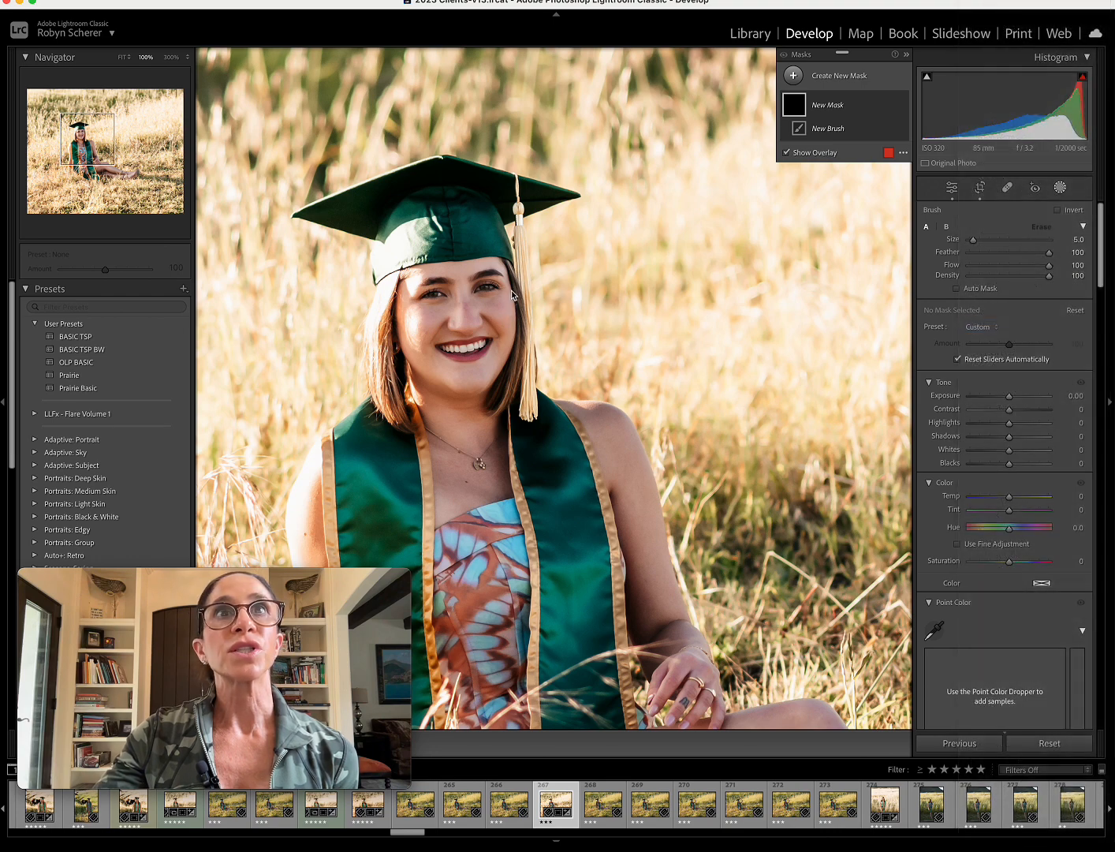
Paint the mask onto the graduate's eyes with a brush size of 9.0, close masking and return to the full photo.
key(bracketright)
key(bracketright)
key(bracketright)
key(bracketright)
click(487, 293)
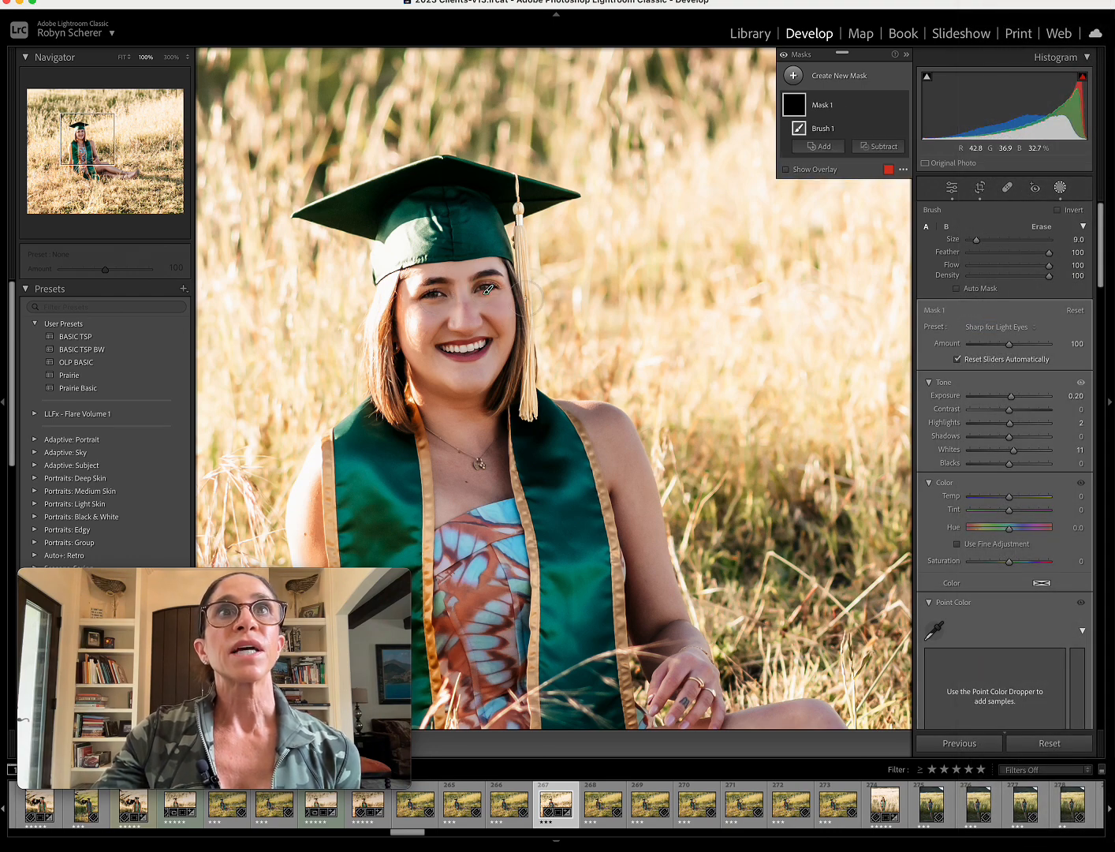
click(1060, 187)
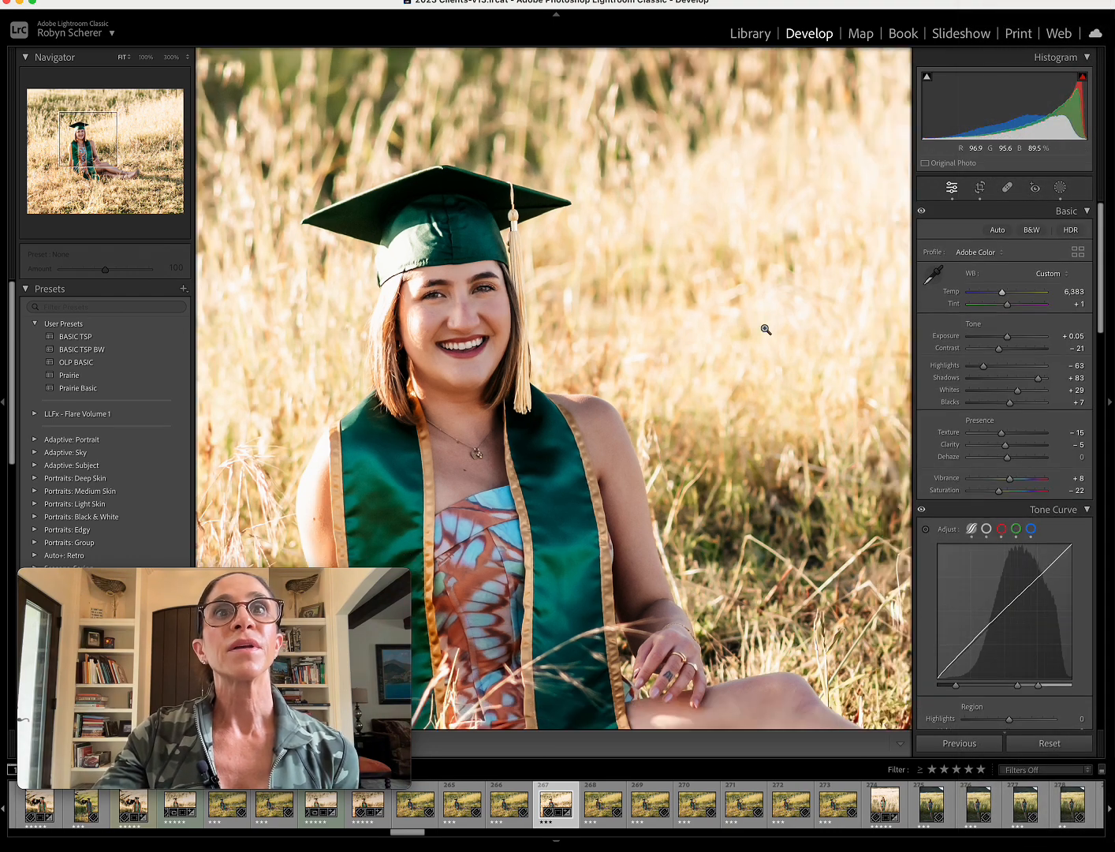
click(766, 329)
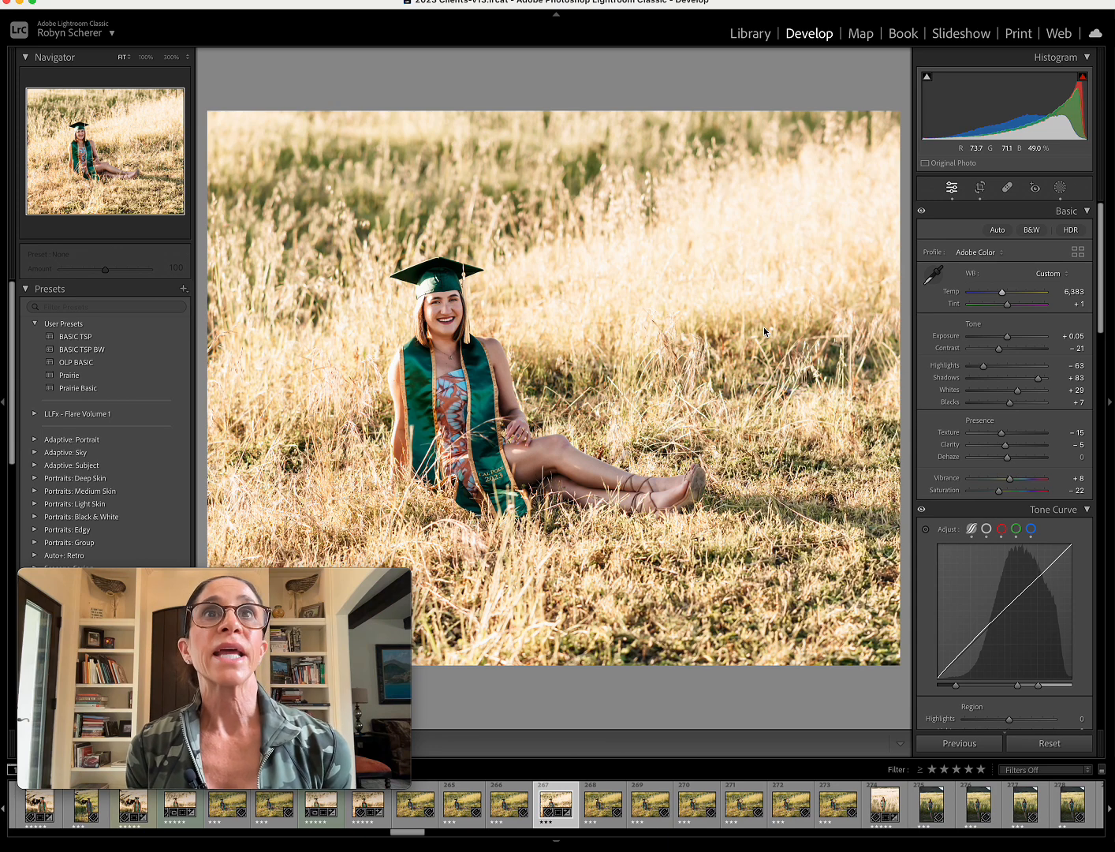